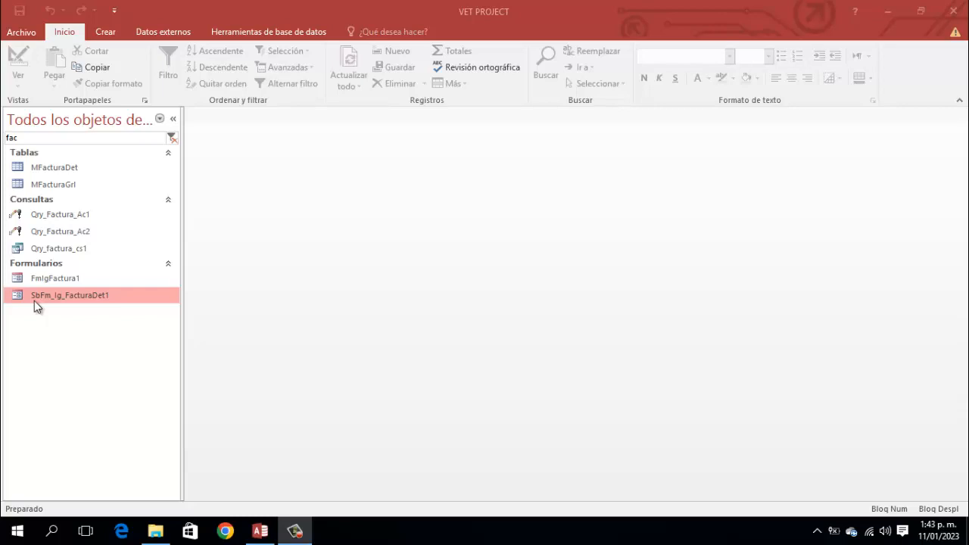
Step: Open the SbFm_Ig_FacturaDet1 form in Design view
{"action": "right_click", "coordinate": [50, 299]}
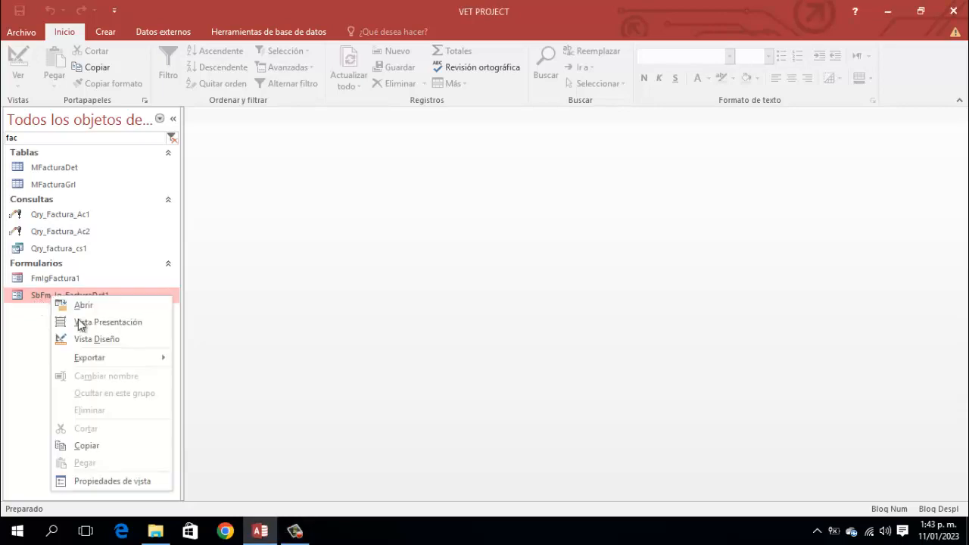
{"action": "left_click", "coordinate": [112, 341]}
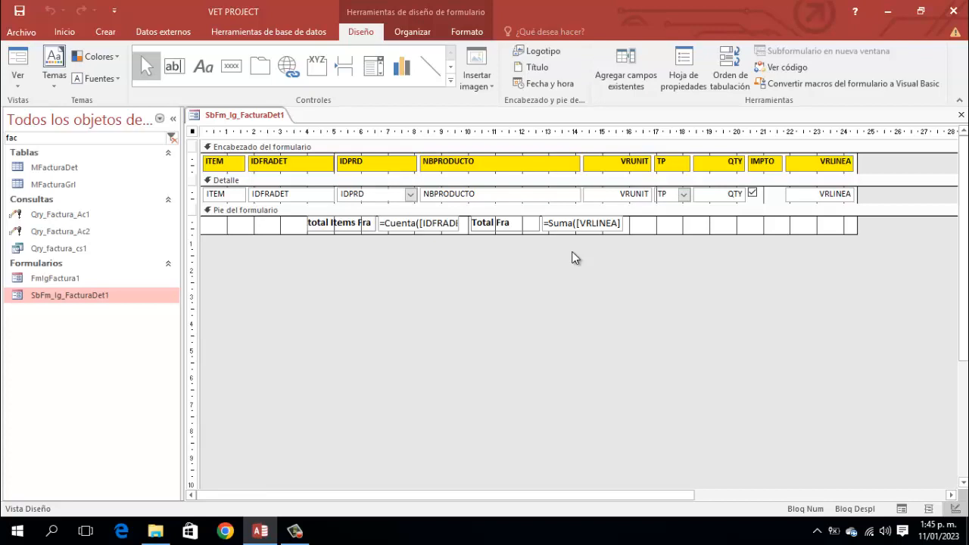
Step: Check the object names of the item-count and invoice-total boxes in the form footer, and save the form
{"action": "left_click", "coordinate": [410, 227]}
{"action": "left_click", "coordinate": [467, 32]}
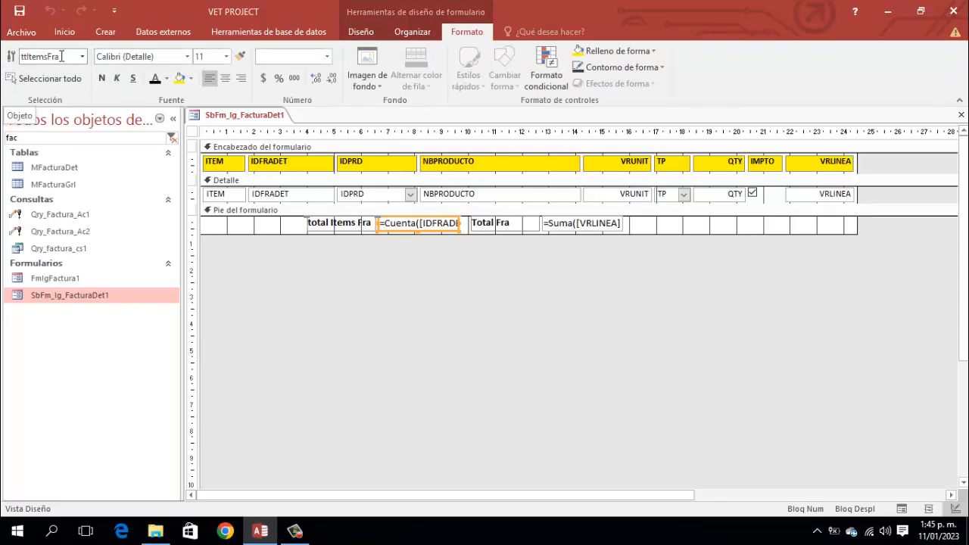
{"action": "left_click", "coordinate": [585, 226]}
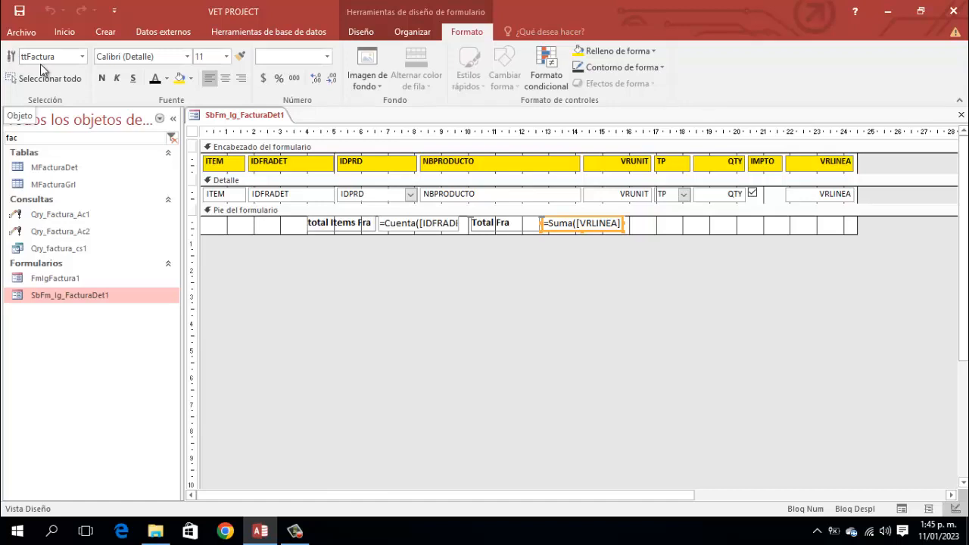
{"action": "right_click", "coordinate": [254, 122]}
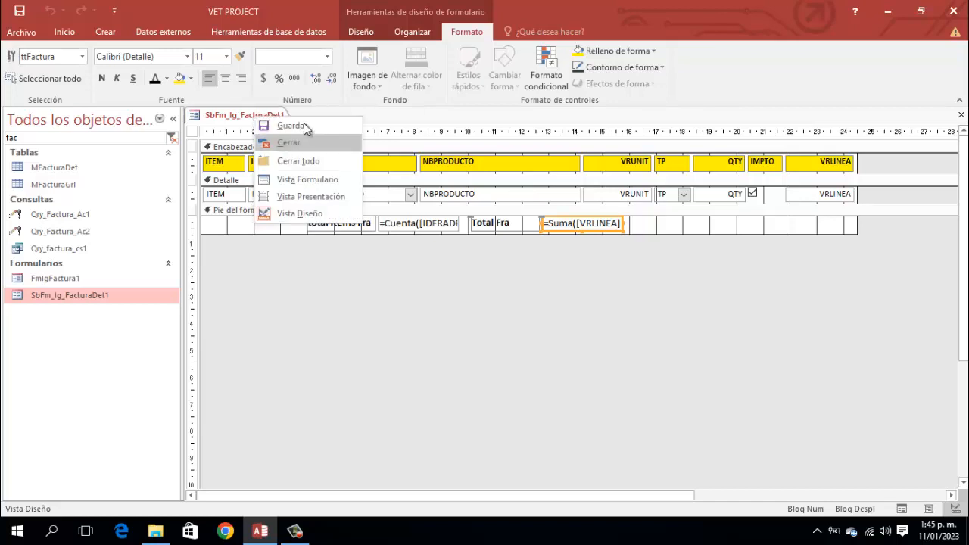
{"action": "left_click", "coordinate": [302, 125]}
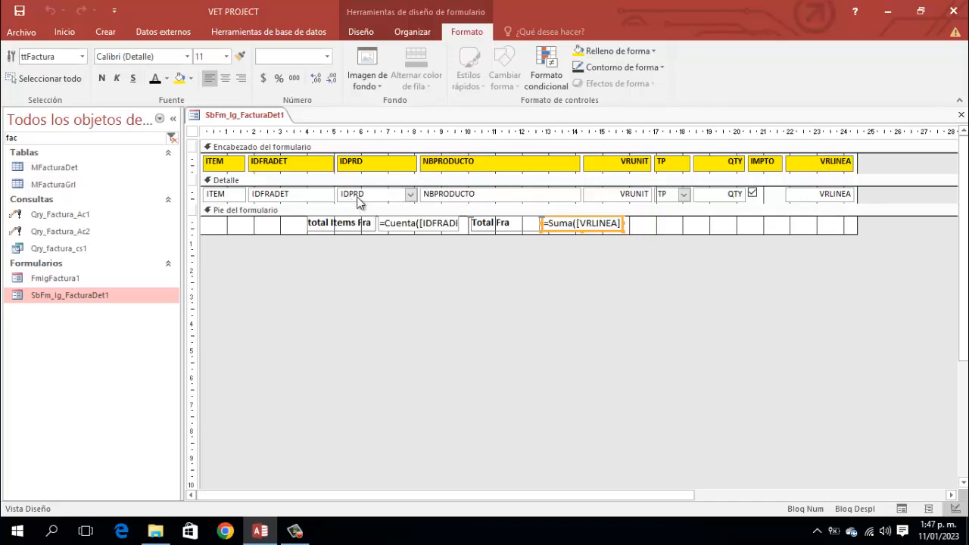
Step: Examine the row source query of the IDPRD combo box, run it to view its records, and close the query builder
{"action": "left_click", "coordinate": [381, 199]}
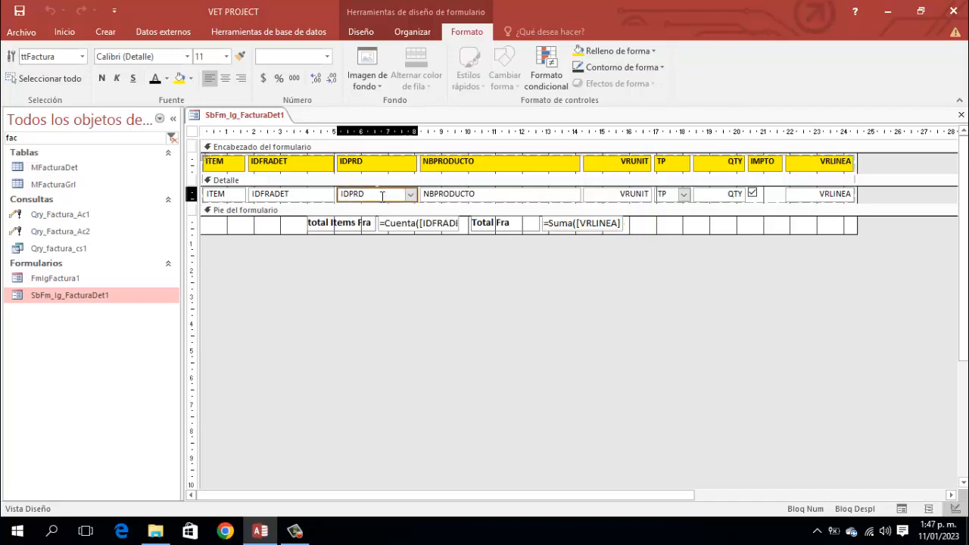
{"action": "left_click", "coordinate": [360, 31]}
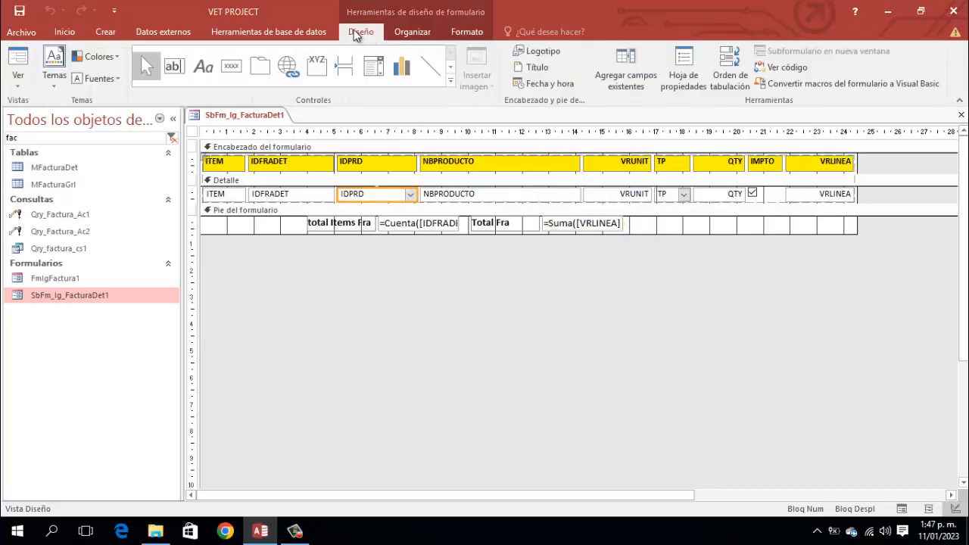
{"action": "left_click", "coordinate": [684, 68]}
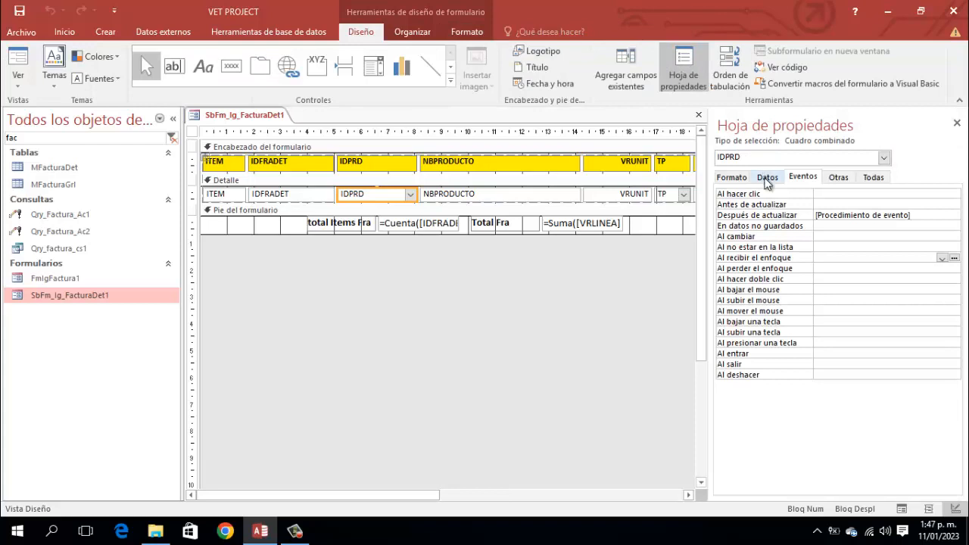
{"action": "left_click", "coordinate": [767, 179]}
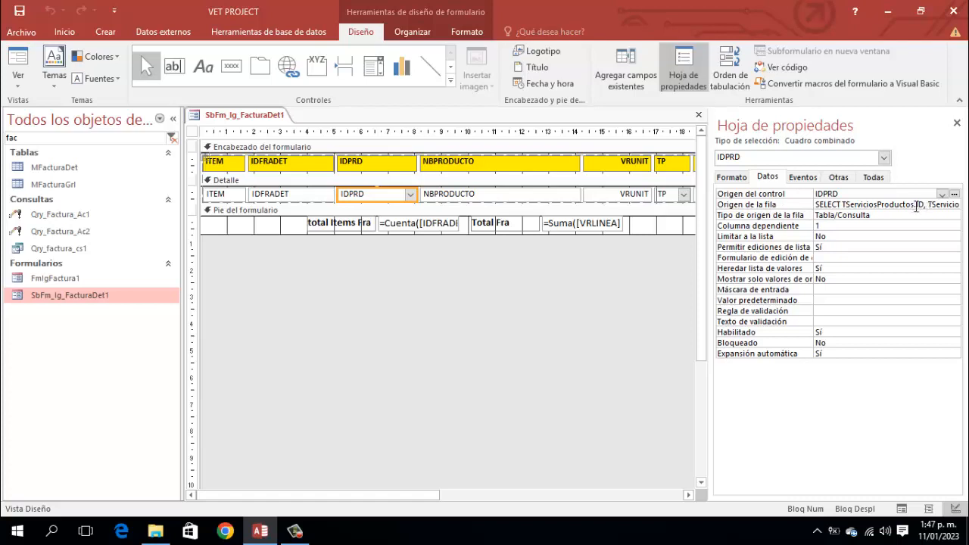
{"action": "left_click", "coordinate": [917, 206]}
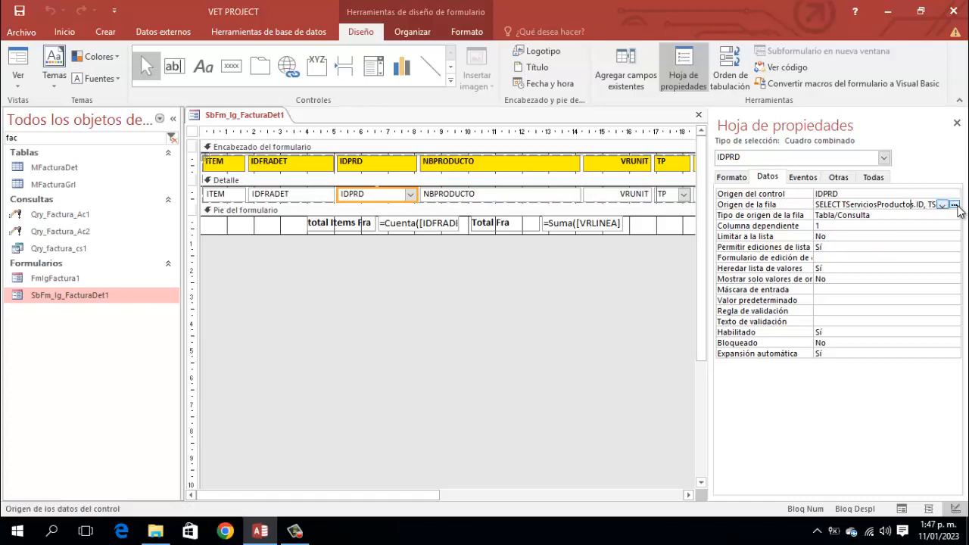
{"action": "left_click", "coordinate": [955, 204]}
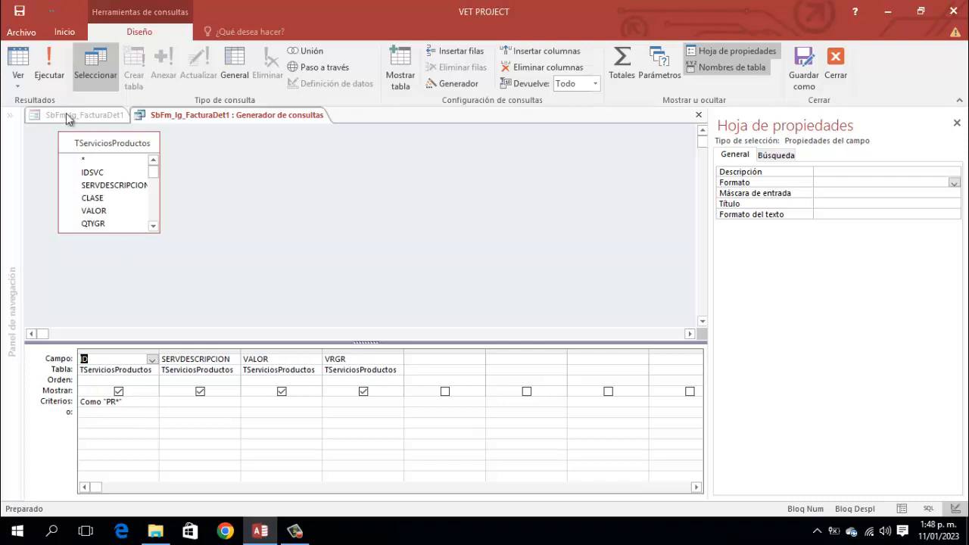
{"action": "left_click", "coordinate": [47, 67]}
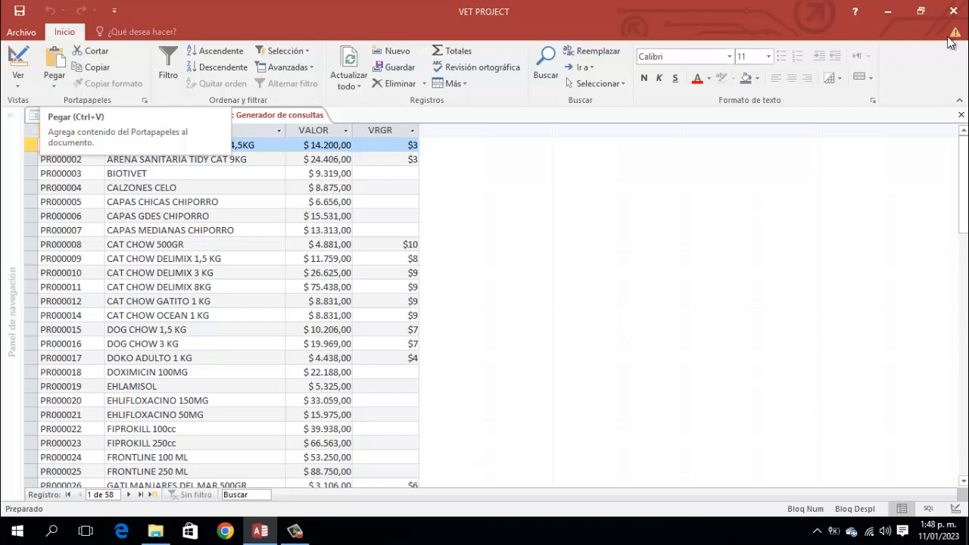
{"action": "left_click", "coordinate": [17, 63]}
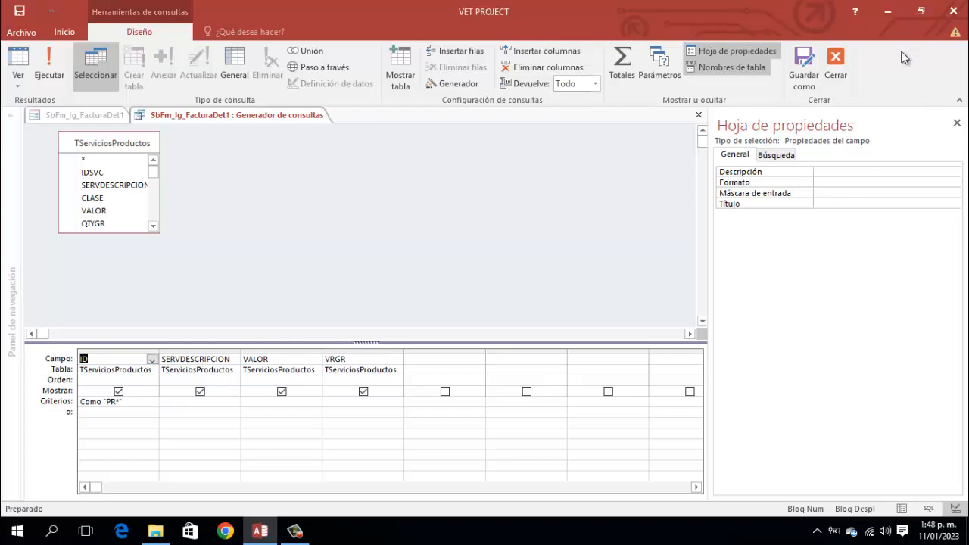
{"action": "left_click", "coordinate": [835, 74]}
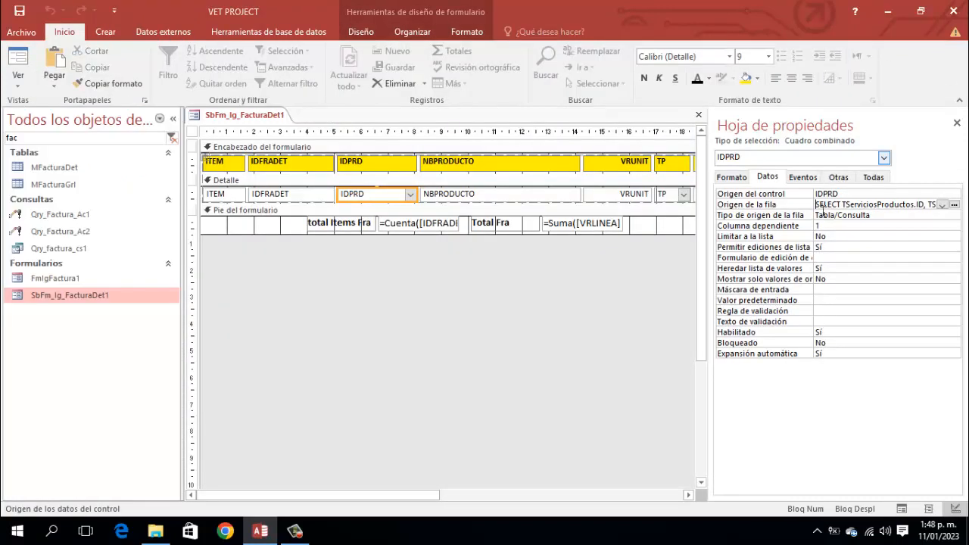
Step: Review the IDPRD combo box's format properties and the code of its After Update event procedure
{"action": "left_click", "coordinate": [732, 177]}
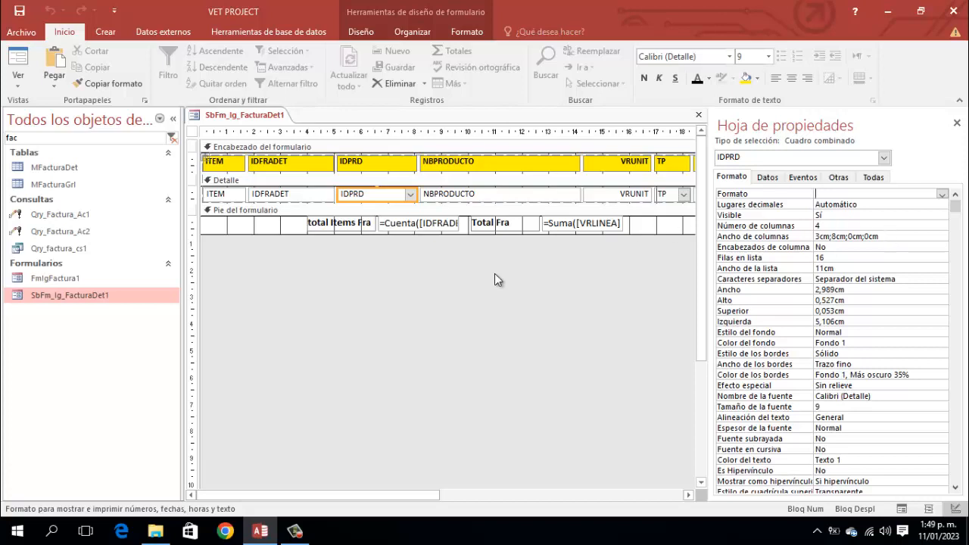
{"action": "left_click", "coordinate": [805, 178]}
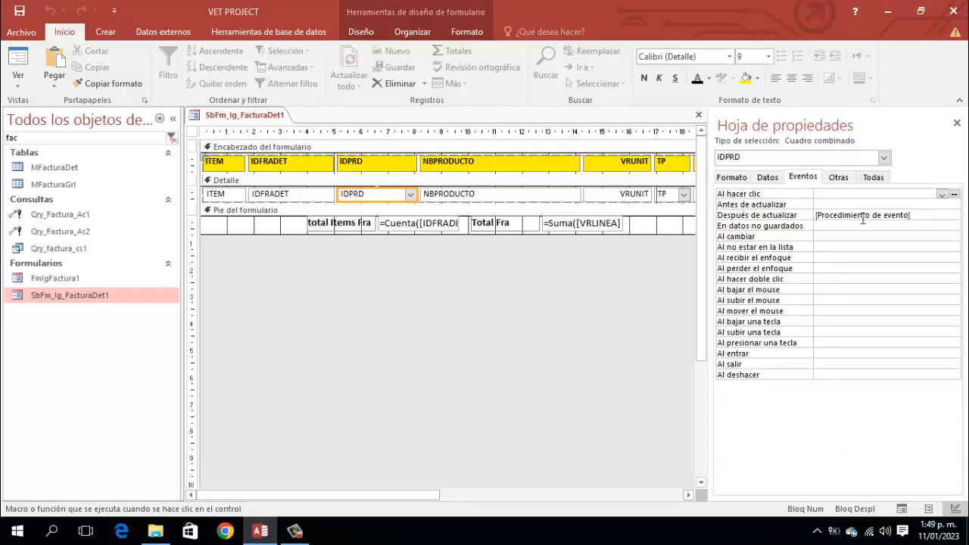
{"action": "left_click", "coordinate": [931, 215]}
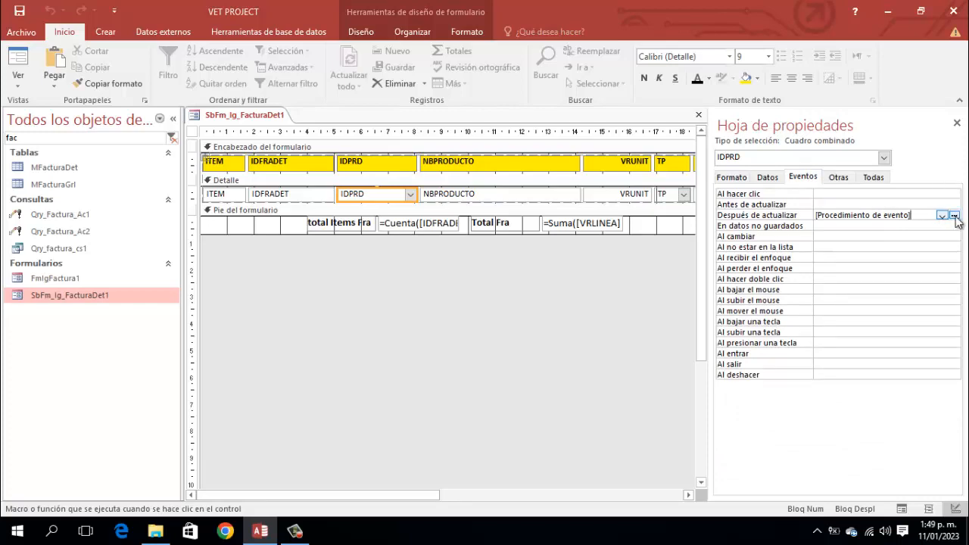
{"action": "left_click", "coordinate": [955, 216]}
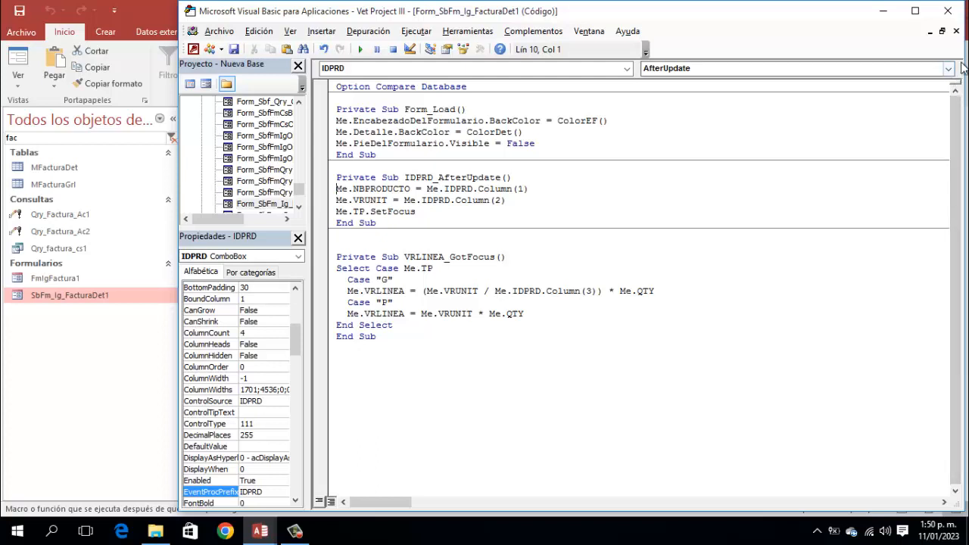
{"action": "left_click", "coordinate": [947, 11]}
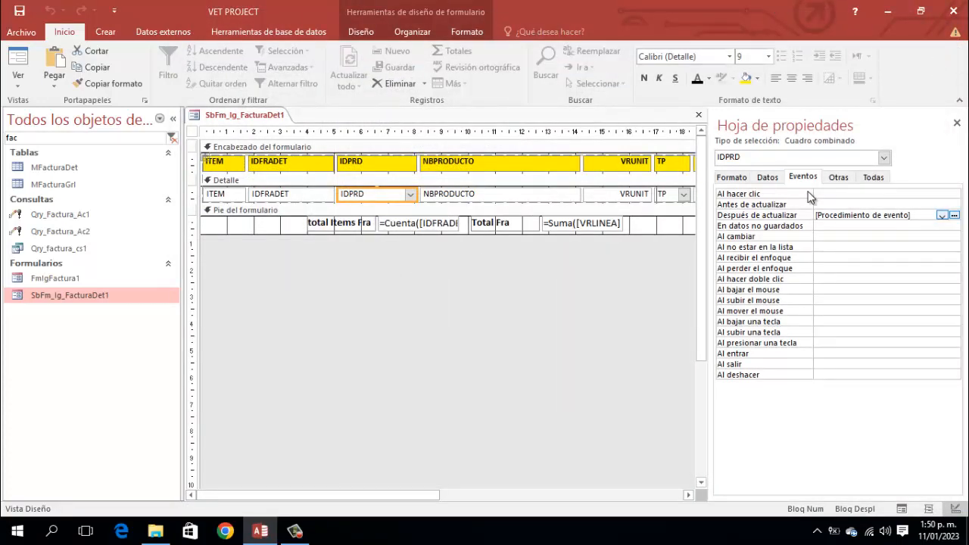
{"action": "left_click", "coordinate": [957, 122]}
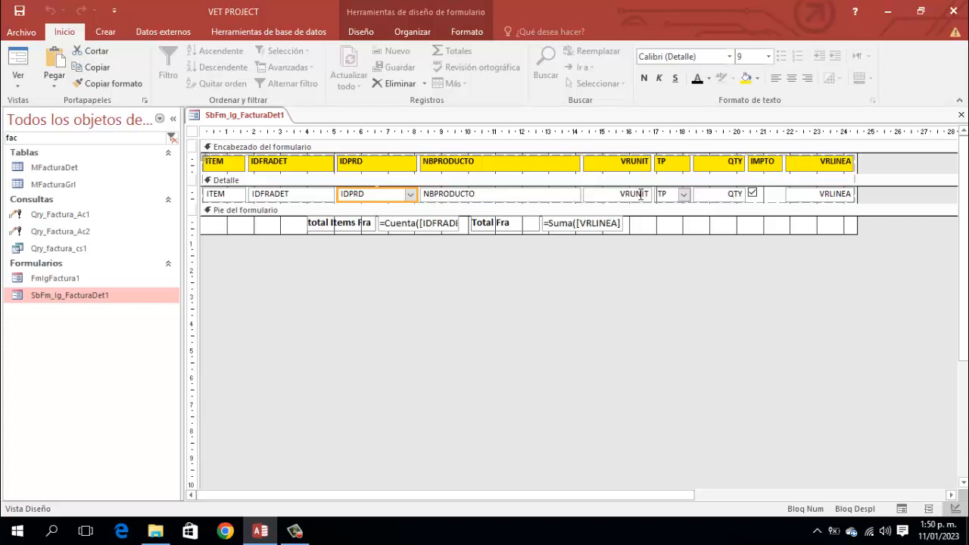
Step: Review the code behind the VRLINEA text box's Got Focus event in the detail section
{"action": "left_click", "coordinate": [727, 194]}
{"action": "left_click", "coordinate": [752, 194]}
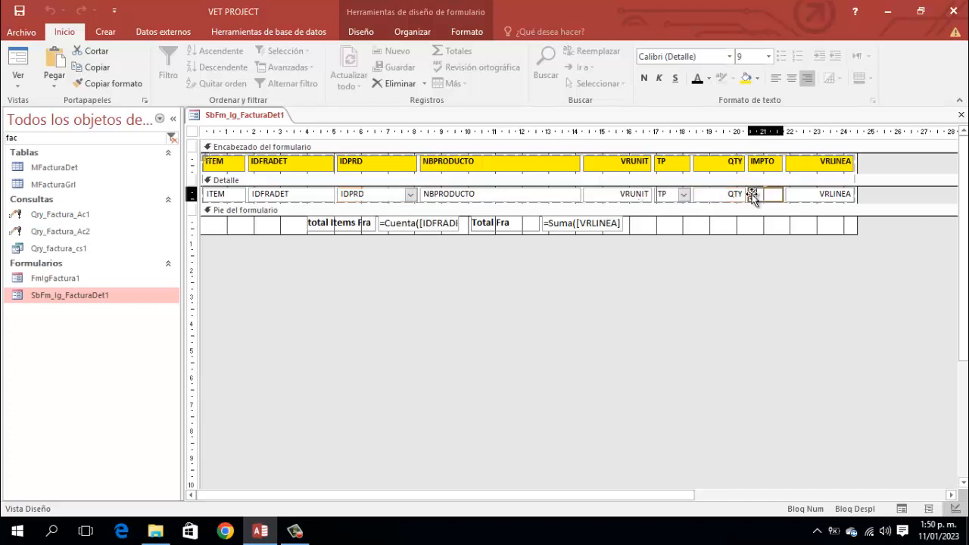
{"action": "left_click", "coordinate": [822, 195]}
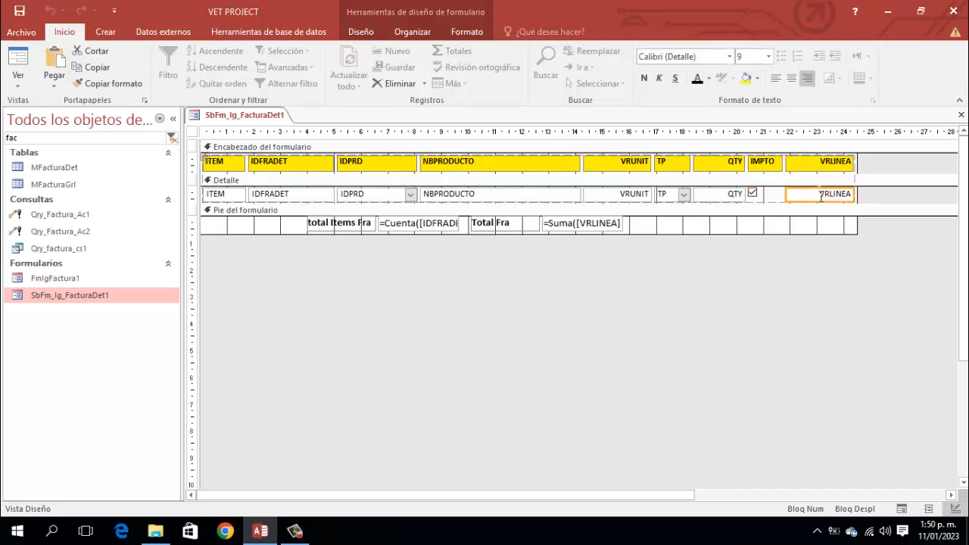
{"action": "left_click", "coordinate": [362, 33]}
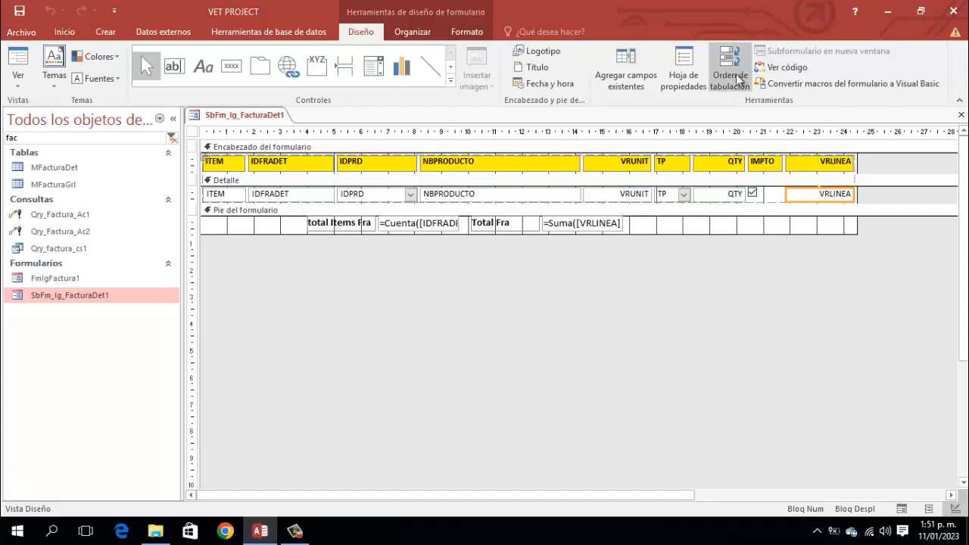
{"action": "left_click", "coordinate": [687, 69]}
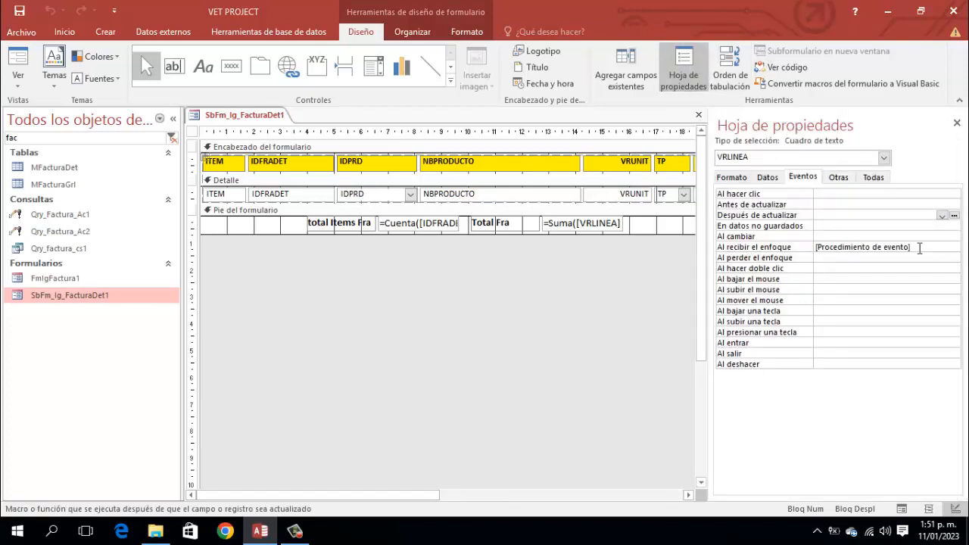
{"action": "left_click", "coordinate": [920, 248]}
{"action": "left_click", "coordinate": [954, 247]}
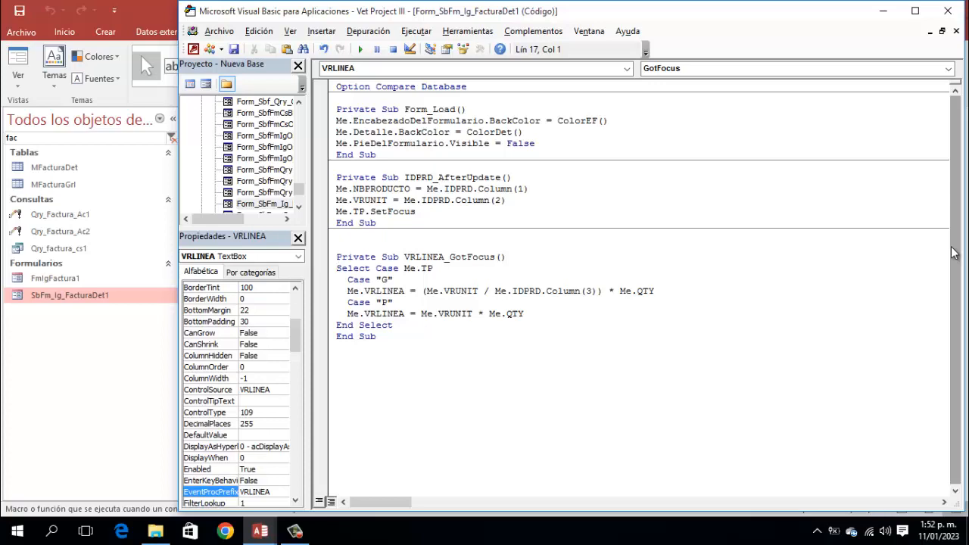
{"action": "left_click", "coordinate": [949, 11]}
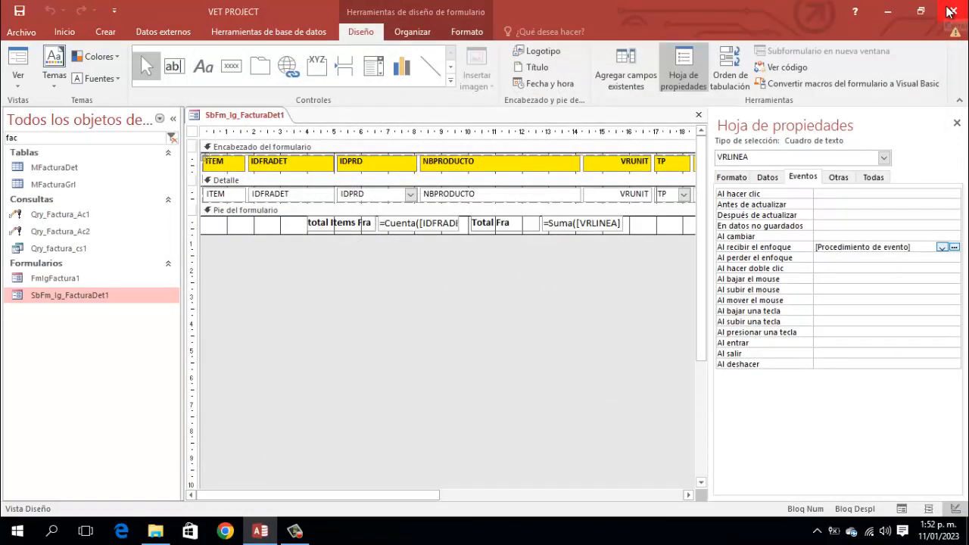
{"action": "left_click", "coordinate": [958, 122]}
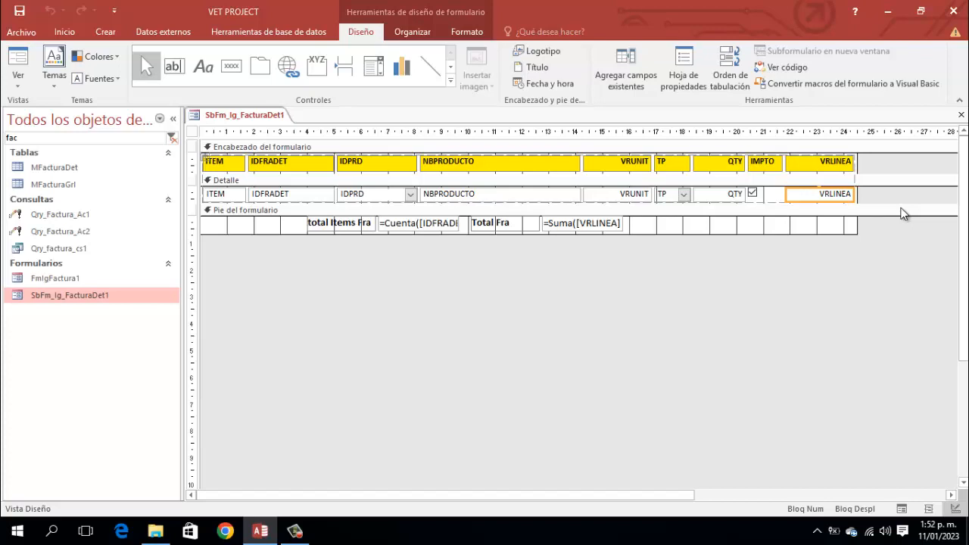
Step: Review the code of the form's own Load event procedure
{"action": "left_click", "coordinate": [901, 214]}
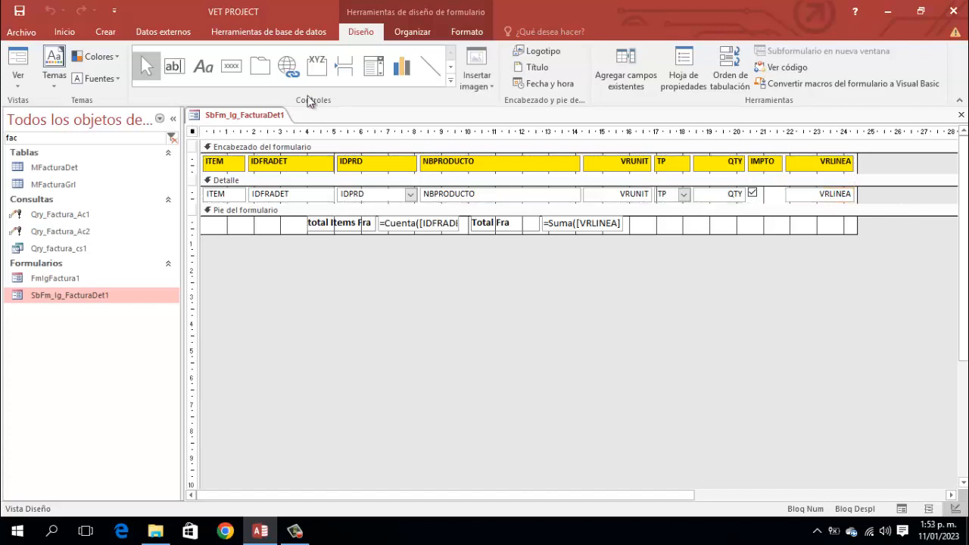
{"action": "left_click", "coordinate": [694, 85]}
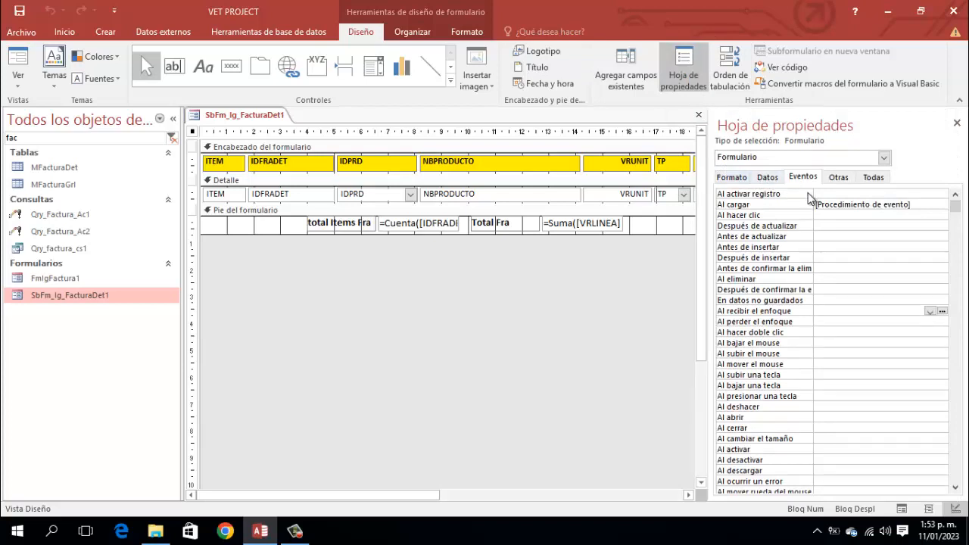
{"action": "left_click", "coordinate": [932, 204]}
{"action": "left_click", "coordinate": [944, 205]}
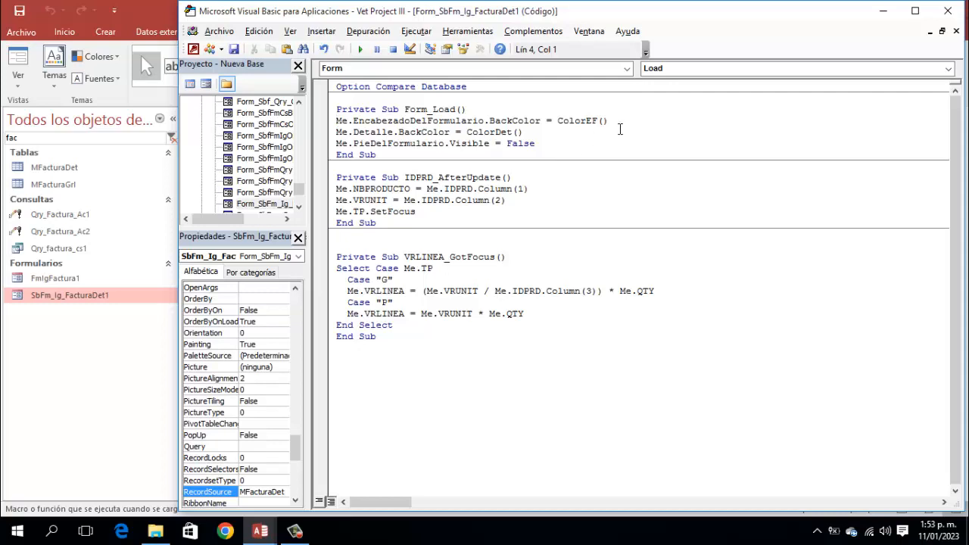
{"action": "left_click", "coordinate": [951, 11]}
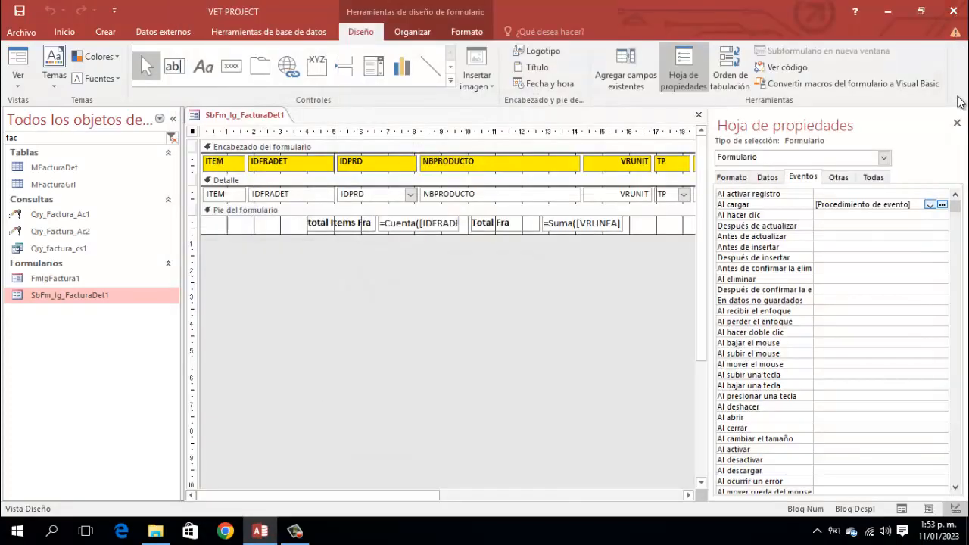
{"action": "left_click", "coordinate": [957, 126]}
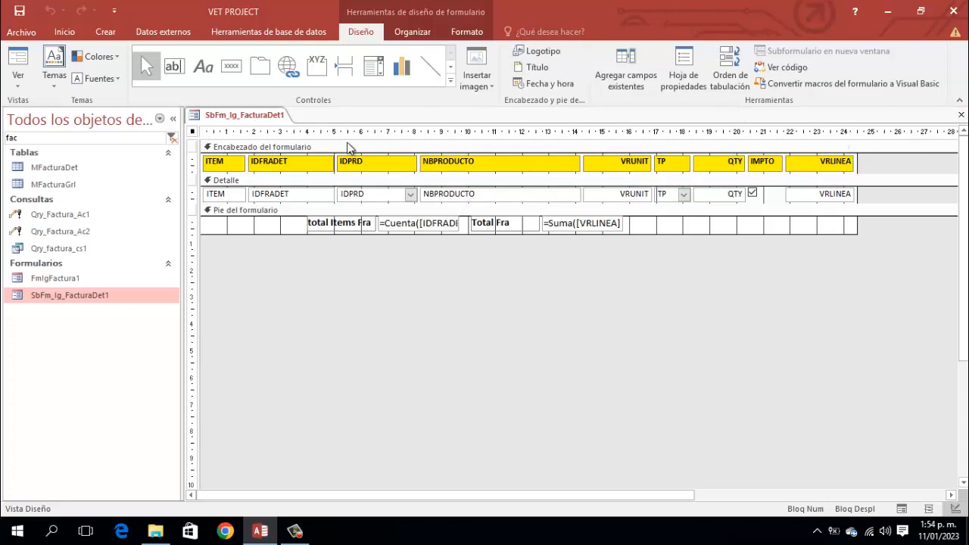
Step: Save and close the SbFm_Ig_FacturaDet1 subform
{"action": "right_click", "coordinate": [252, 117]}
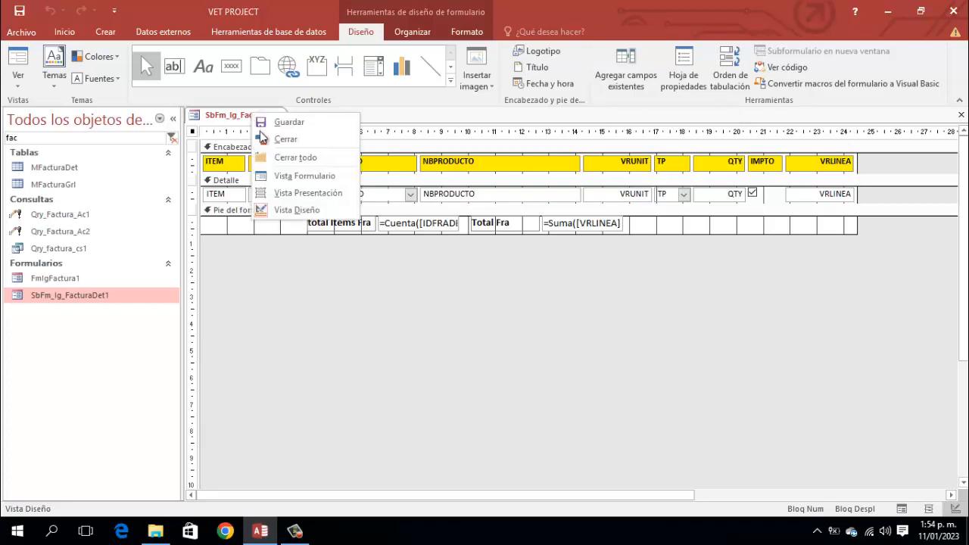
{"action": "left_click", "coordinate": [276, 121]}
{"action": "right_click", "coordinate": [257, 115]}
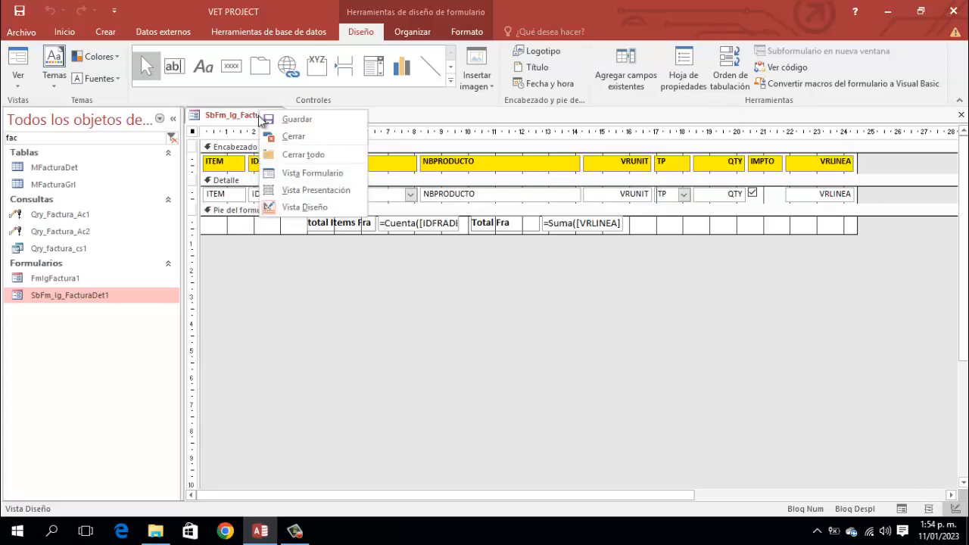
{"action": "left_click", "coordinate": [285, 136]}
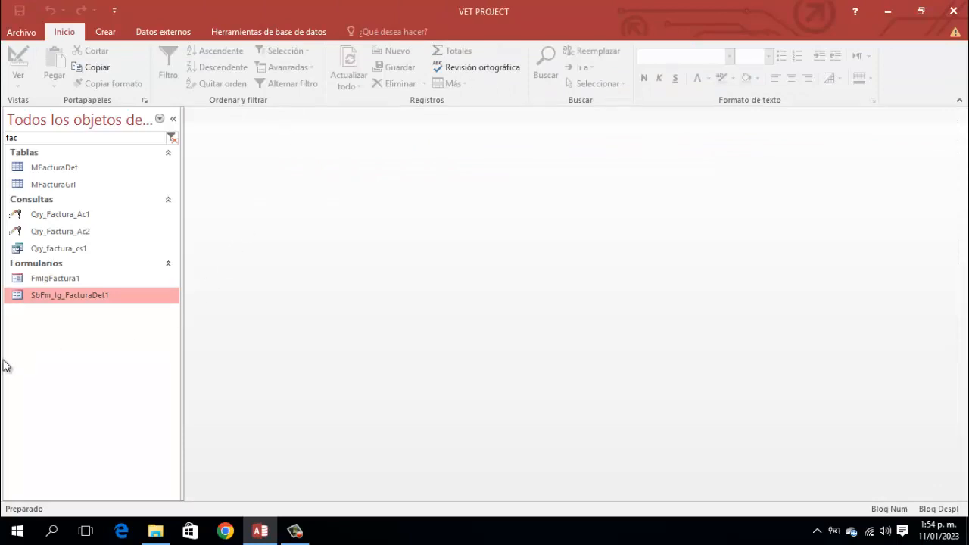
Step: Open the FmIgFactura1 form in Design view and widen it to about 27 cm
{"action": "left_click", "coordinate": [58, 281]}
{"action": "right_click", "coordinate": [58, 281]}
{"action": "left_click", "coordinate": [95, 324]}
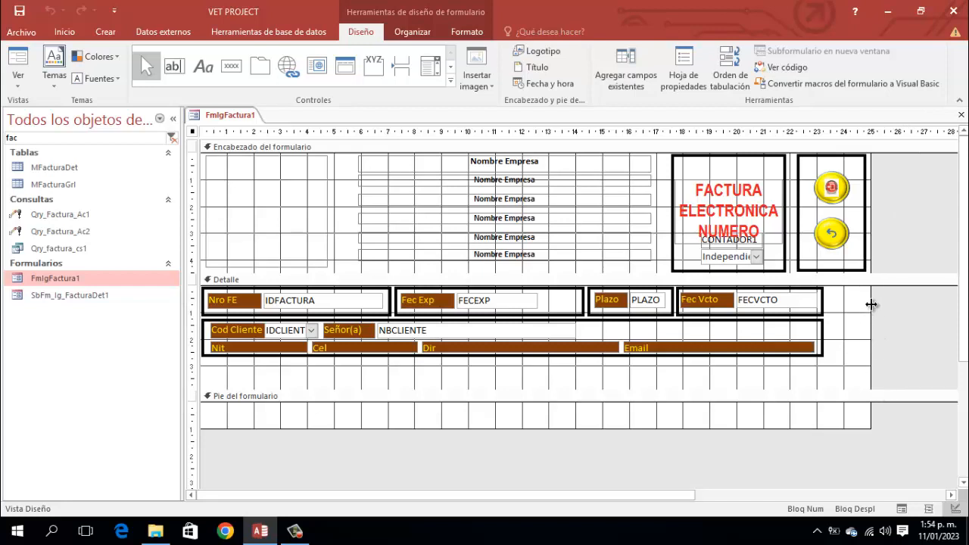
{"action": "left_click_drag", "start_coordinate": [873, 301], "coordinate": [924, 282]}
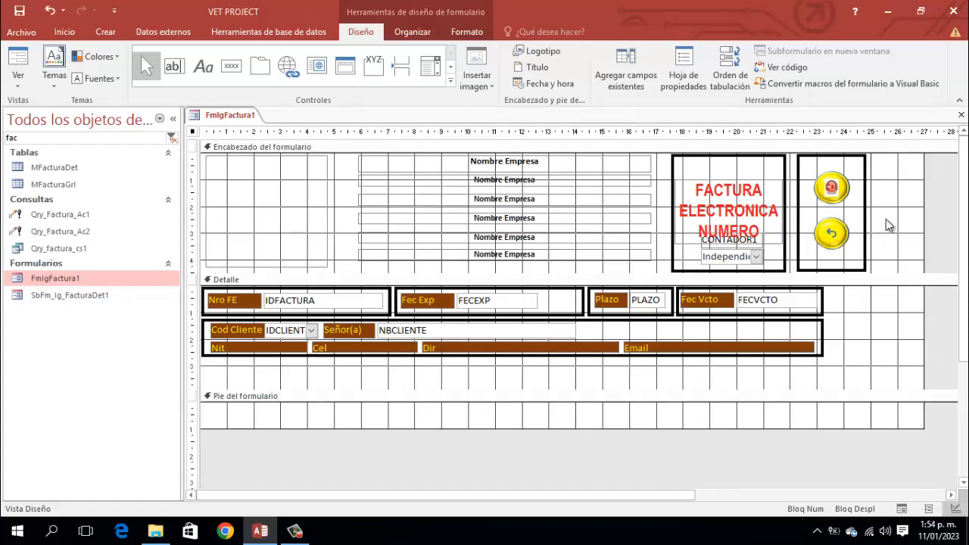
Step: Move the two round yellow buttons and their frame in the form header about 2 cm to the right
{"action": "left_click_drag", "start_coordinate": [884, 205], "coordinate": [789, 243]}
{"action": "left_click", "coordinate": [895, 197]}
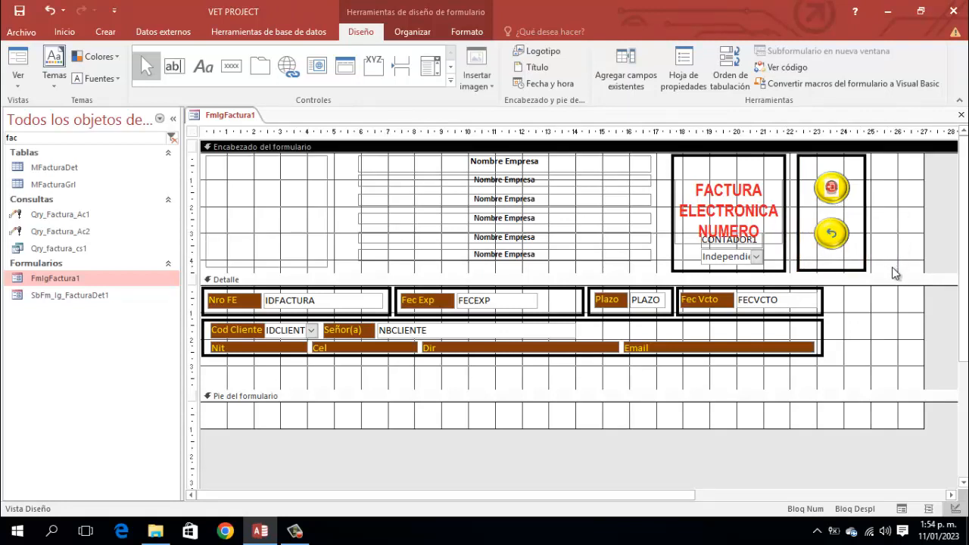
{"action": "left_click_drag", "start_coordinate": [898, 271], "coordinate": [795, 159]}
{"action": "key", "text": "Right"}
{"action": "key", "text": "Right"}
{"action": "key", "text": "Right"}
{"action": "key", "text": "Right"}
{"action": "key", "text": "Right"}
{"action": "key", "text": "Right"}
{"action": "key", "text": "Right"}
{"action": "key", "text": "Right"}
{"action": "key", "text": "Right"}
{"action": "key", "text": "Right"}
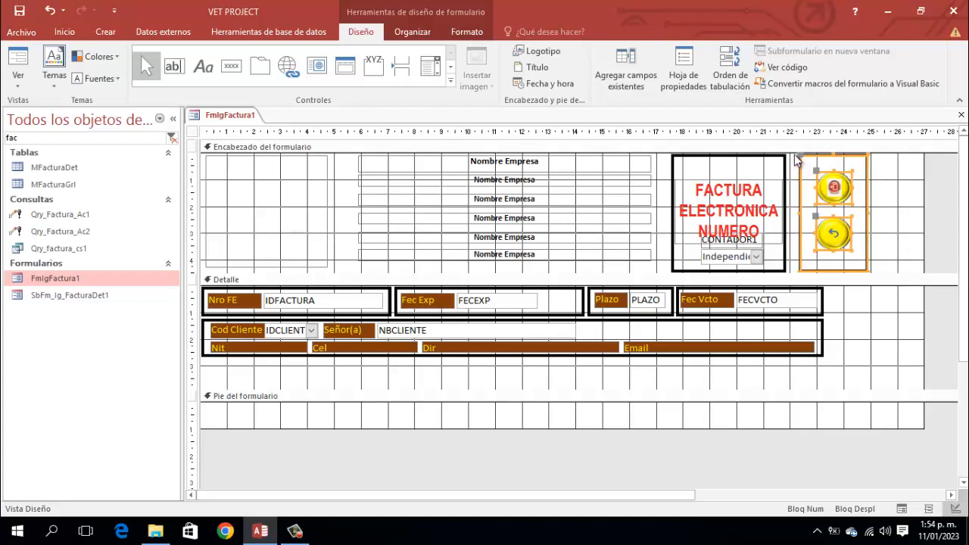
{"action": "key", "text": "Right"}
{"action": "key", "text": "Right"}
{"action": "key", "text": "Right"}
{"action": "key", "text": "Right"}
{"action": "key", "text": "Right"}
{"action": "key", "text": "Right"}
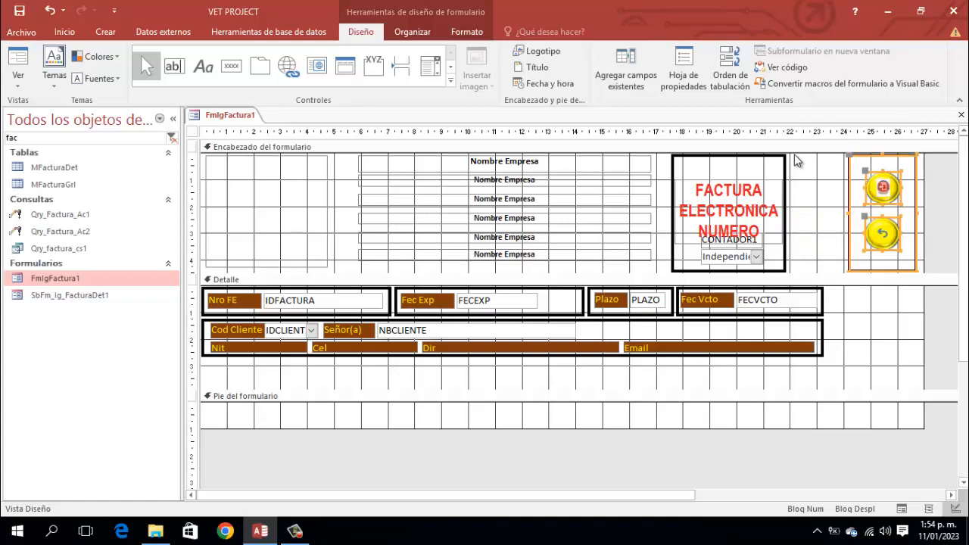
{"action": "left_click", "coordinate": [941, 173]}
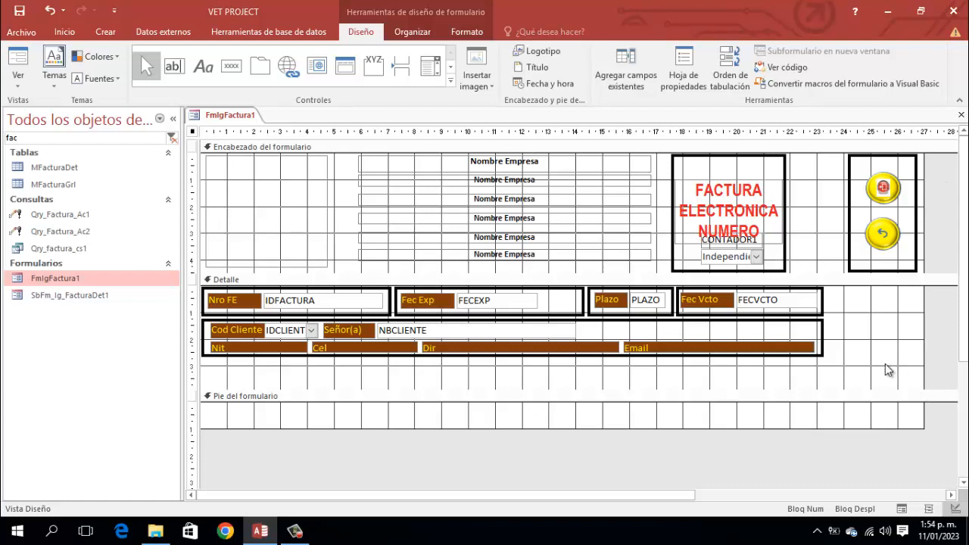
Step: Extend the Detail section to about 6 cm tall and insert the SbFm_Ig_FacturaDet1 subform below the client data
{"action": "left_click_drag", "start_coordinate": [865, 390], "coordinate": [867, 445]}
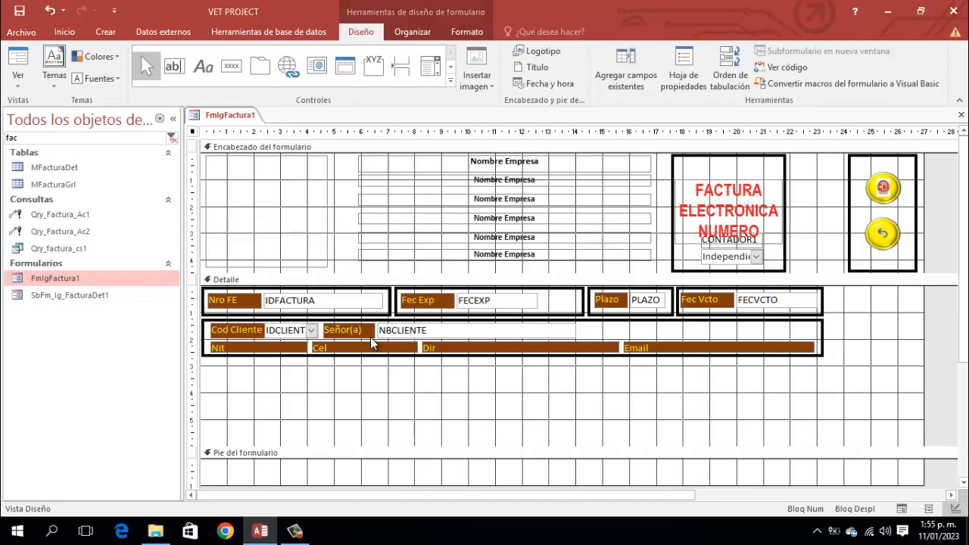
{"action": "left_click", "coordinate": [54, 295]}
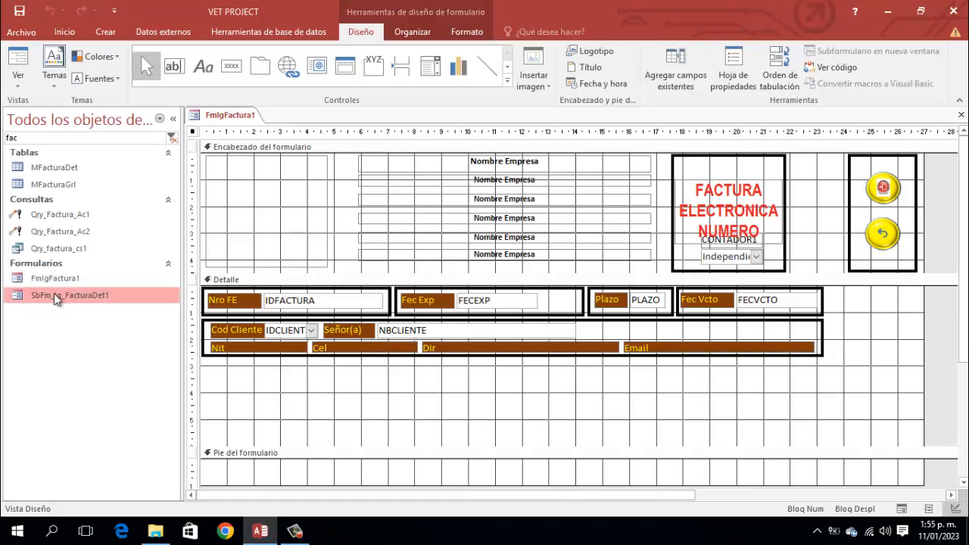
{"action": "left_click_drag", "start_coordinate": [69, 300], "coordinate": [209, 366]}
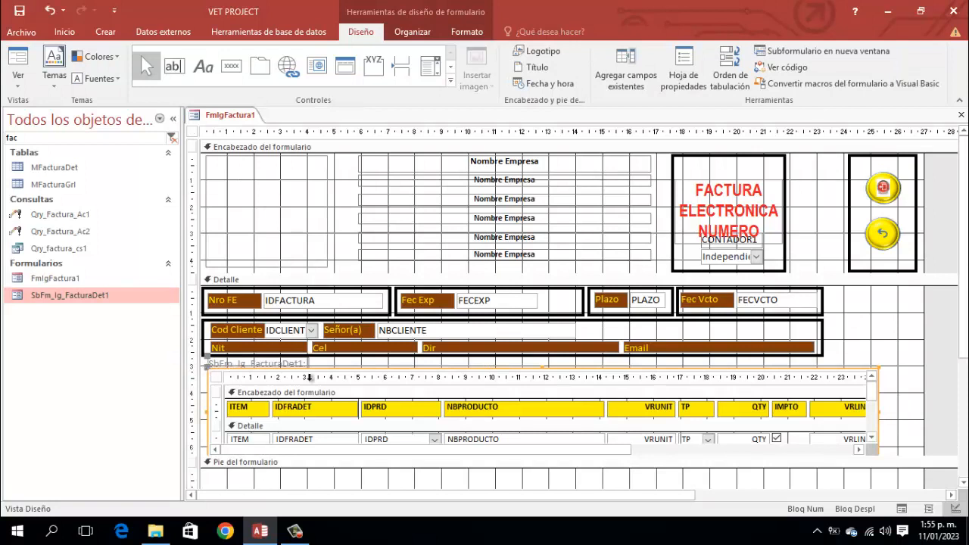
{"action": "left_click", "coordinate": [861, 356]}
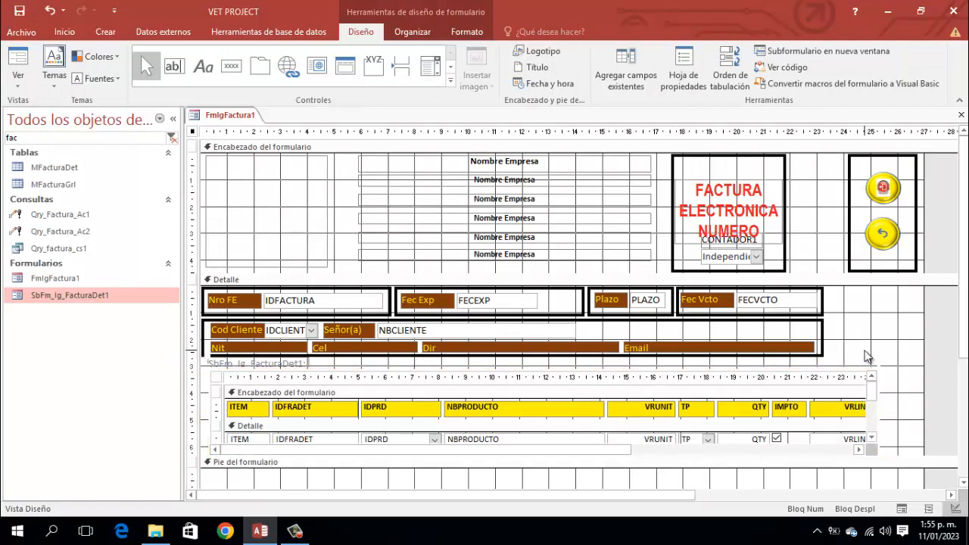
Step: Delete the inserted subform's attached label and extend the Detail section to about 7.7 cm tall
{"action": "left_click", "coordinate": [264, 365]}
{"action": "key", "text": "Delete"}
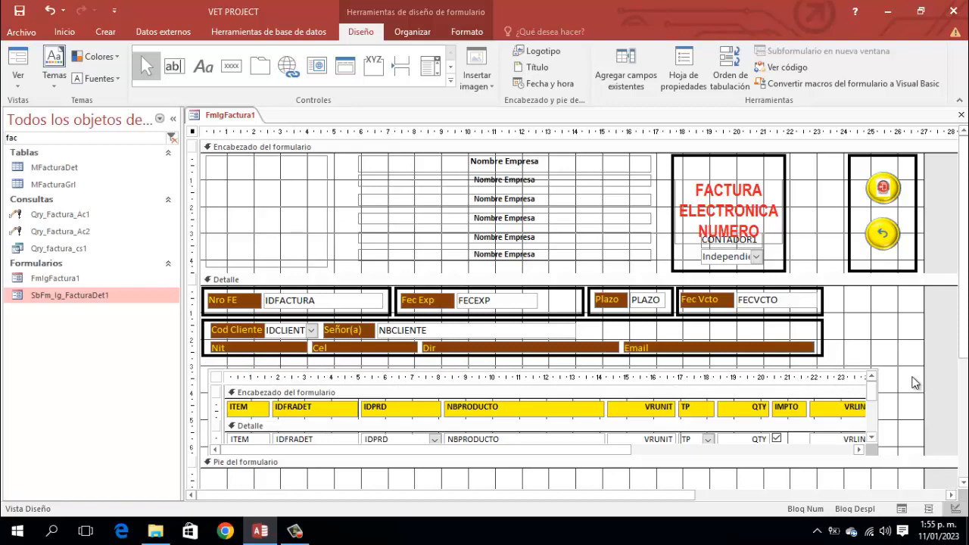
{"action": "scroll", "coordinate": [914, 382], "scroll_direction": "down", "scroll_amount": 3}
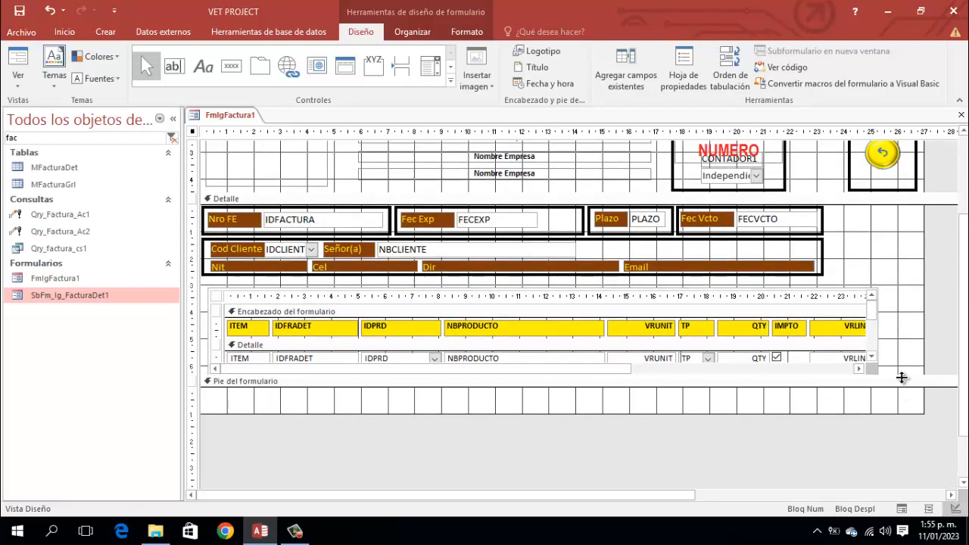
{"action": "left_click_drag", "start_coordinate": [901, 375], "coordinate": [901, 414]}
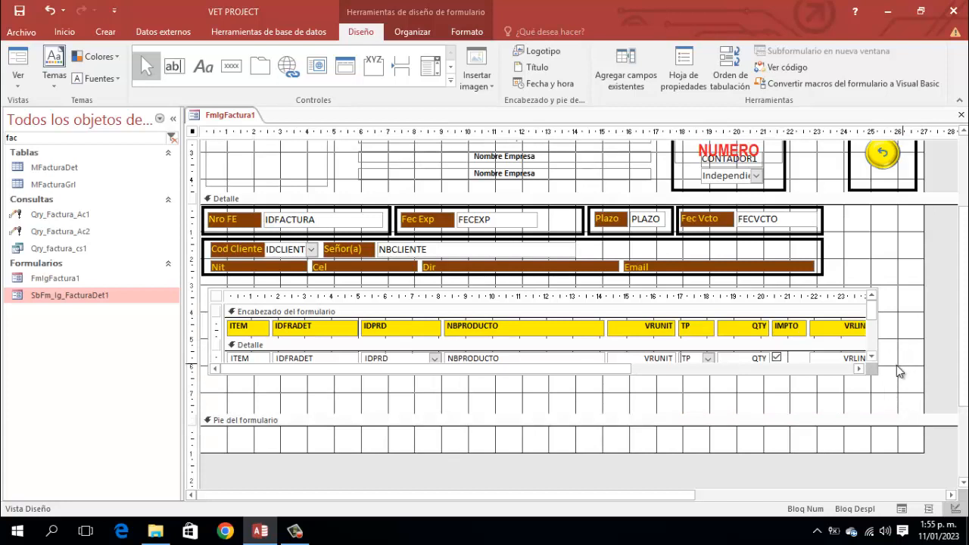
Step: Give the inserted subform a dark green outline with a thicker line
{"action": "left_click_drag", "start_coordinate": [903, 367], "coordinate": [804, 384]}
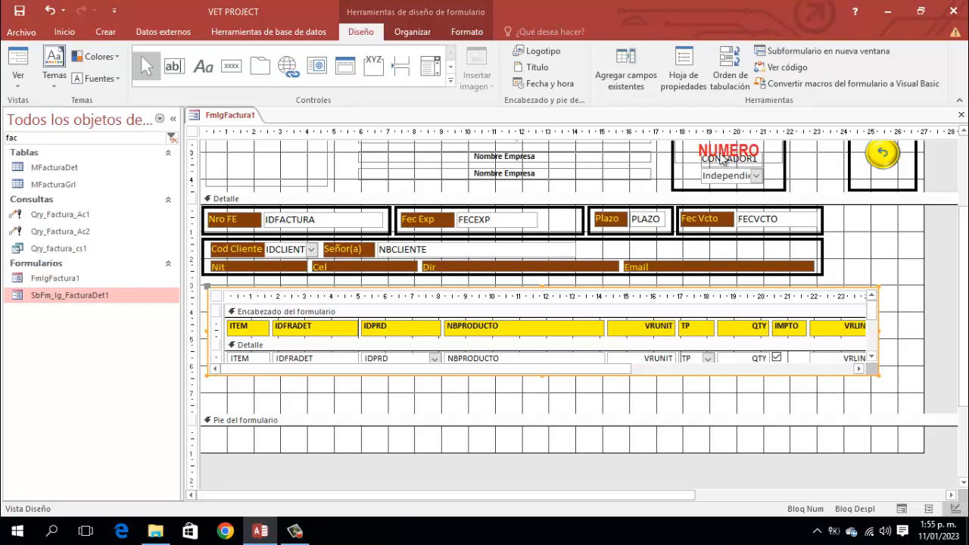
{"action": "left_click", "coordinate": [464, 31]}
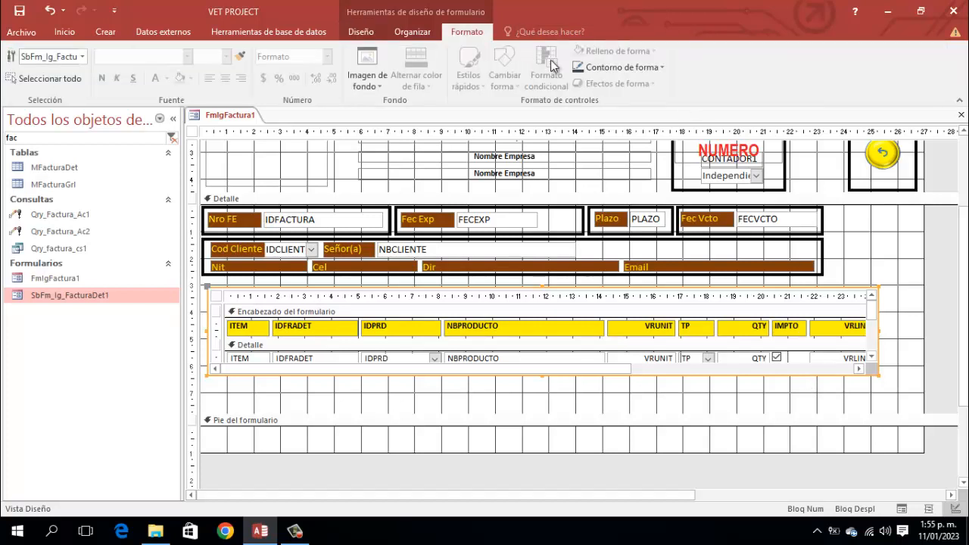
{"action": "left_click", "coordinate": [664, 69]}
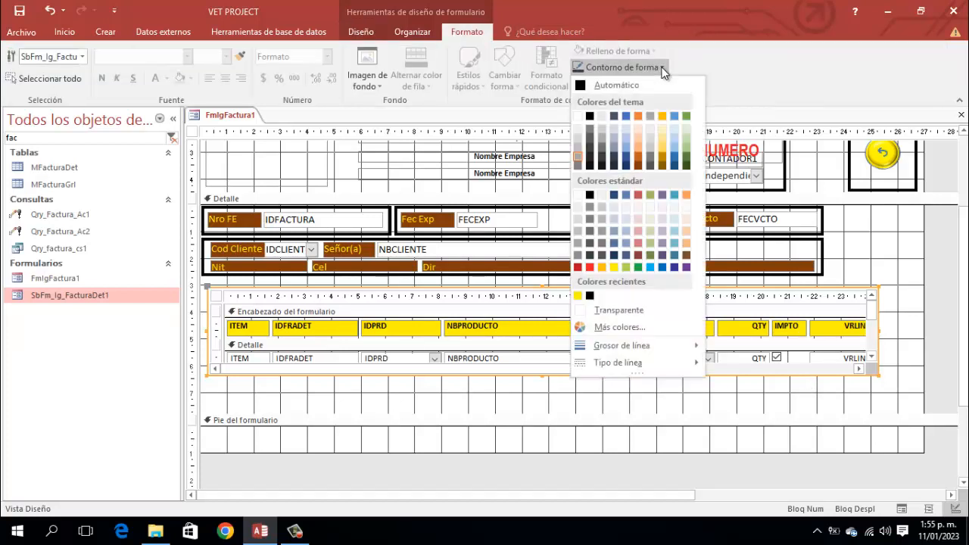
{"action": "left_click", "coordinate": [688, 160]}
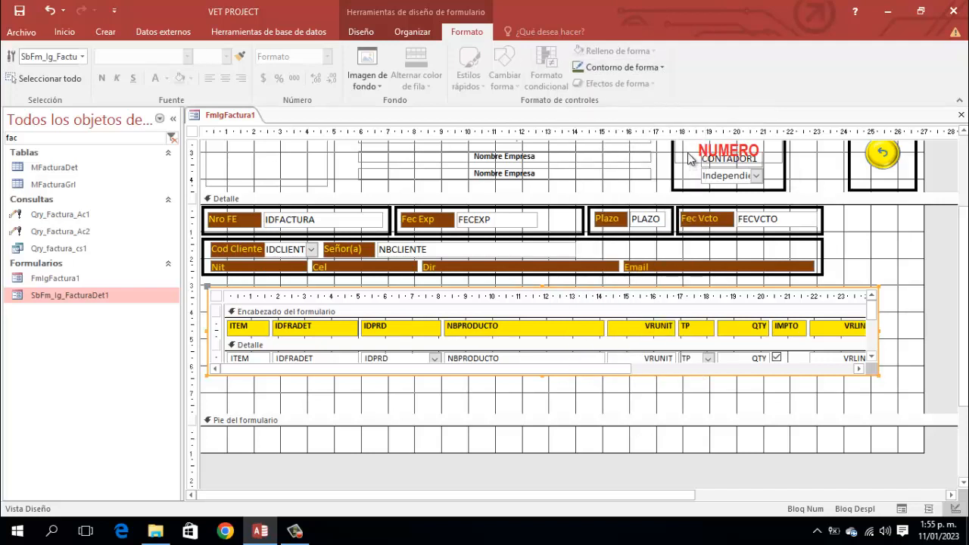
{"action": "left_click", "coordinate": [663, 65]}
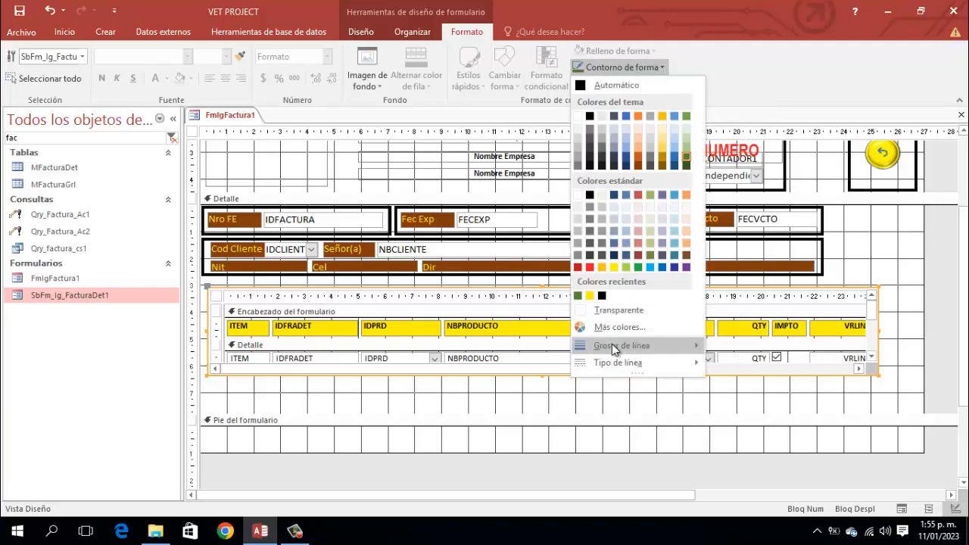
{"action": "left_click", "coordinate": [715, 367]}
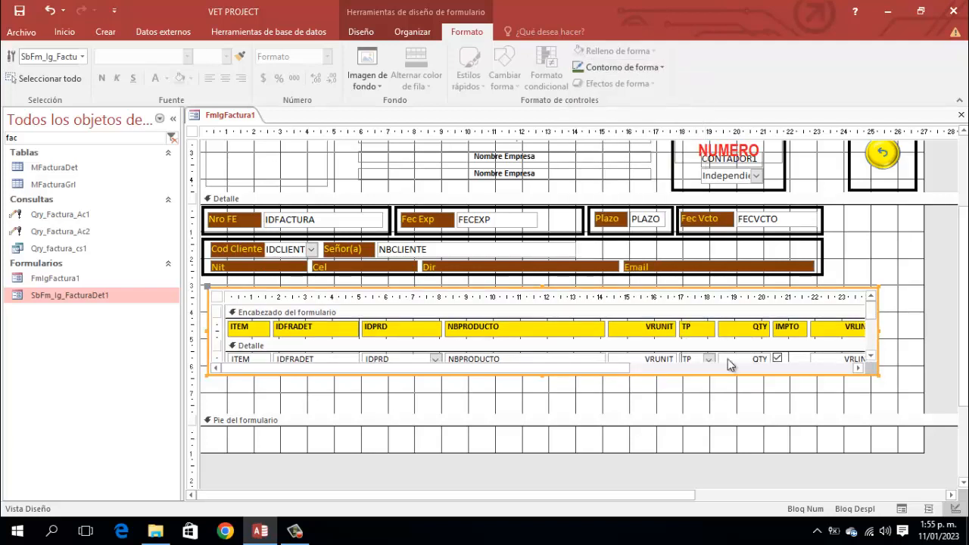
{"action": "left_click", "coordinate": [901, 316]}
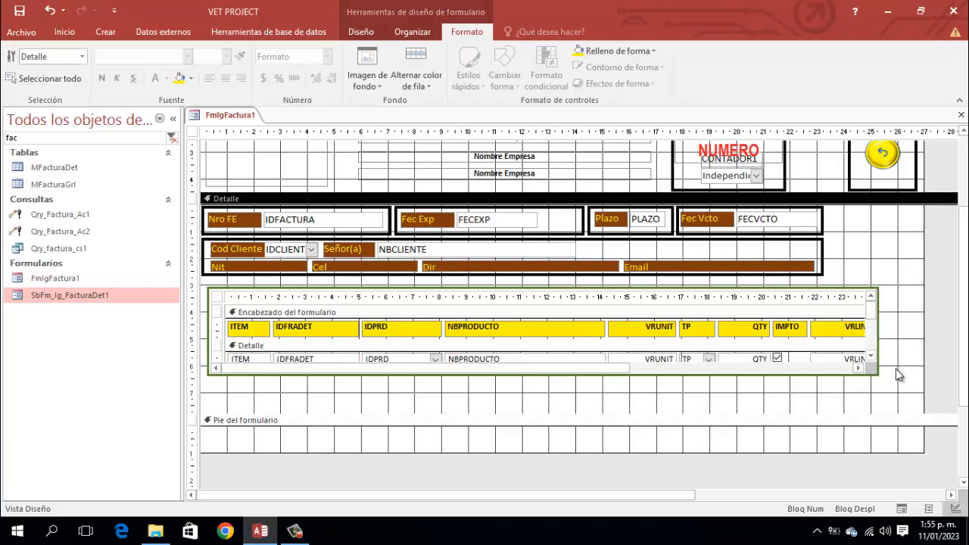
Step: Resize the subform control vertically to about 3.7 cm tall, keeping its top edge in place
{"action": "left_click_drag", "start_coordinate": [896, 369], "coordinate": [812, 371]}
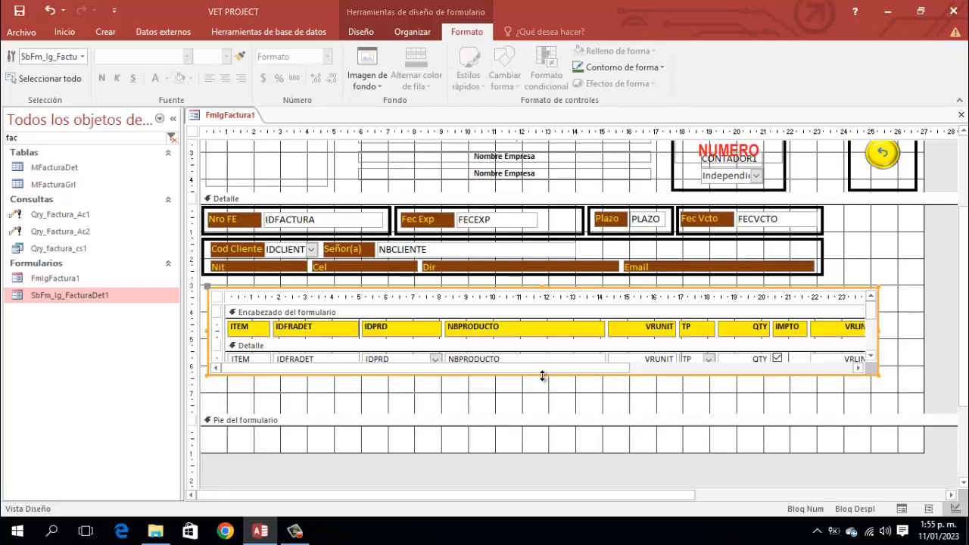
{"action": "left_click_drag", "start_coordinate": [541, 376], "coordinate": [542, 406]}
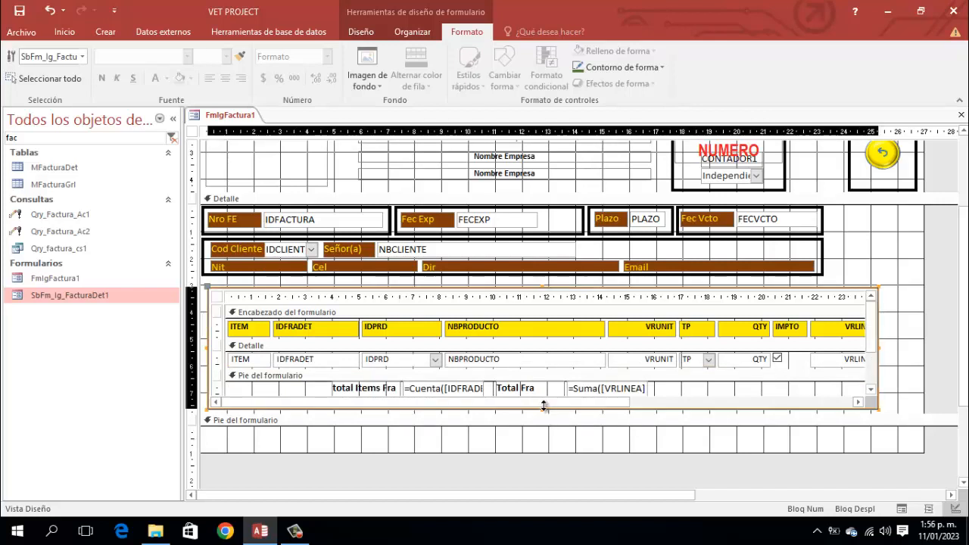
{"action": "left_click", "coordinate": [546, 393]}
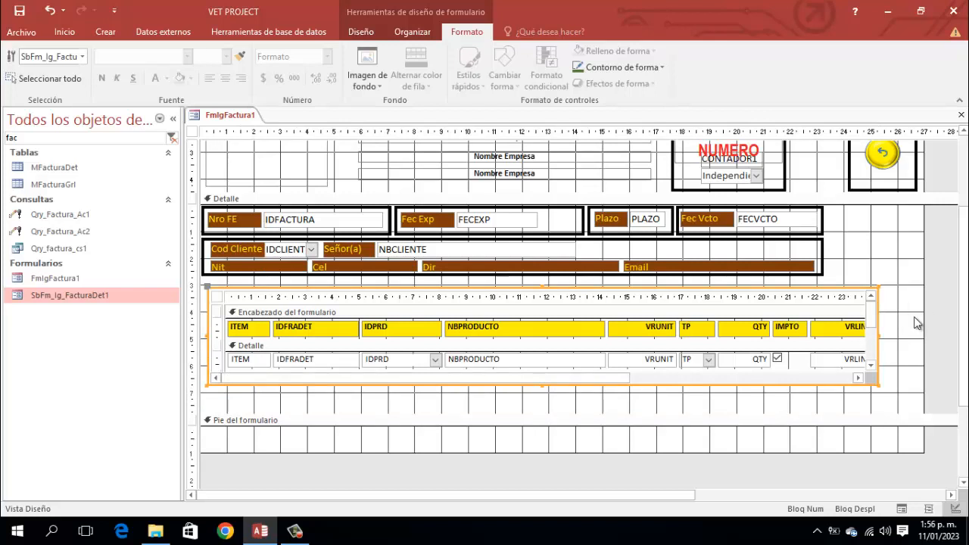
{"action": "left_click", "coordinate": [895, 299]}
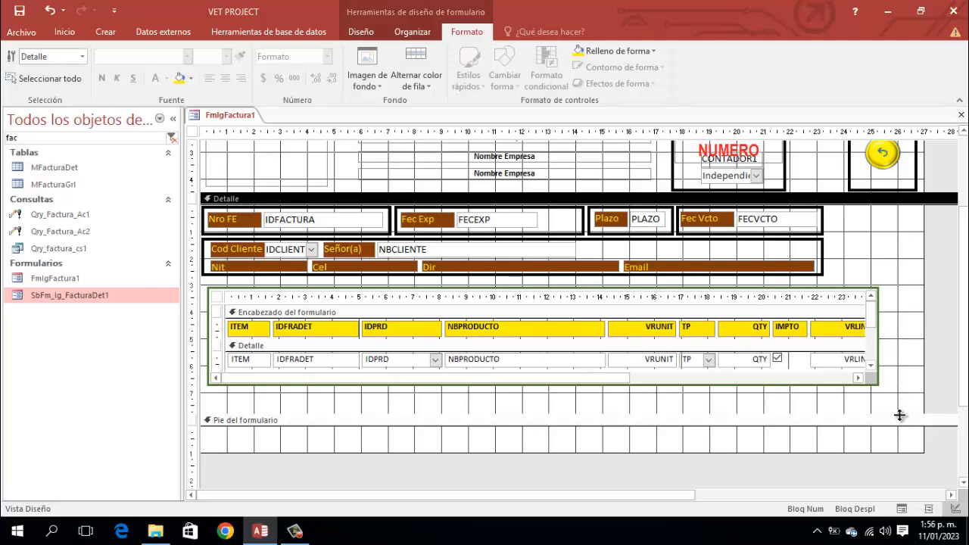
Step: Adjust the Detail section's height to about 8.3 cm, leaving free space below the subform
{"action": "left_click_drag", "start_coordinate": [901, 419], "coordinate": [901, 456]}
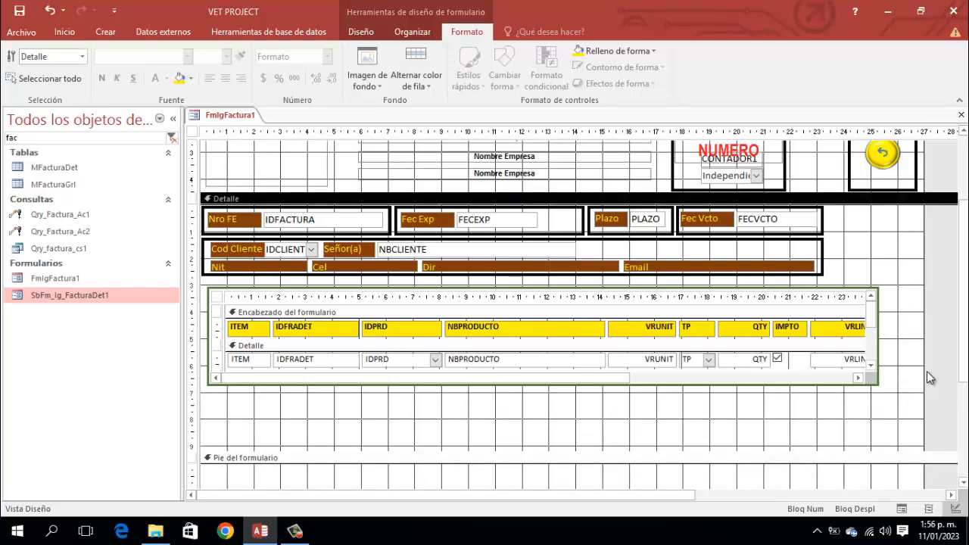
{"action": "scroll", "coordinate": [927, 372], "scroll_direction": "up", "scroll_amount": 1}
{"action": "scroll", "coordinate": [902, 429], "scroll_direction": "down", "scroll_amount": 3}
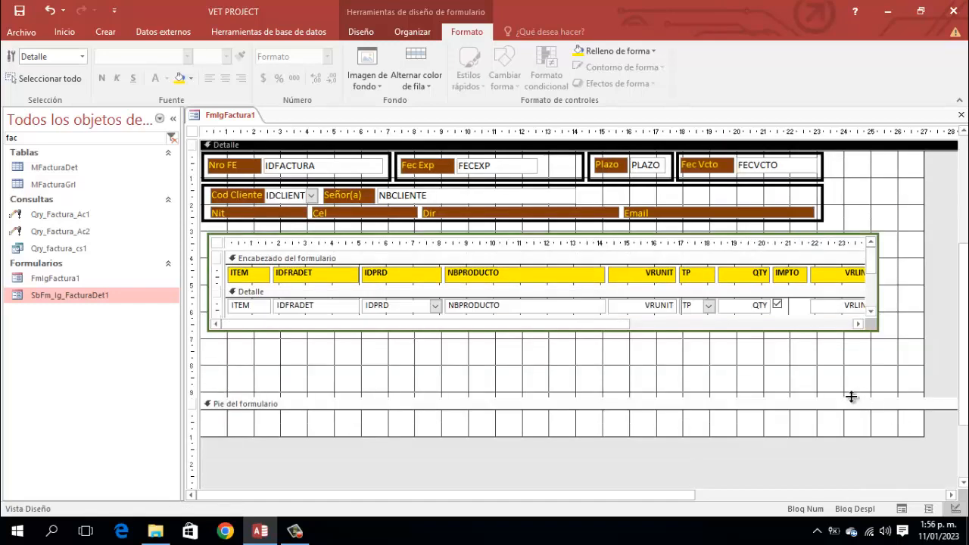
{"action": "left_click_drag", "start_coordinate": [852, 394], "coordinate": [862, 372]}
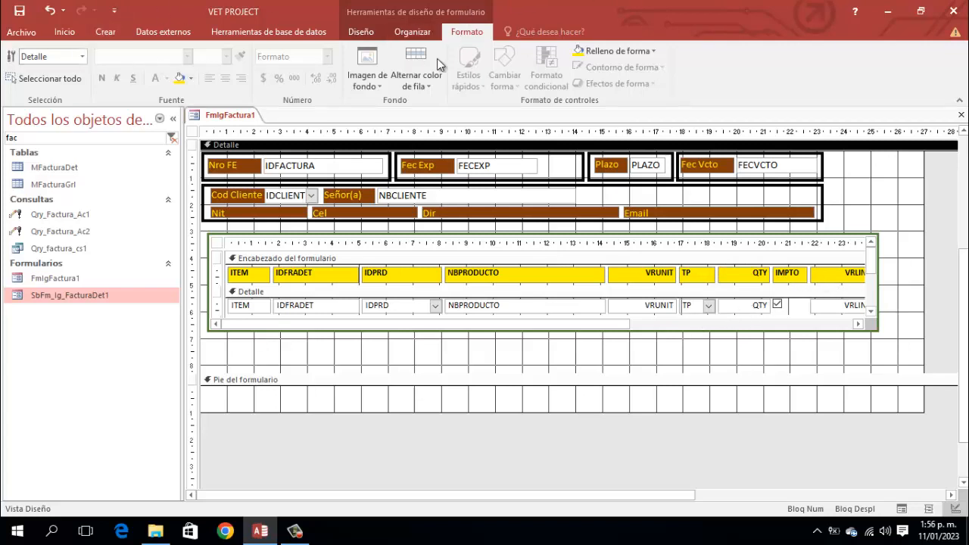
Step: Check where SbFm_Ig_FacturaDet1 comes in the Detail section's tab order and accept the order
{"action": "left_click", "coordinate": [357, 32]}
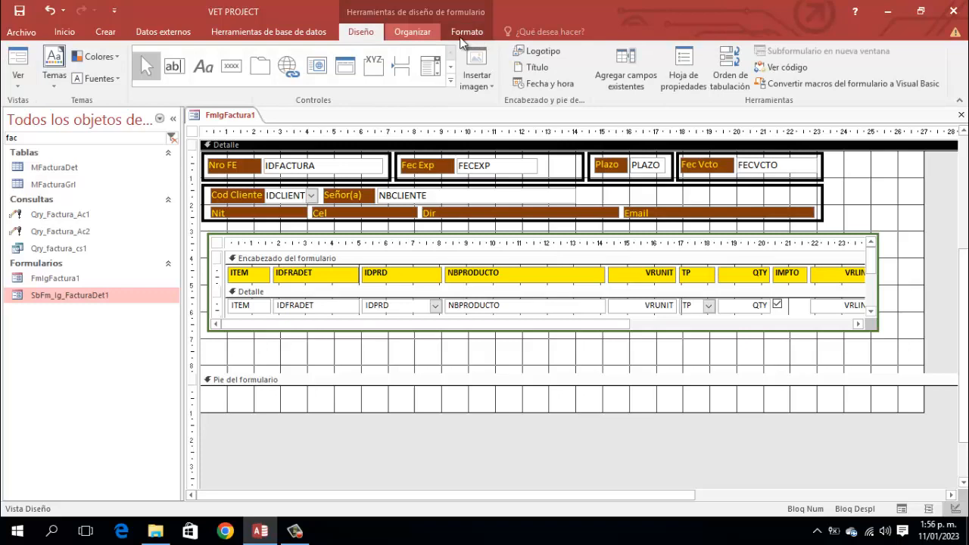
{"action": "left_click", "coordinate": [730, 76]}
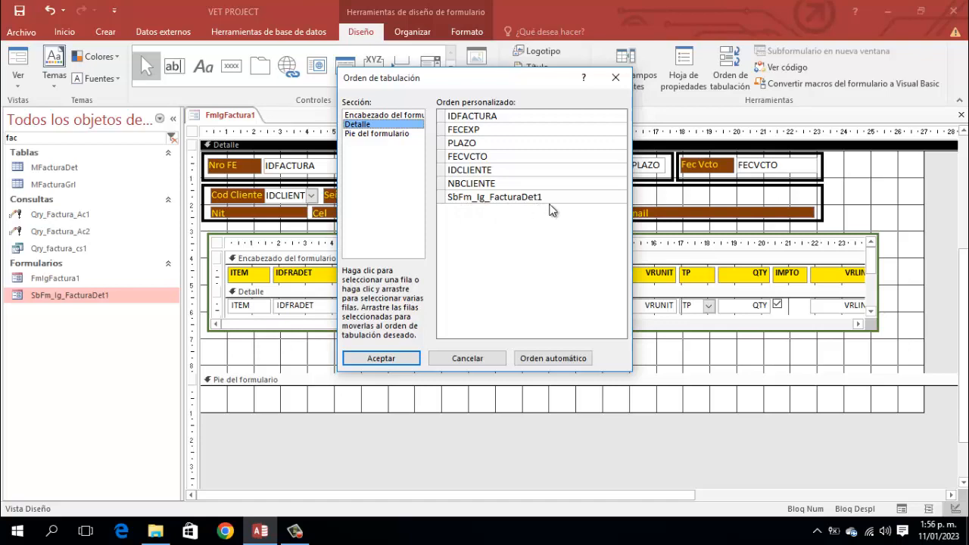
{"action": "left_click", "coordinate": [399, 359]}
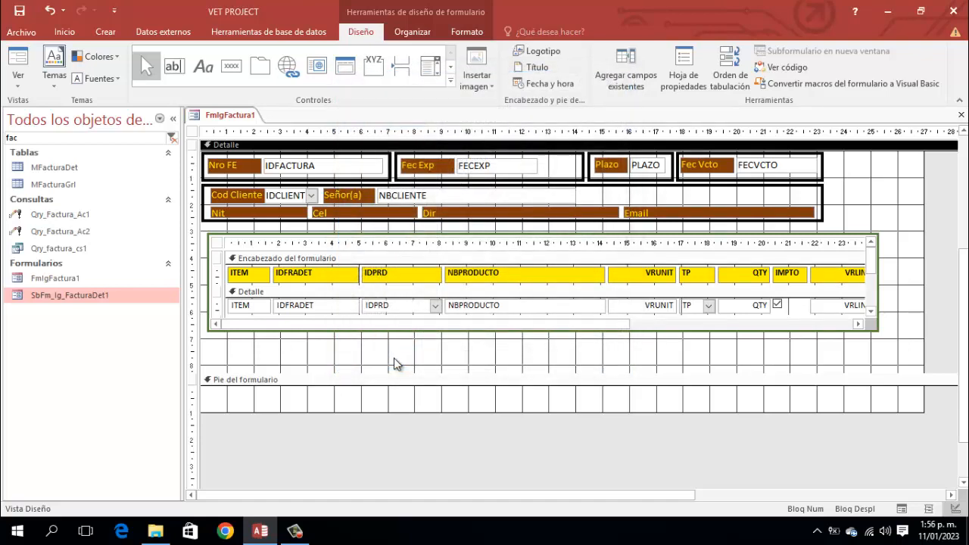
{"action": "left_click", "coordinate": [909, 238]}
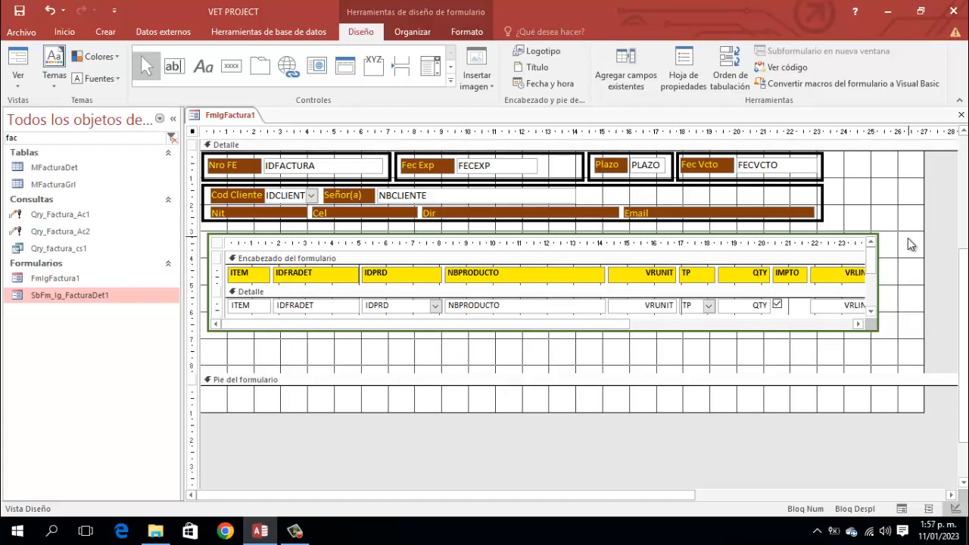
{"action": "left_click_drag", "start_coordinate": [909, 239], "coordinate": [894, 220]}
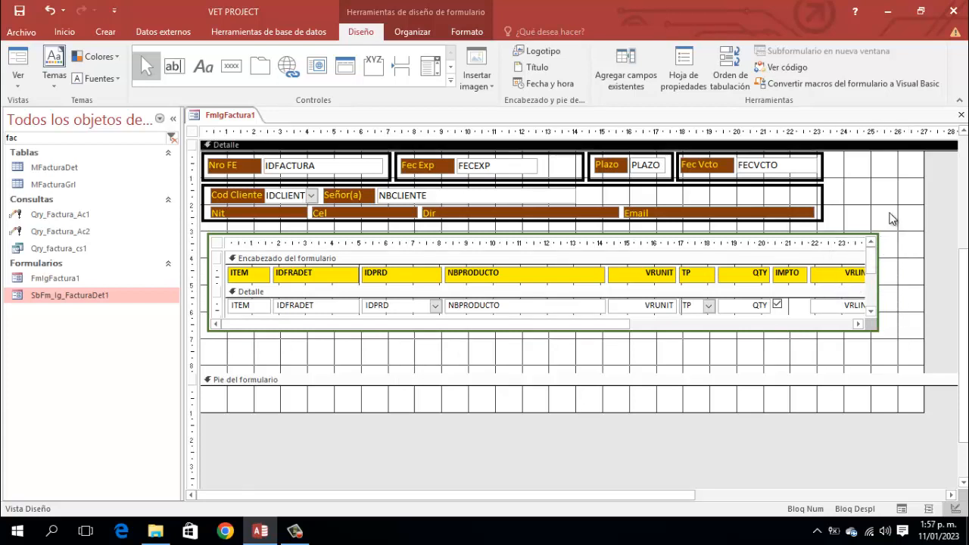
Step: Save the form FmIgFactura1 and open the subform field linker for the SbFm_Ig_FacturaDet1 control's main link fields, allowing the wizard file to run
{"action": "right_click", "coordinate": [229, 117]}
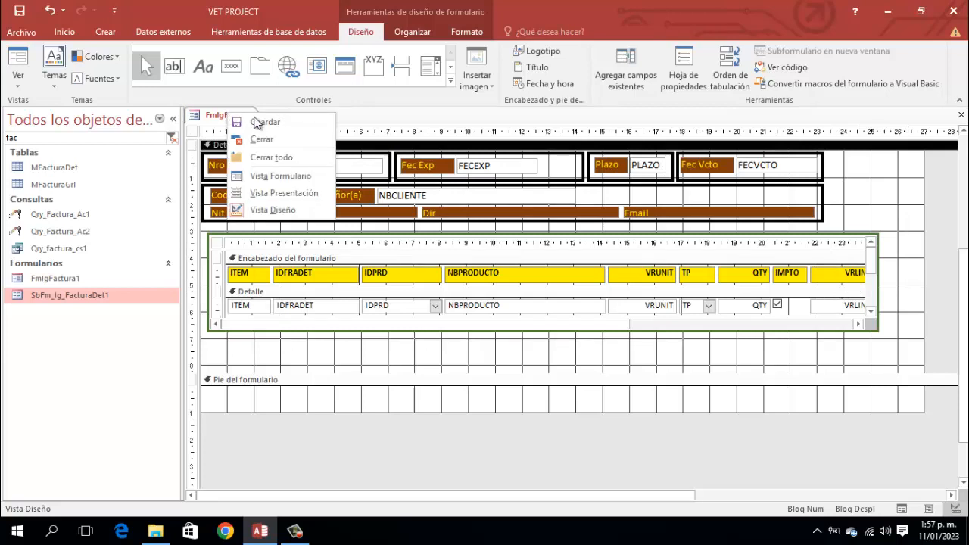
{"action": "left_click", "coordinate": [269, 125]}
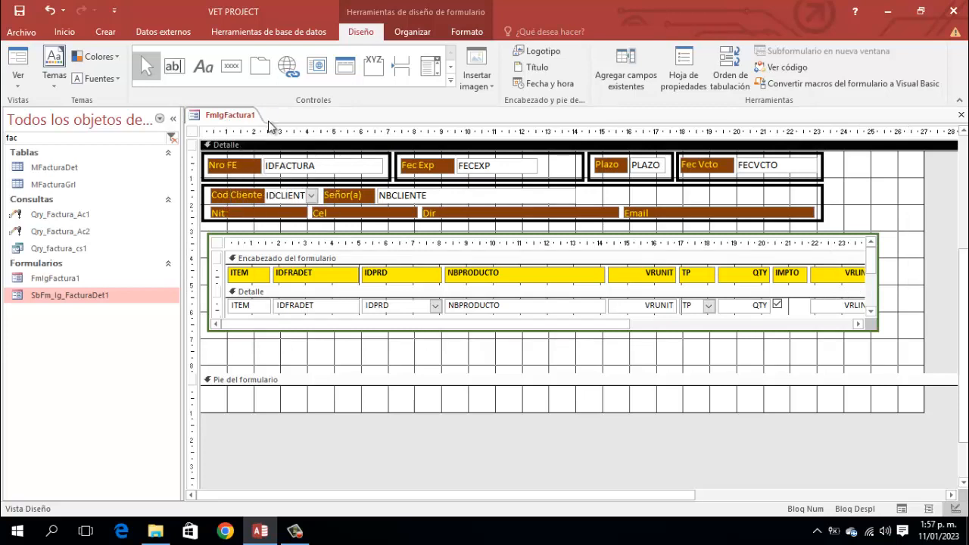
{"action": "left_click_drag", "start_coordinate": [910, 266], "coordinate": [847, 303]}
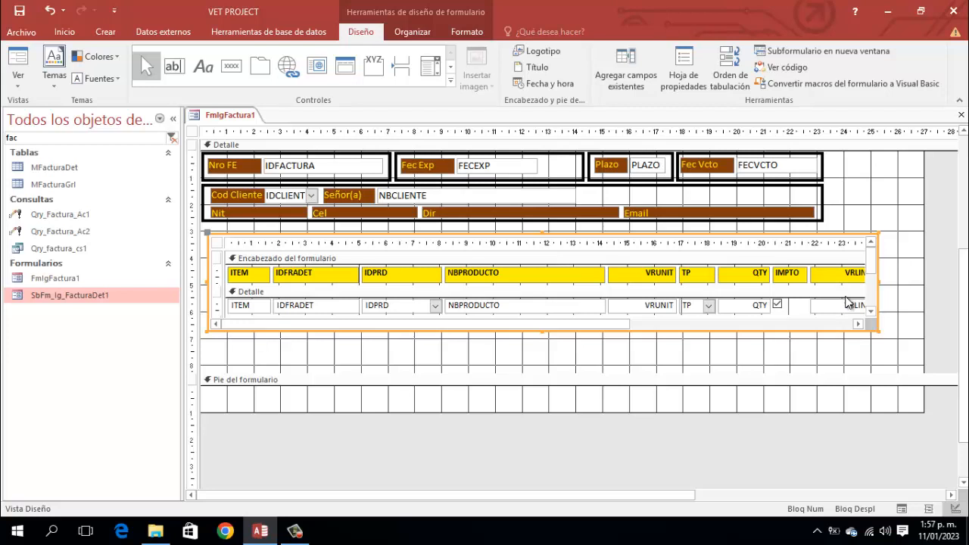
{"action": "left_click", "coordinate": [677, 69]}
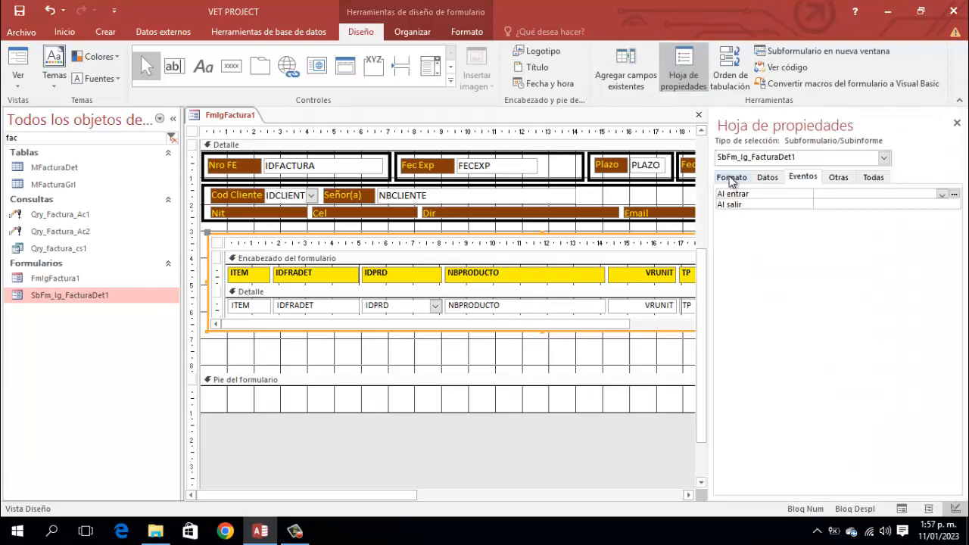
{"action": "left_click", "coordinate": [768, 177]}
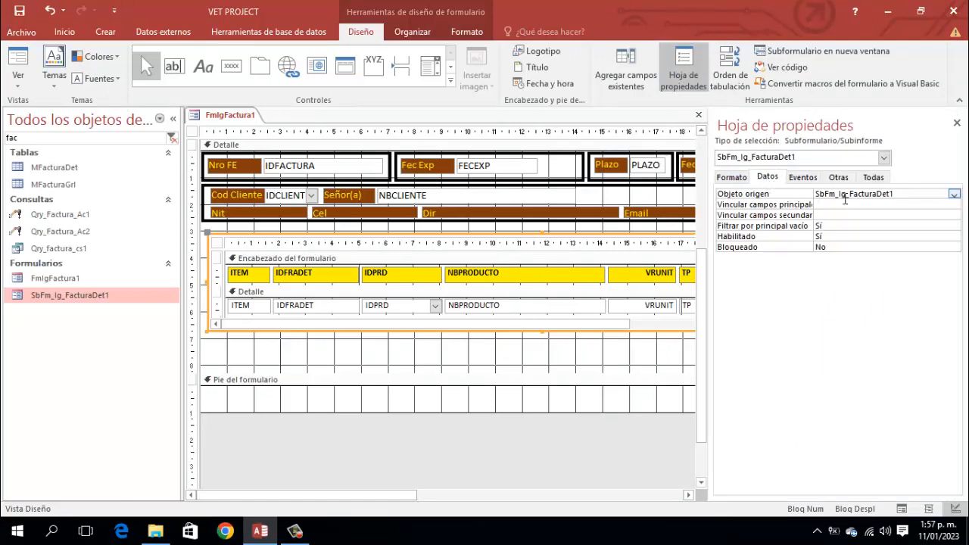
{"action": "left_click", "coordinate": [845, 204]}
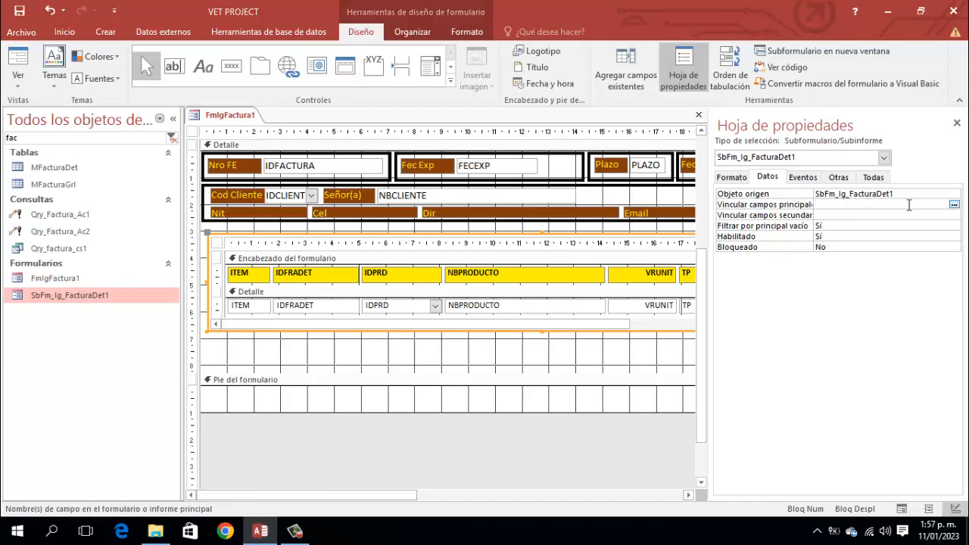
{"action": "left_click", "coordinate": [954, 205]}
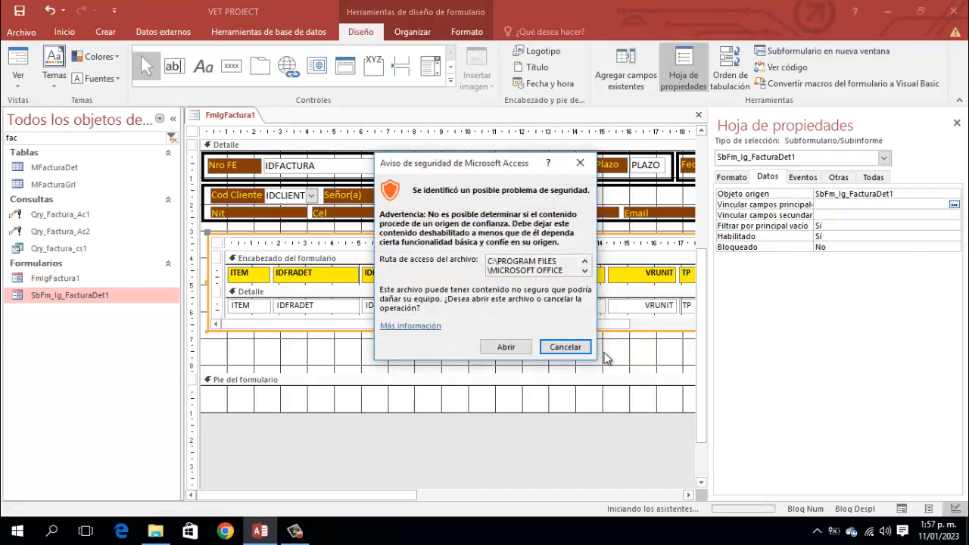
{"action": "left_click", "coordinate": [508, 347]}
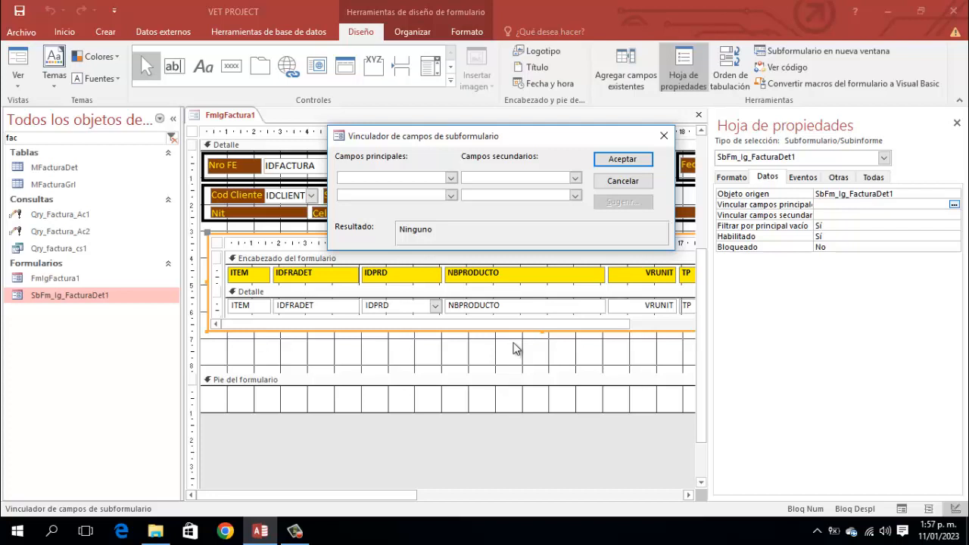
Step: Link the main field IDFACTURA to the subform field IDFRADET, accept the link and close the property sheet
{"action": "left_click", "coordinate": [451, 179]}
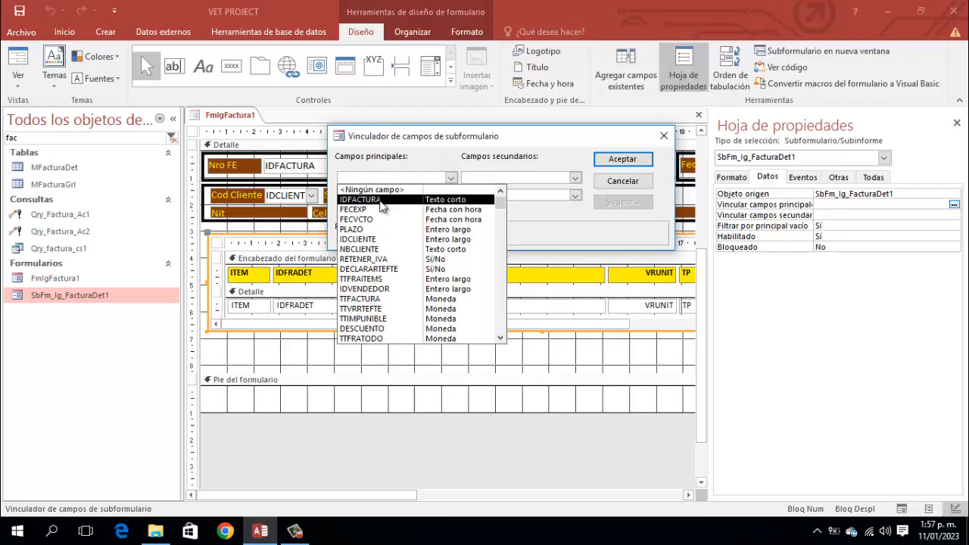
{"action": "left_click", "coordinate": [382, 199]}
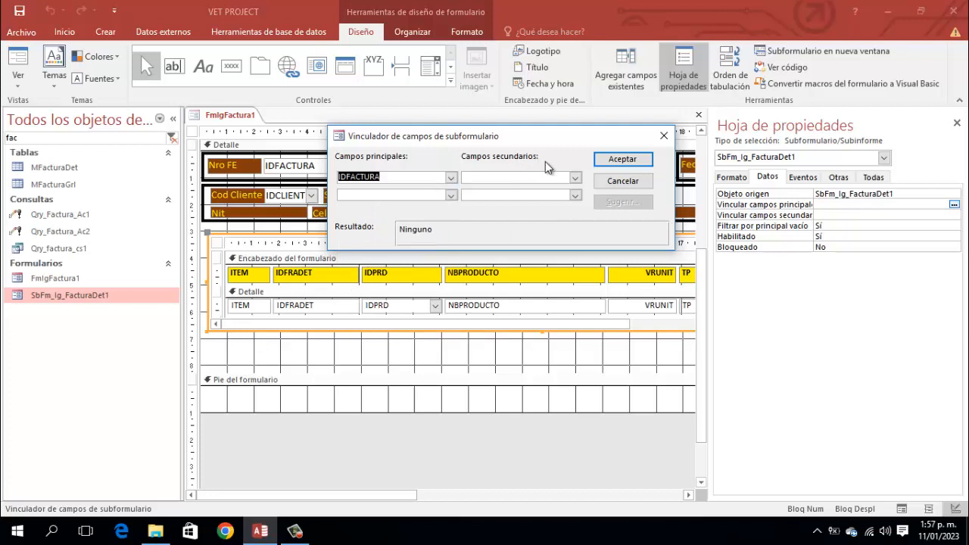
{"action": "left_click", "coordinate": [576, 178]}
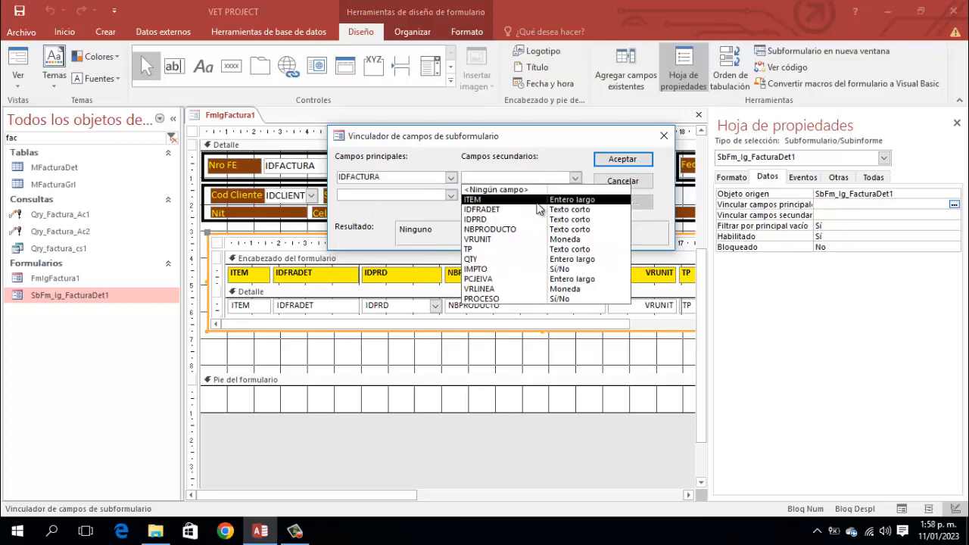
{"action": "left_click", "coordinate": [502, 210]}
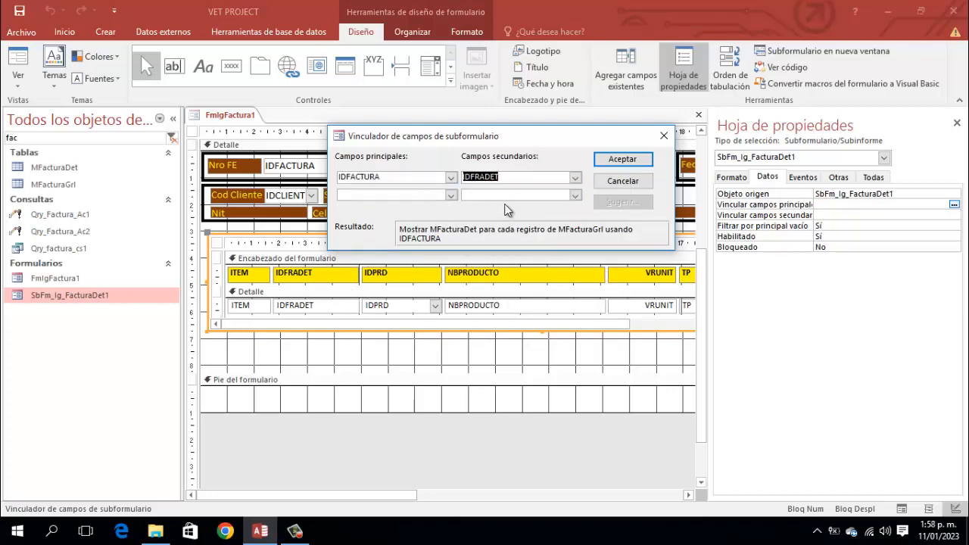
{"action": "left_click", "coordinate": [623, 161]}
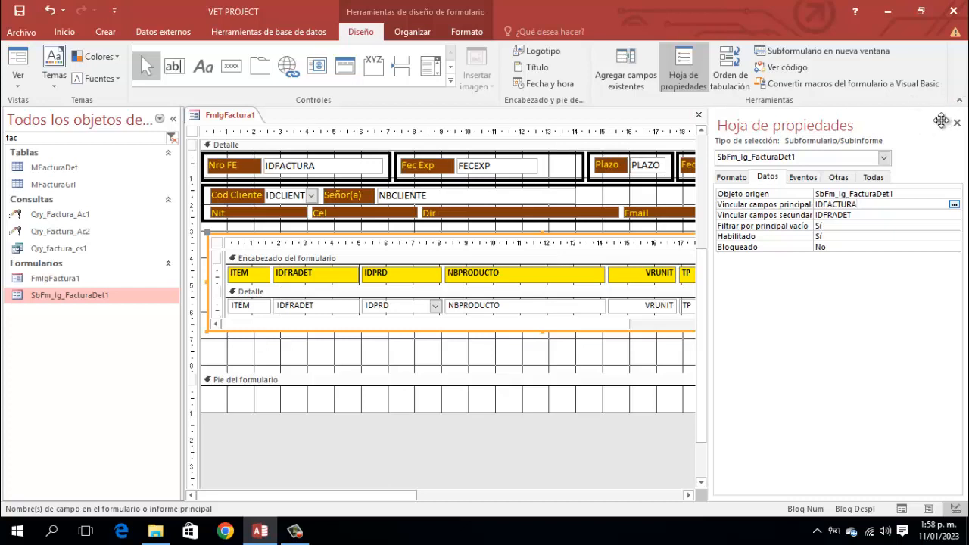
{"action": "left_click", "coordinate": [958, 123]}
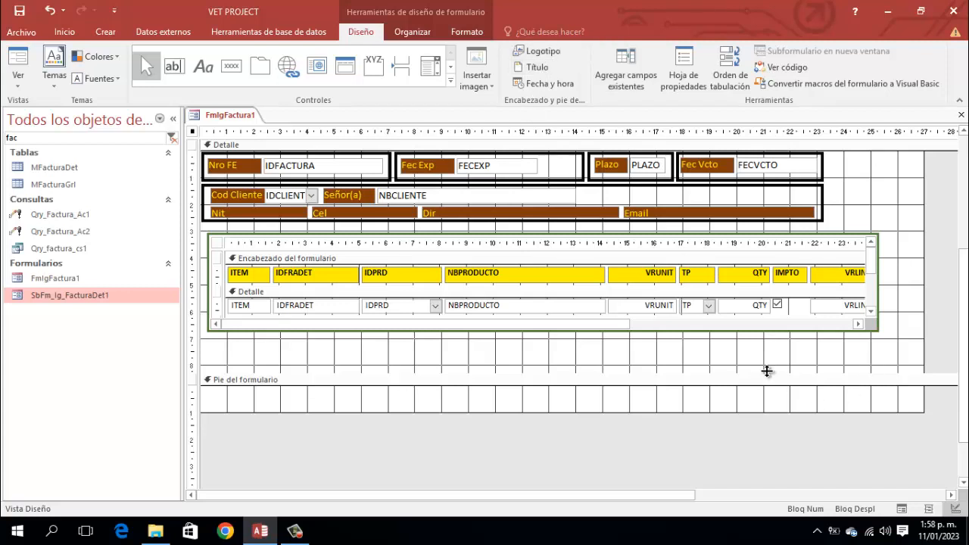
Step: Extend the Detail section's height to about 10.8 cm to make more room below the subform
{"action": "left_click_drag", "start_coordinate": [766, 371], "coordinate": [767, 382]}
{"action": "left_click_drag", "start_coordinate": [767, 438], "coordinate": [769, 440]}
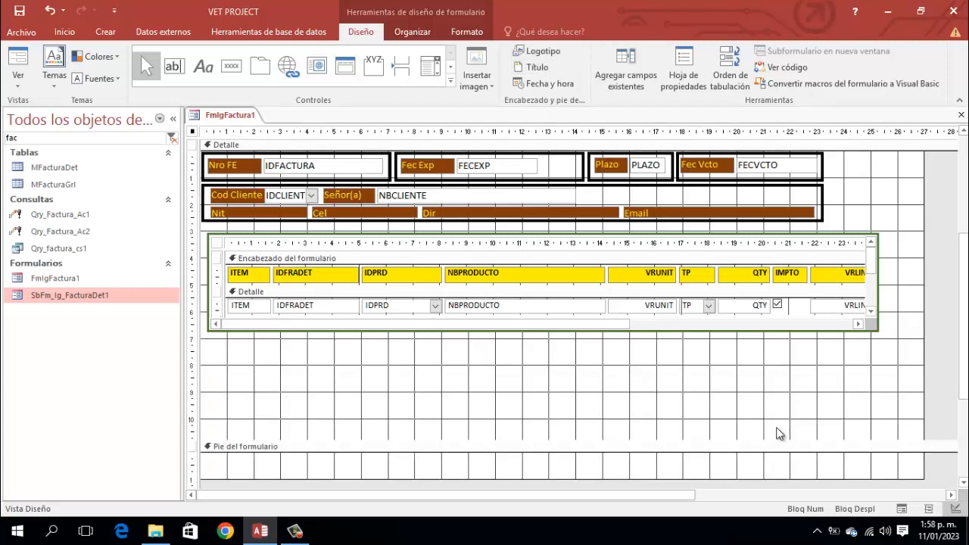
{"action": "scroll", "coordinate": [931, 284], "scroll_direction": "down", "scroll_amount": 2}
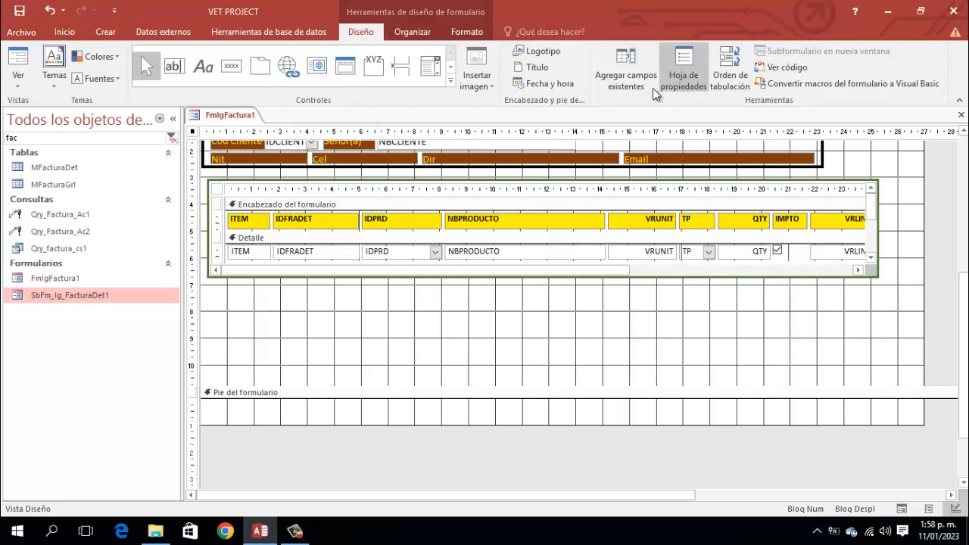
Step: Add the existing fields TTFRAITEMS and TTFACTURA to the Detail section, one under the other below the subform, and close the field list
{"action": "left_click", "coordinate": [632, 84]}
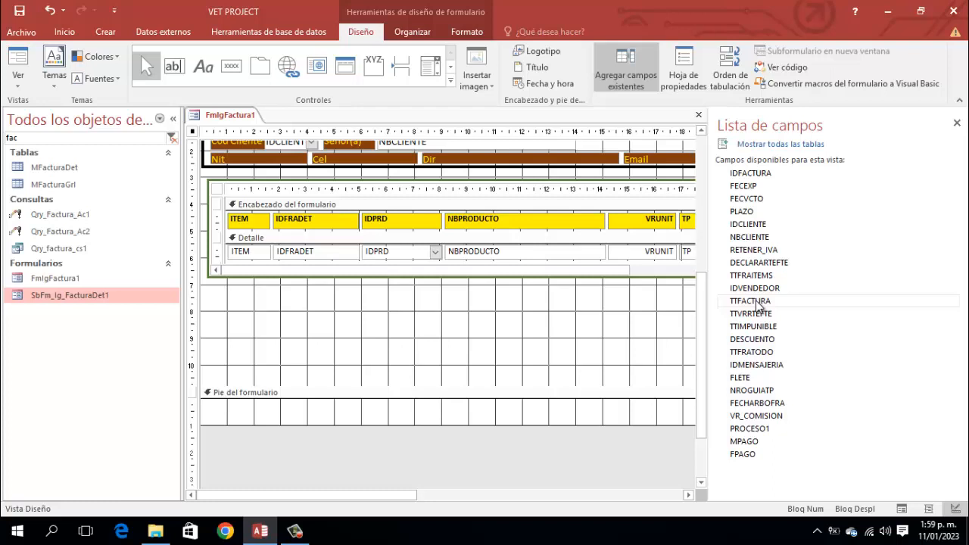
{"action": "left_click_drag", "start_coordinate": [752, 276], "coordinate": [558, 306]}
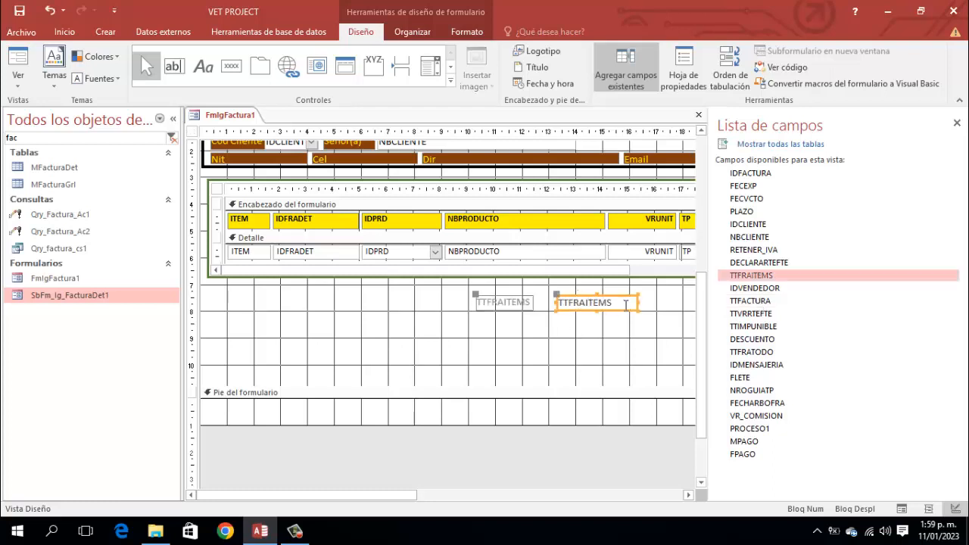
{"action": "left_click_drag", "start_coordinate": [752, 301], "coordinate": [608, 327]}
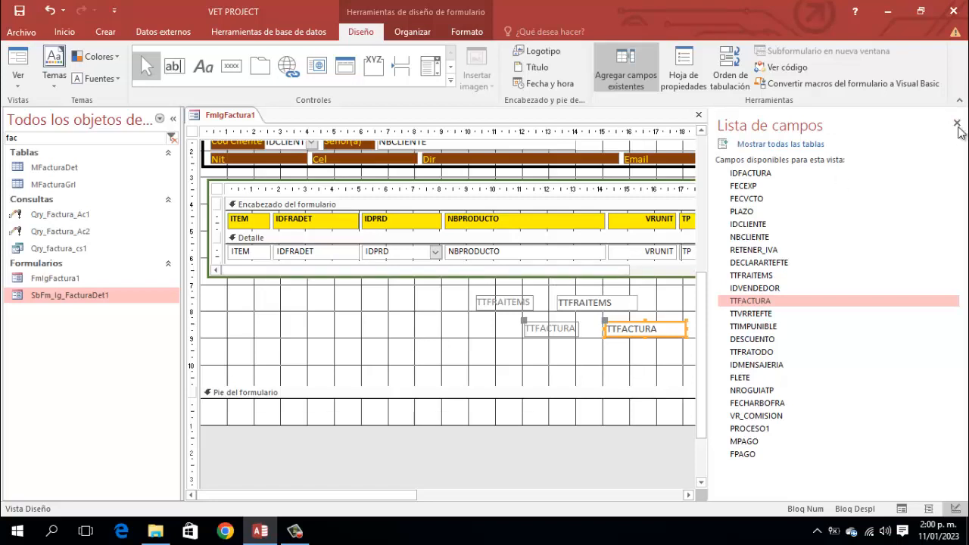
{"action": "left_click", "coordinate": [957, 122]}
Step: Arrange the TTFRAITEMS and TTFACTURA labels and text boxes together in a stacked layout
{"action": "left_click_drag", "start_coordinate": [723, 340], "coordinate": [502, 295]}
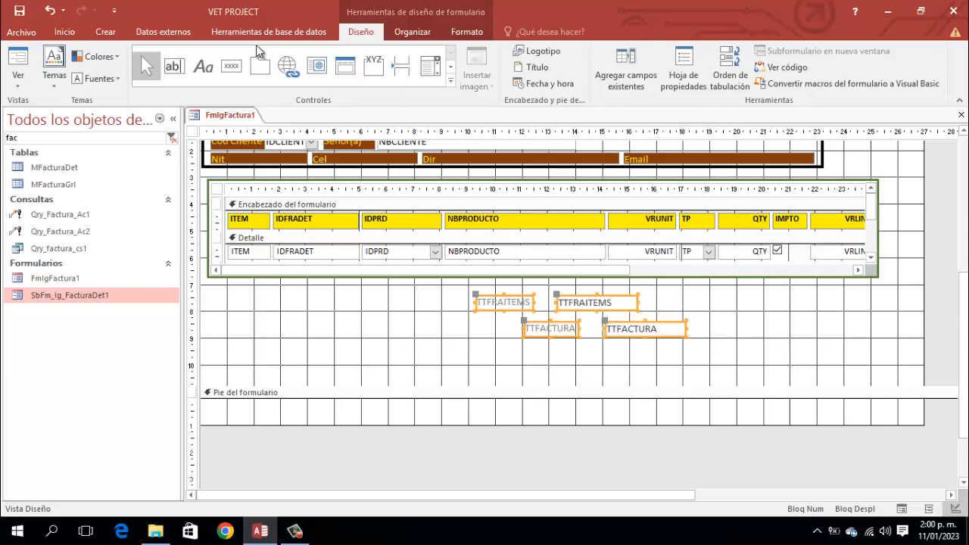
{"action": "left_click", "coordinate": [417, 33]}
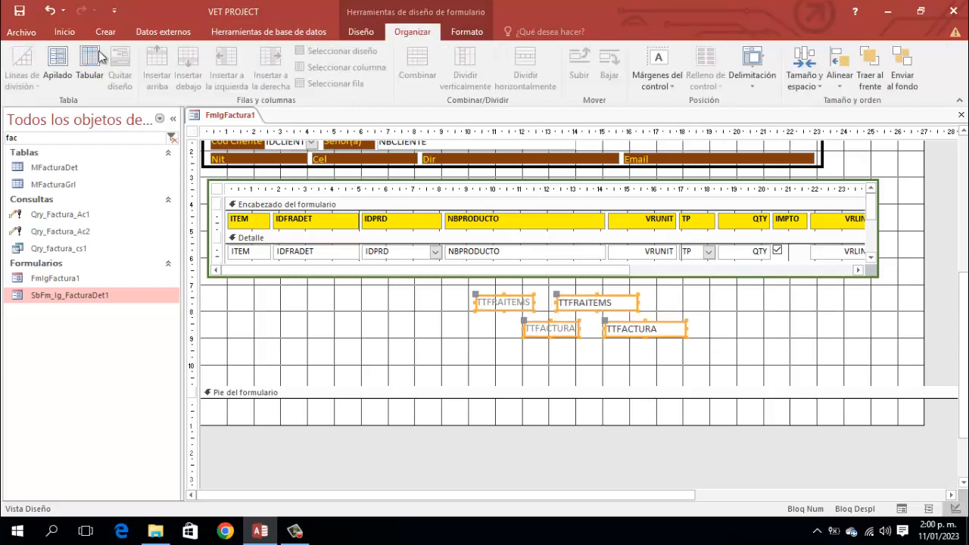
{"action": "left_click", "coordinate": [60, 67]}
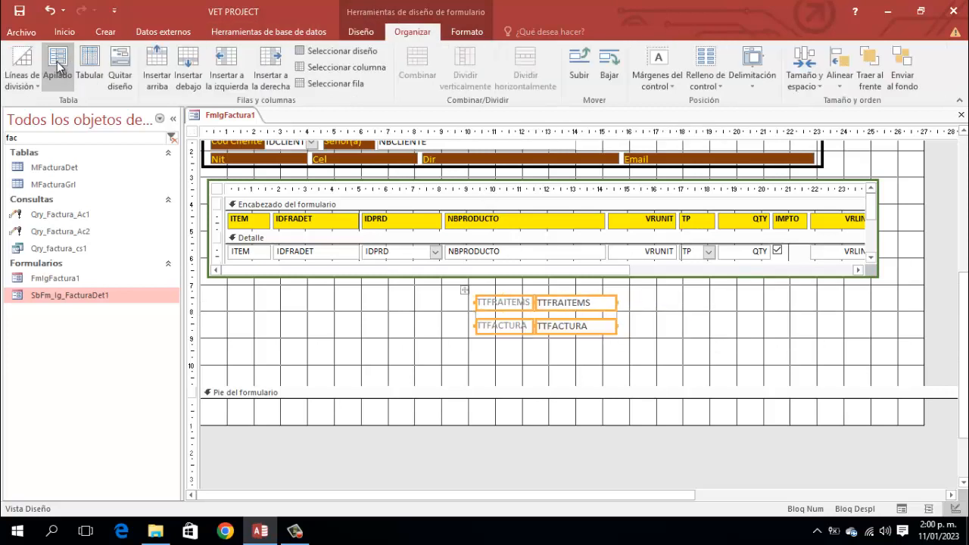
{"action": "left_click", "coordinate": [664, 326]}
Step: Give the TTFRAITEMS and TTFACTURA labels a dark brown background and yellow text
{"action": "left_click", "coordinate": [500, 295]}
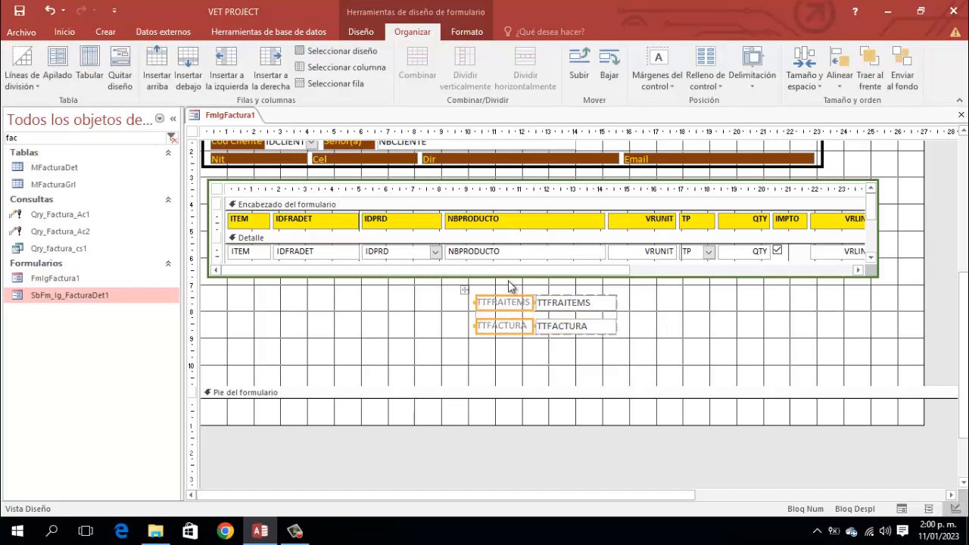
{"action": "left_click", "coordinate": [462, 31]}
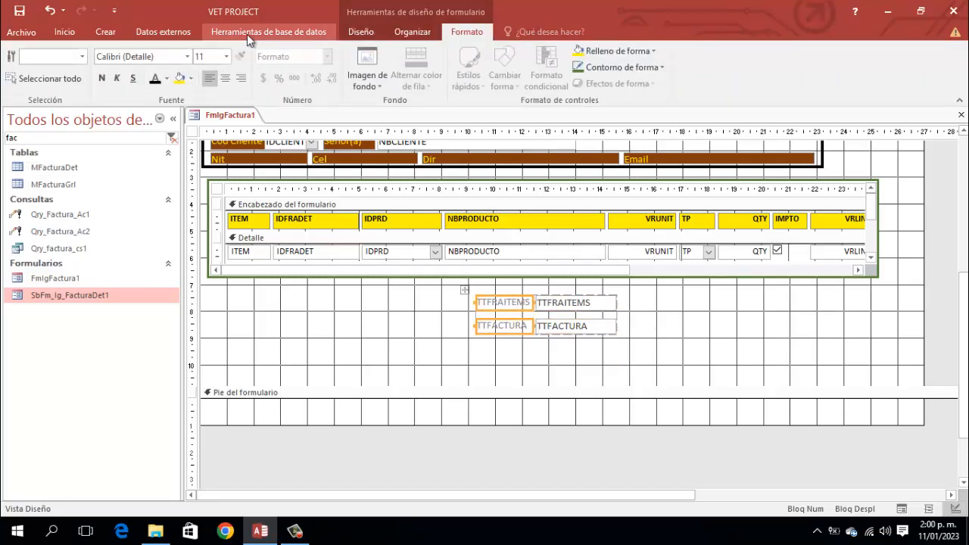
{"action": "left_click", "coordinate": [191, 79]}
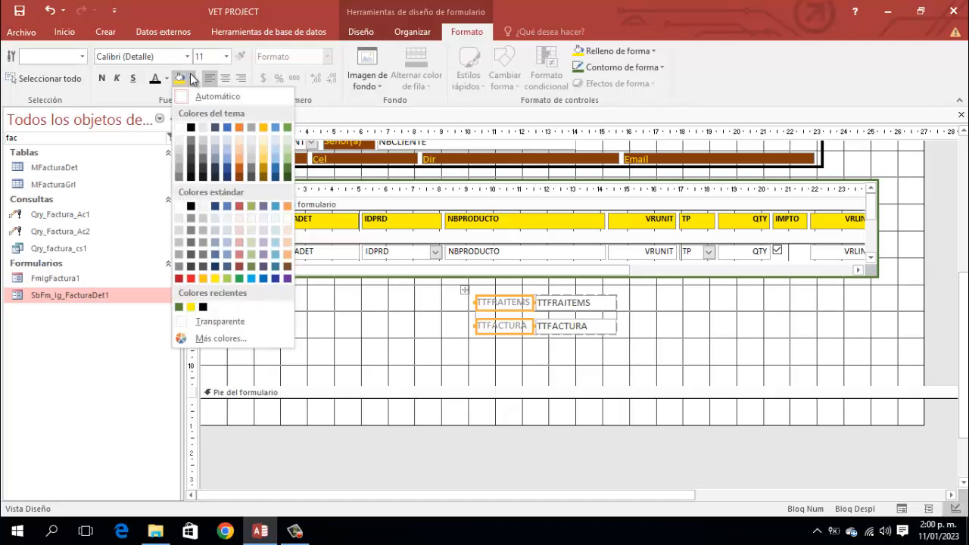
{"action": "left_click", "coordinate": [239, 173]}
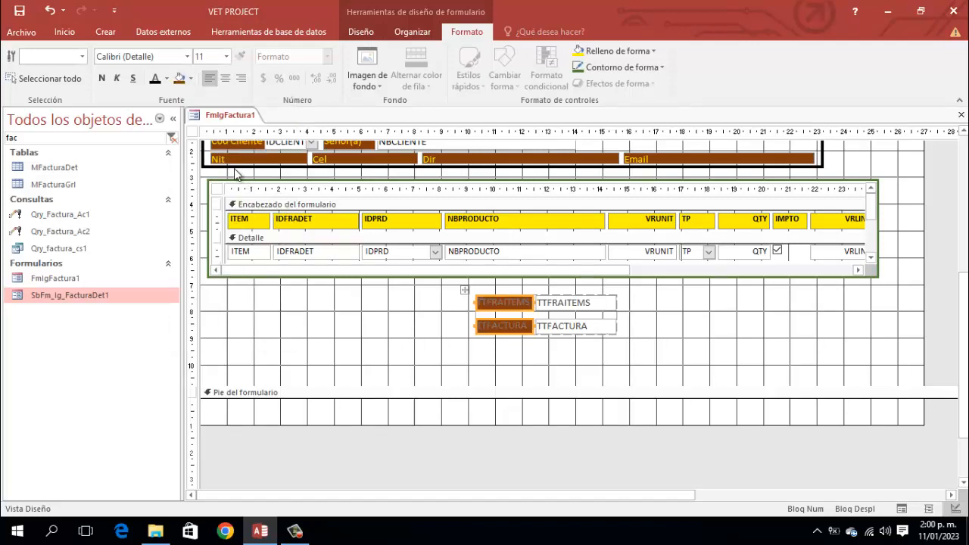
{"action": "left_click", "coordinate": [168, 78]}
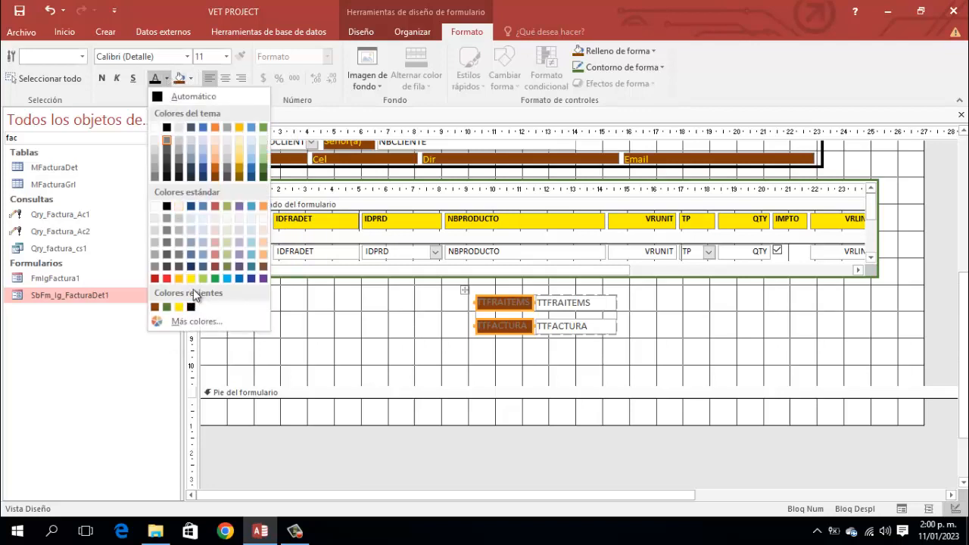
{"action": "left_click", "coordinate": [179, 306]}
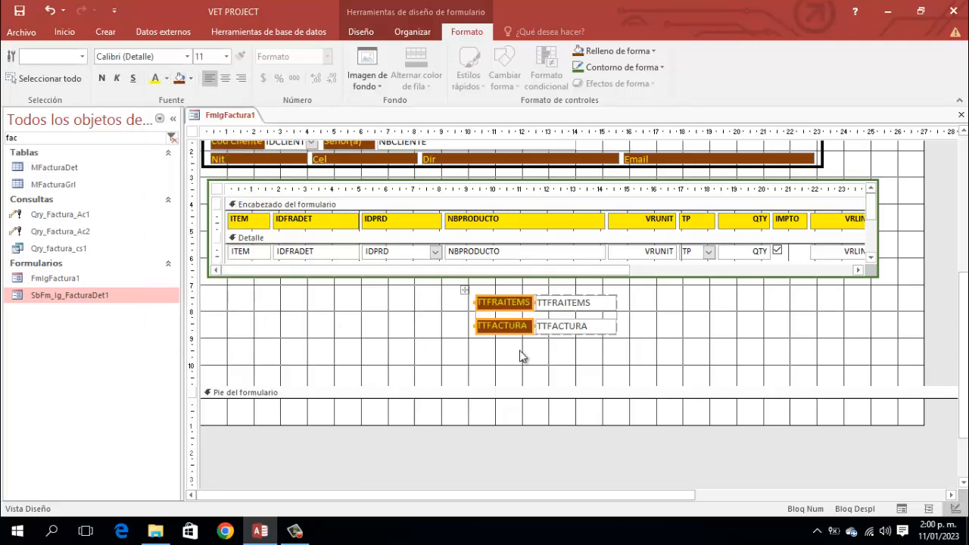
Step: Right-align the contents of the TTFRAITEMS and TTFACTURA text boxes
{"action": "left_click", "coordinate": [668, 331]}
{"action": "left_click_drag", "start_coordinate": [646, 335], "coordinate": [568, 294]}
{"action": "left_click", "coordinate": [241, 78]}
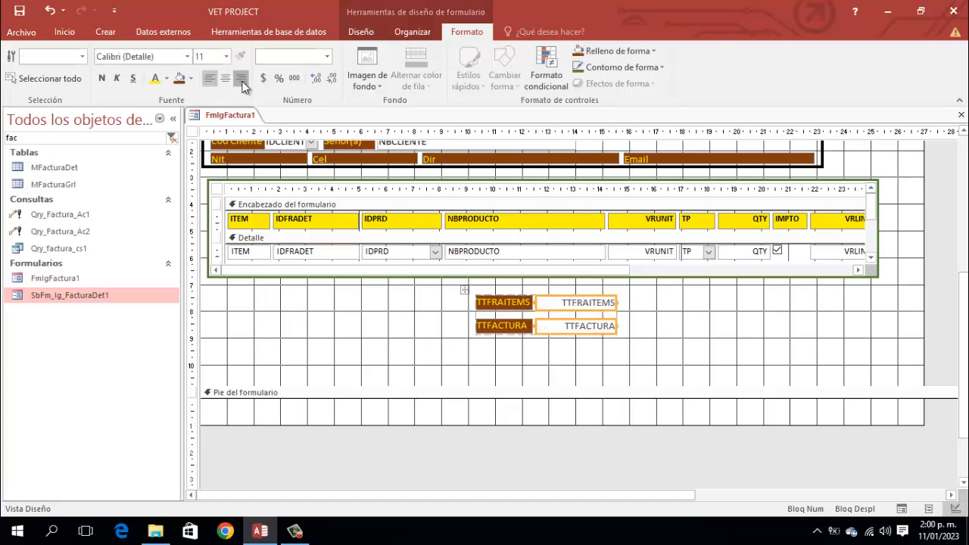
{"action": "left_click", "coordinate": [661, 327]}
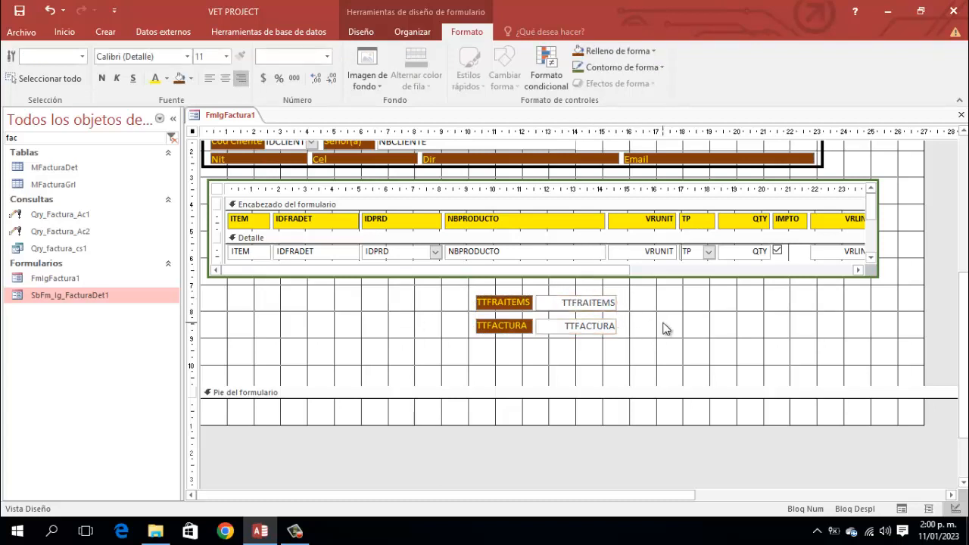
{"action": "left_click", "coordinate": [560, 326]}
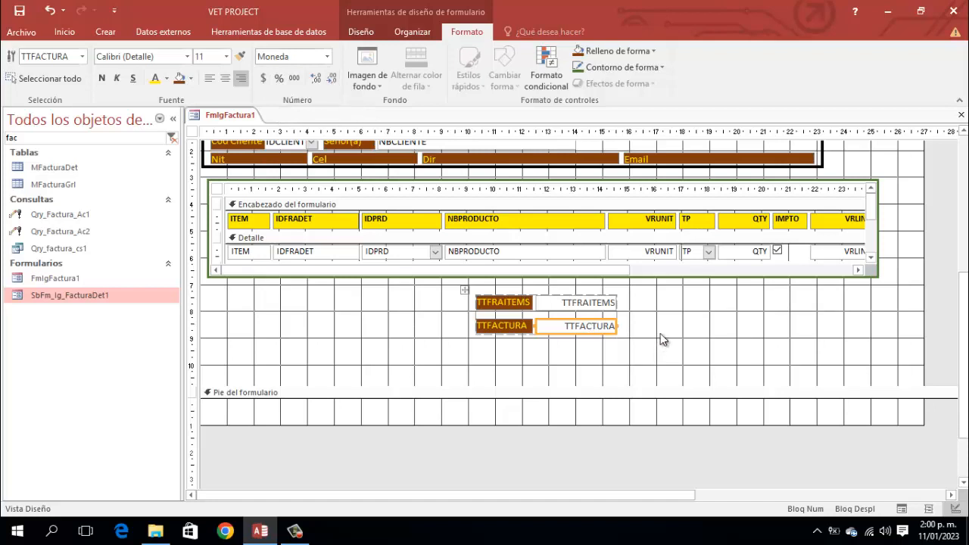
{"action": "left_click", "coordinate": [606, 303]}
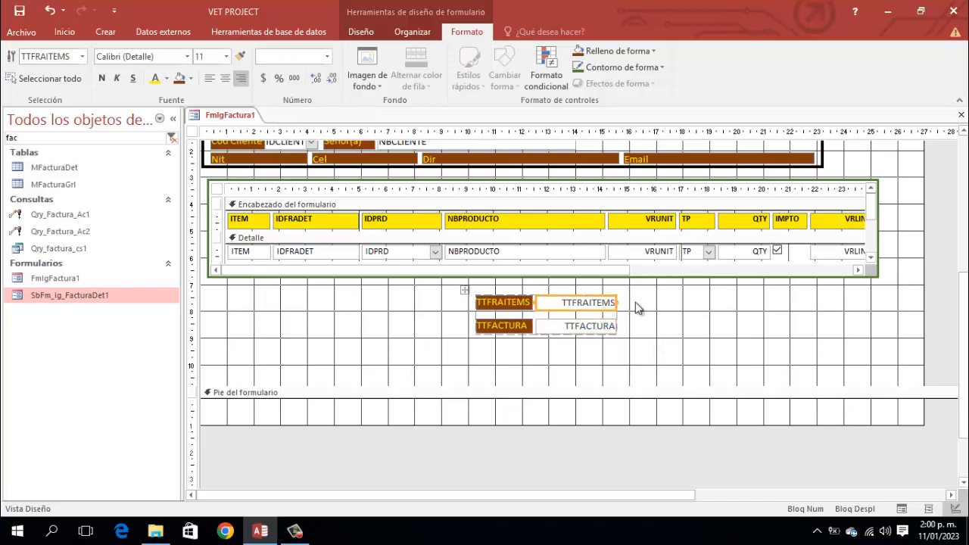
Step: Change the caption of the TTFRAITEMS label to "Total Reg Items"
{"action": "left_click", "coordinate": [495, 302]}
{"action": "left_click", "coordinate": [496, 302]}
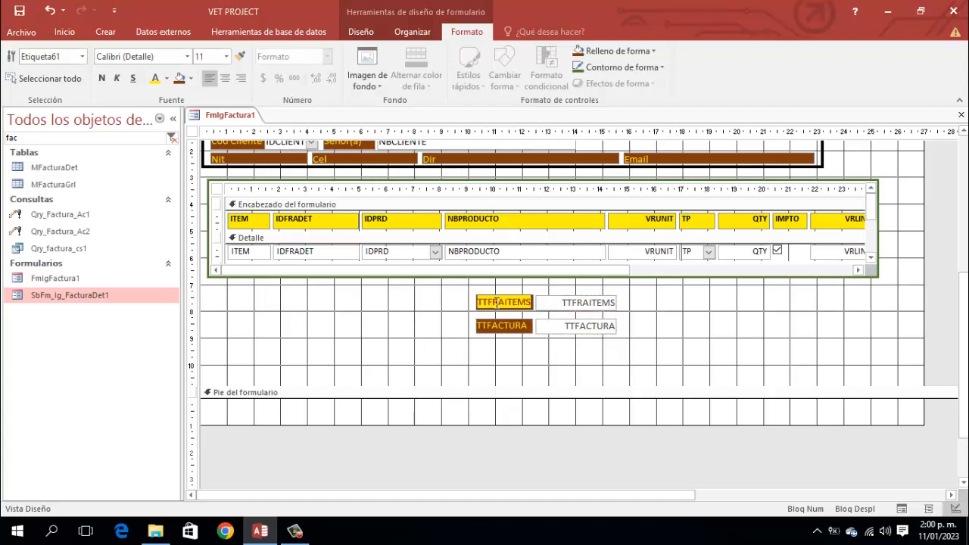
{"action": "type", "text": "t"}
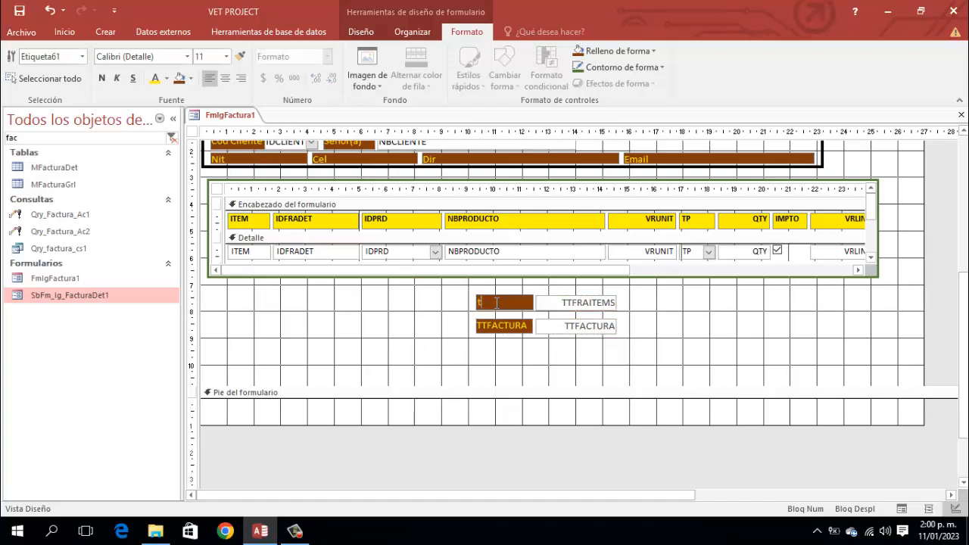
{"action": "key", "text": "Caps_Lock"}
{"action": "type", "text": "O"}
{"action": "key", "text": "BackSpace"}
{"action": "key", "text": "BackSpace"}
{"action": "type", "text": "T"}
{"action": "key", "text": "Caps_Lock"}
{"action": "type", "text": "a"}
{"action": "type", "text": "tal"}
{"action": "type", "text": " Reg"}
{"action": "type", "text": " Items"}
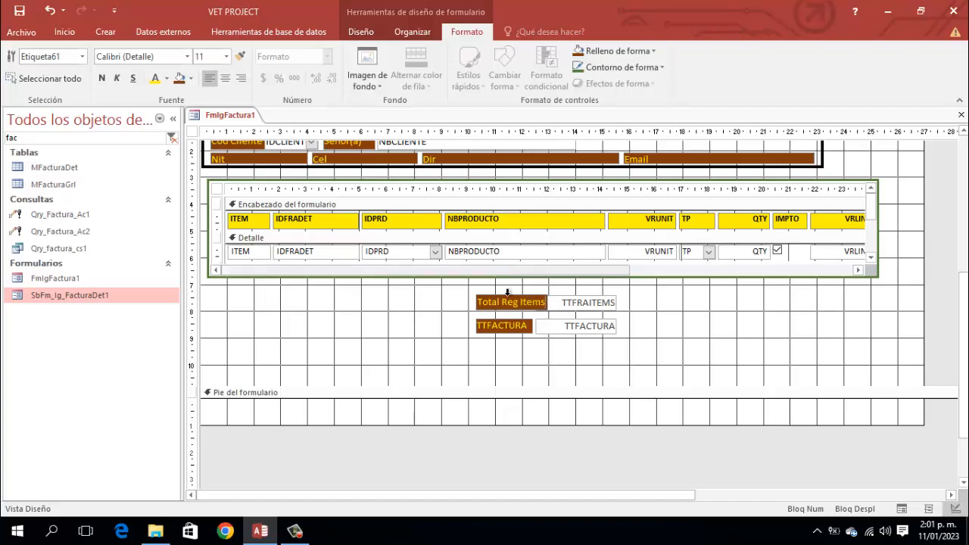
Step: Change the caption of the TTFACTURA label to "Total Fra A/Impto"
{"action": "left_click", "coordinate": [513, 327]}
{"action": "double_click", "coordinate": [513, 327]}
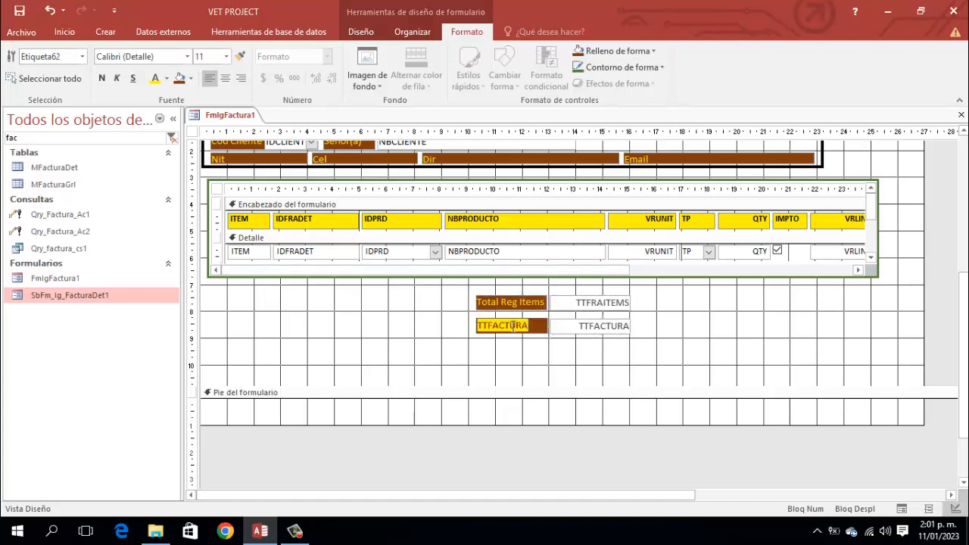
{"action": "type", "text": "T"}
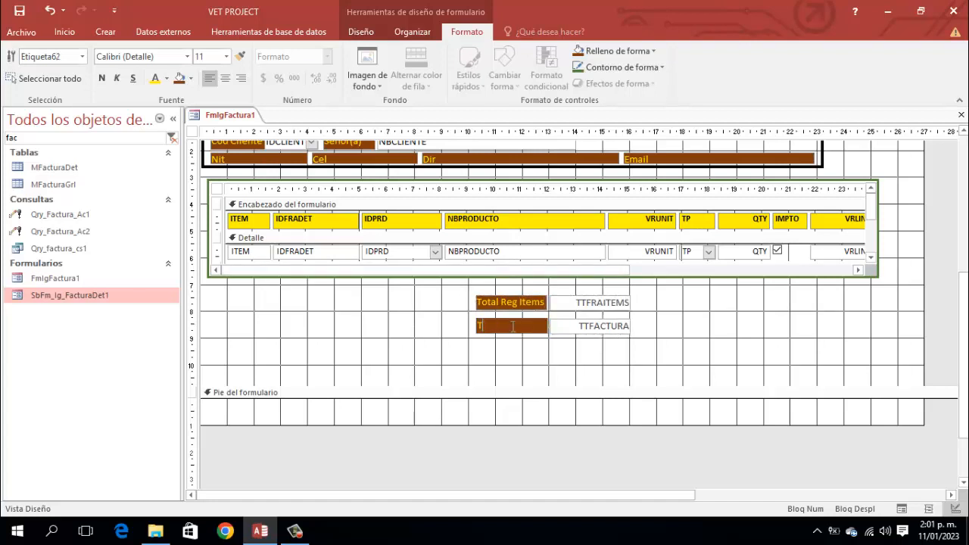
{"action": "type", "text": "otal Fra A/Impto"}
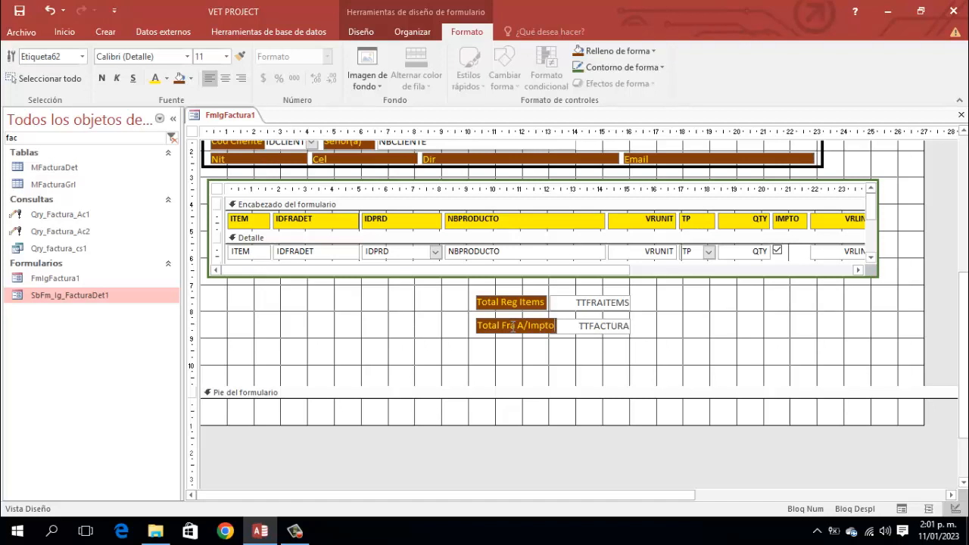
{"action": "left_click", "coordinate": [543, 362]}
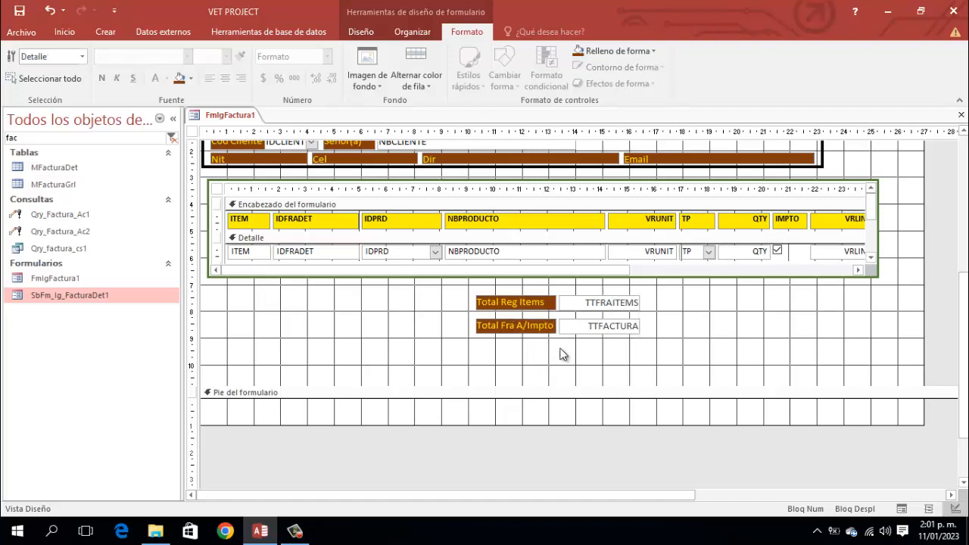
Step: Set the text color of the TTFRAITEMS and TTFACTURA text boxes to black
{"action": "left_click", "coordinate": [612, 296]}
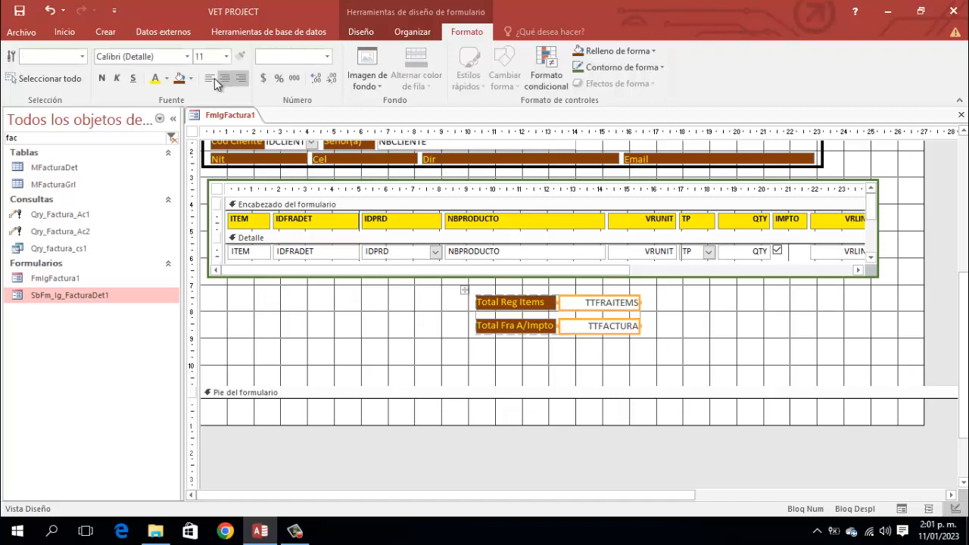
{"action": "left_click", "coordinate": [166, 78]}
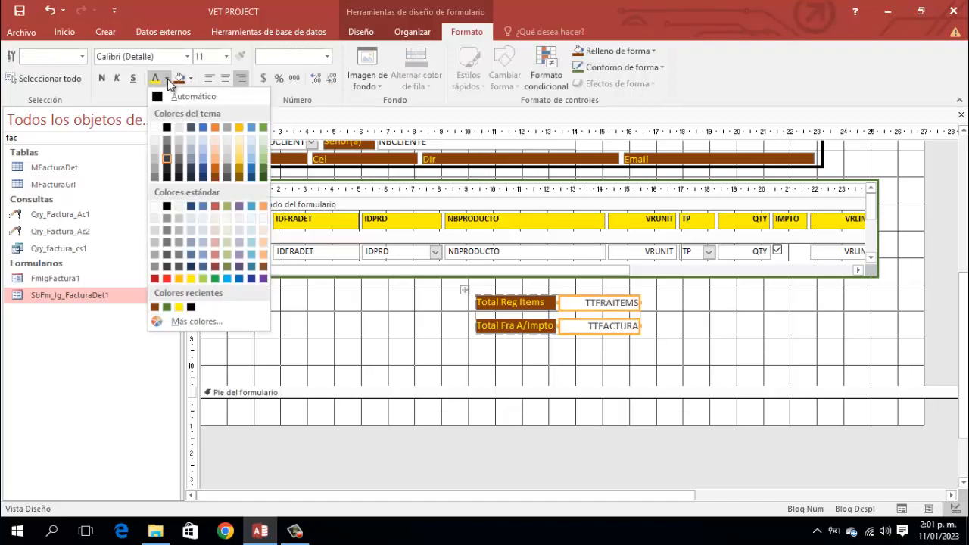
{"action": "left_click", "coordinate": [167, 130]}
{"action": "left_click", "coordinate": [676, 351]}
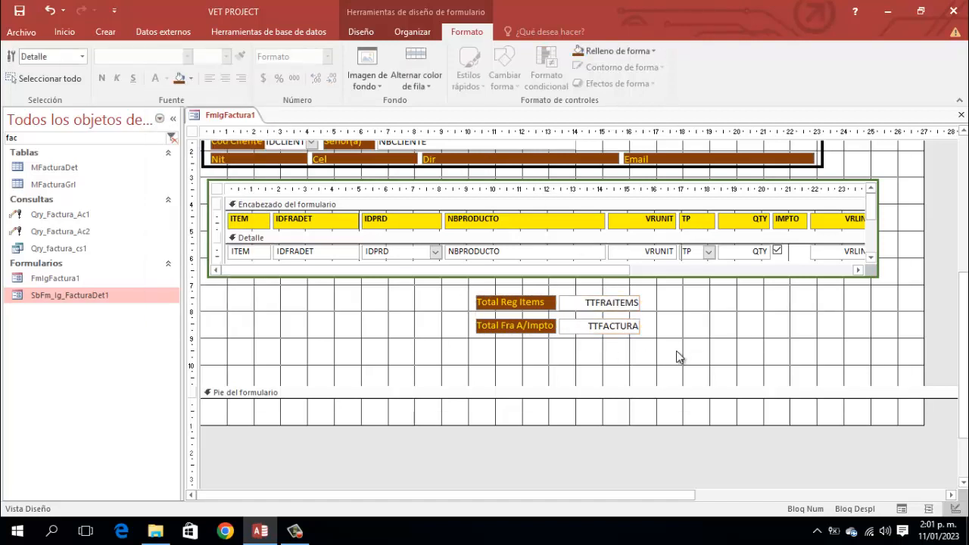
Step: Remove the stacked layout from the two total labels and their text boxes
{"action": "left_click_drag", "start_coordinate": [672, 351], "coordinate": [478, 289]}
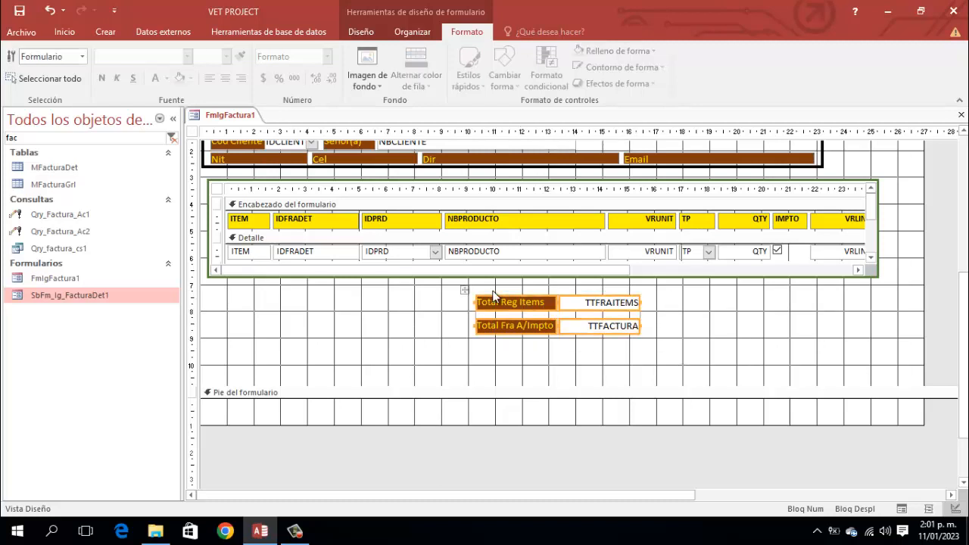
{"action": "left_click", "coordinate": [407, 31]}
{"action": "left_click", "coordinate": [113, 64]}
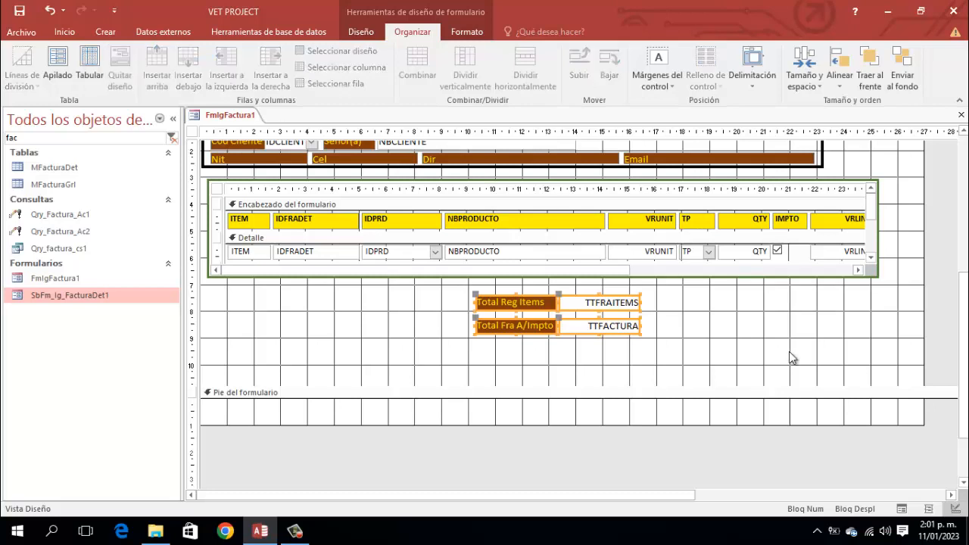
{"action": "left_click", "coordinate": [668, 331]}
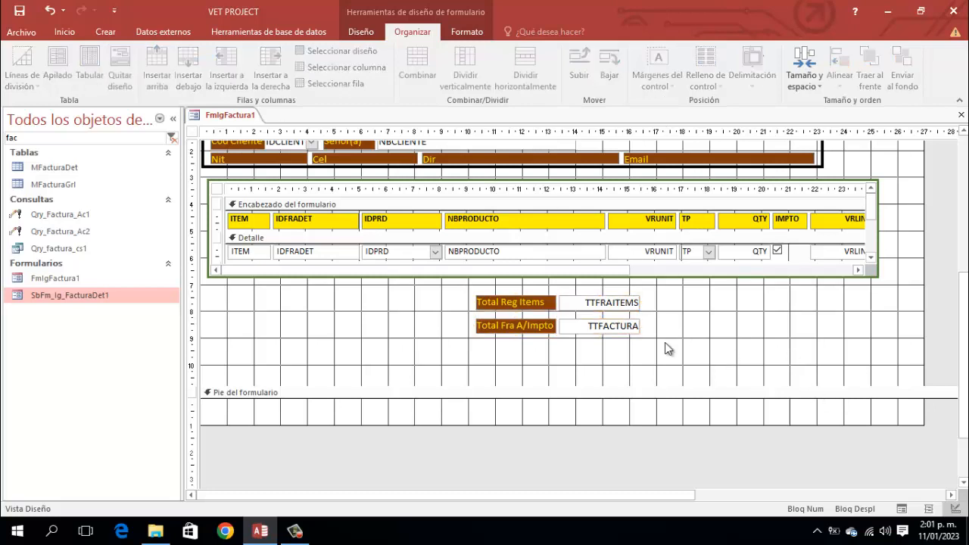
Step: Move the total labels and text boxes directly under the subform's right end and decrease their vertical spacing twice
{"action": "left_click_drag", "start_coordinate": [665, 342], "coordinate": [771, 292]}
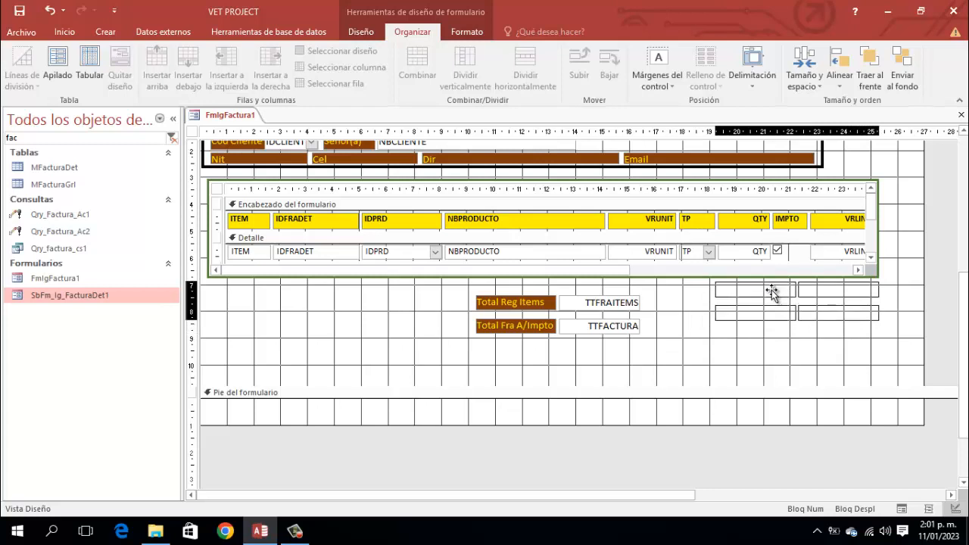
{"action": "left_click_drag", "start_coordinate": [772, 292], "coordinate": [772, 290]}
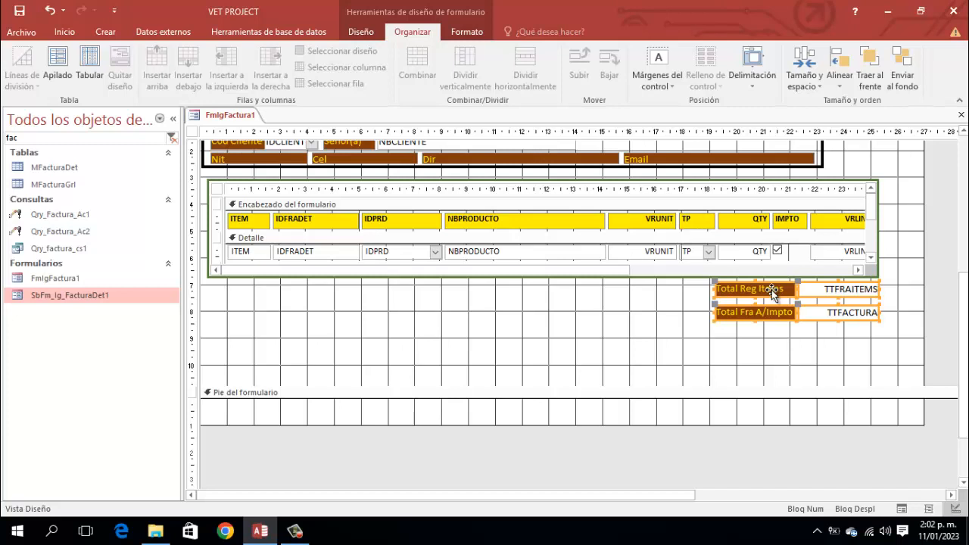
{"action": "left_click", "coordinate": [806, 75]}
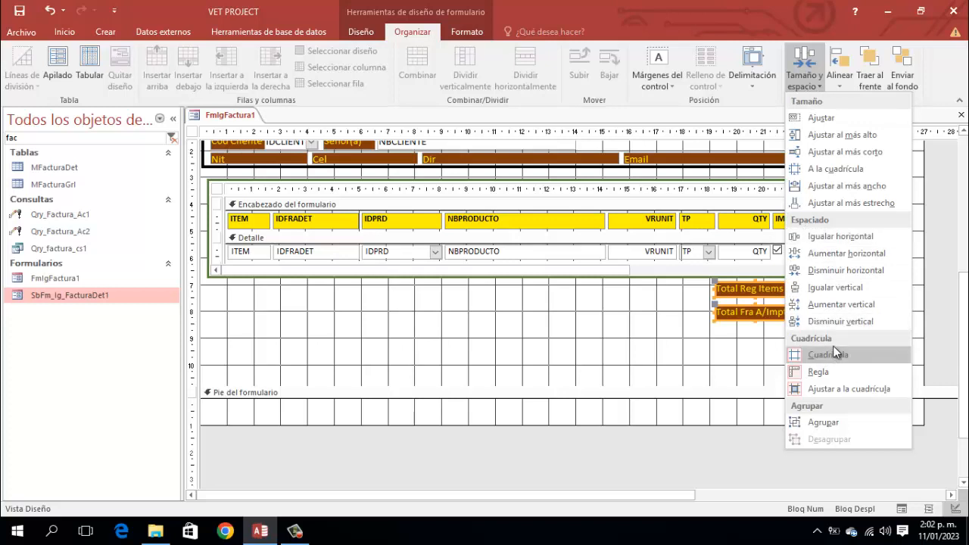
{"action": "left_click", "coordinate": [837, 321]}
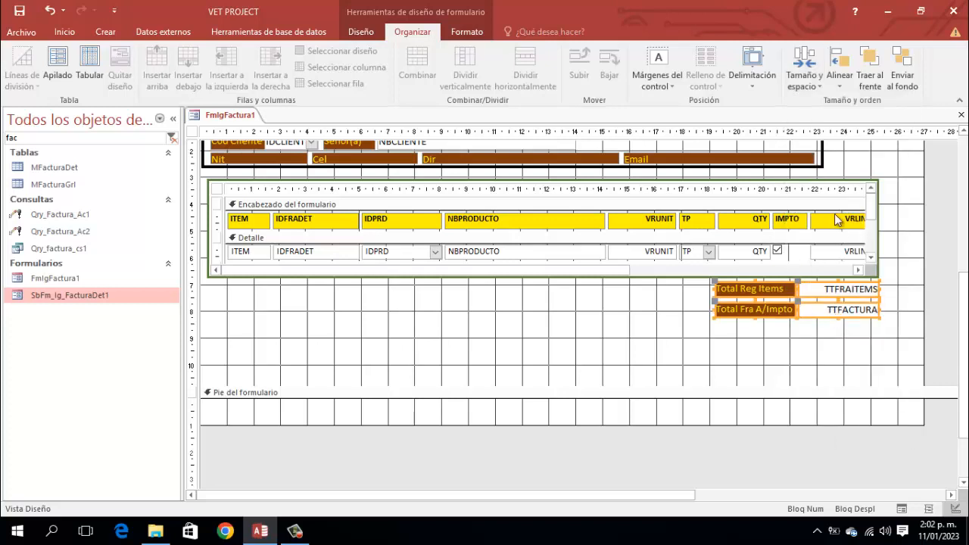
{"action": "left_click", "coordinate": [804, 67]}
{"action": "left_click", "coordinate": [850, 321]}
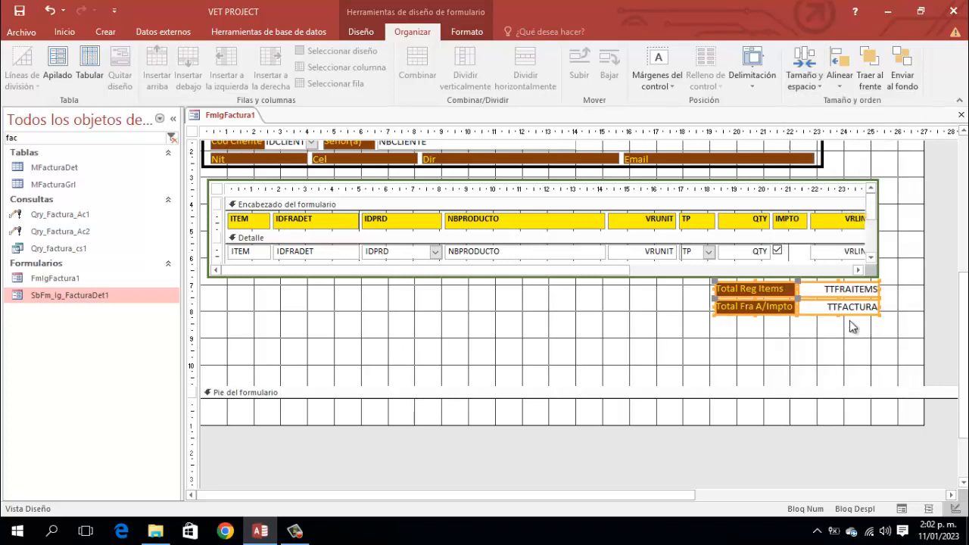
{"action": "left_click", "coordinate": [807, 354]}
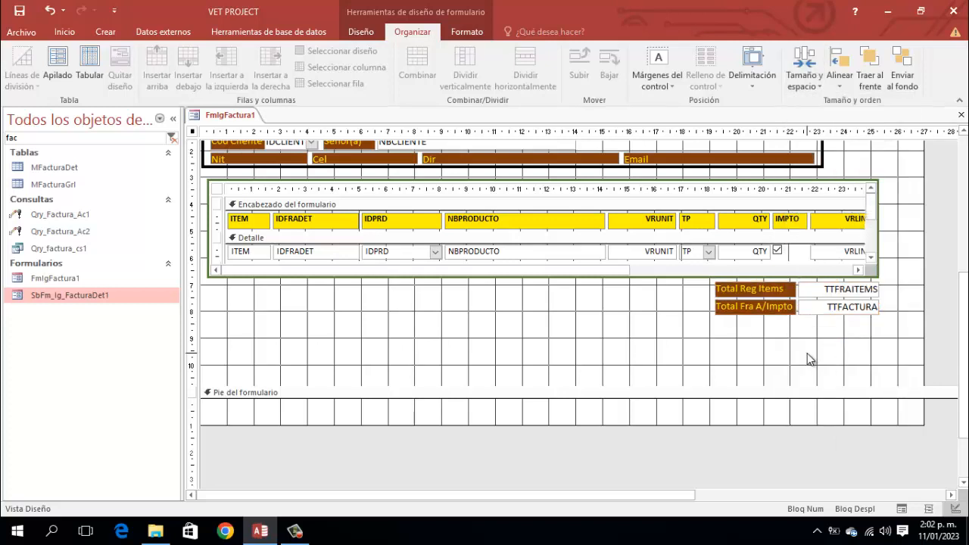
Step: Save the FmIgFactura1 form with the rearranged total fields
{"action": "left_click", "coordinate": [827, 289]}
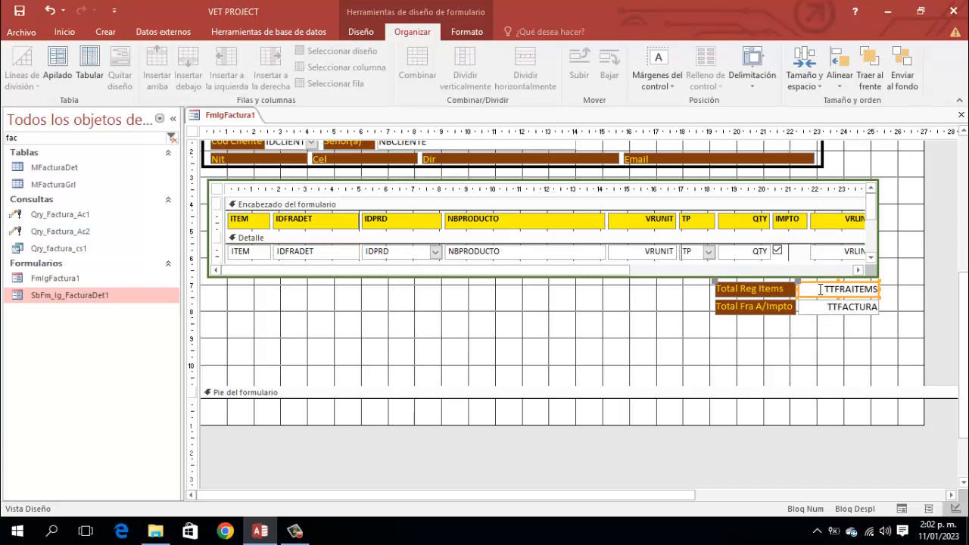
{"action": "left_click", "coordinate": [863, 306]}
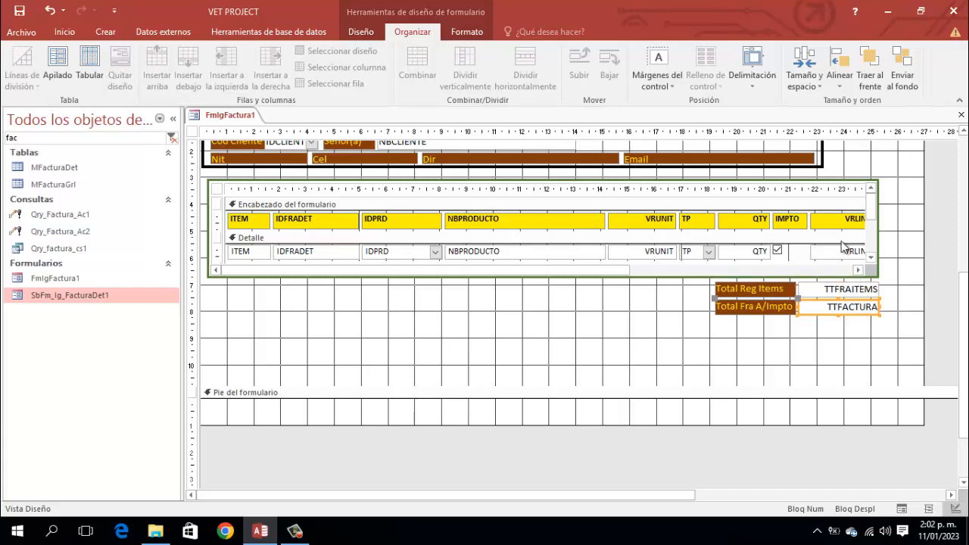
{"action": "left_click", "coordinate": [360, 33]}
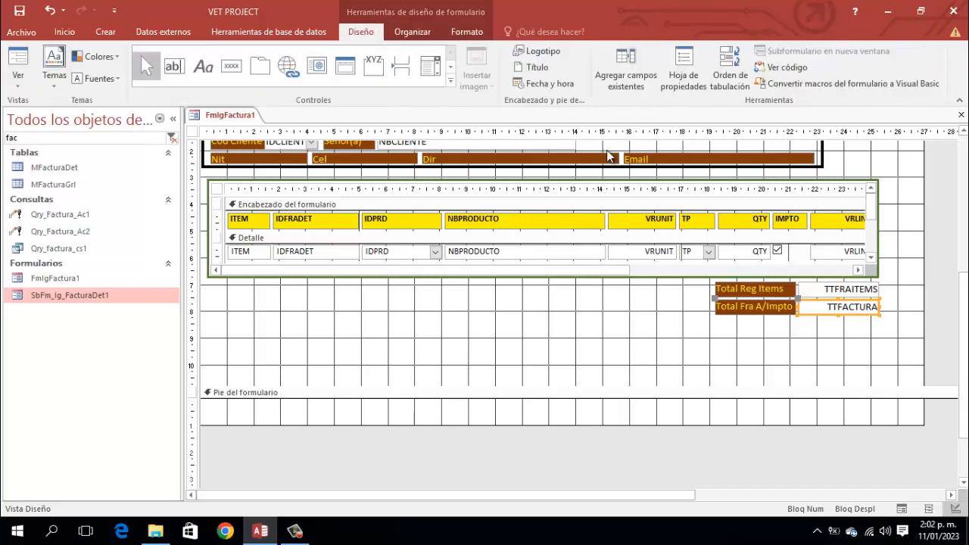
{"action": "left_click", "coordinate": [858, 291]}
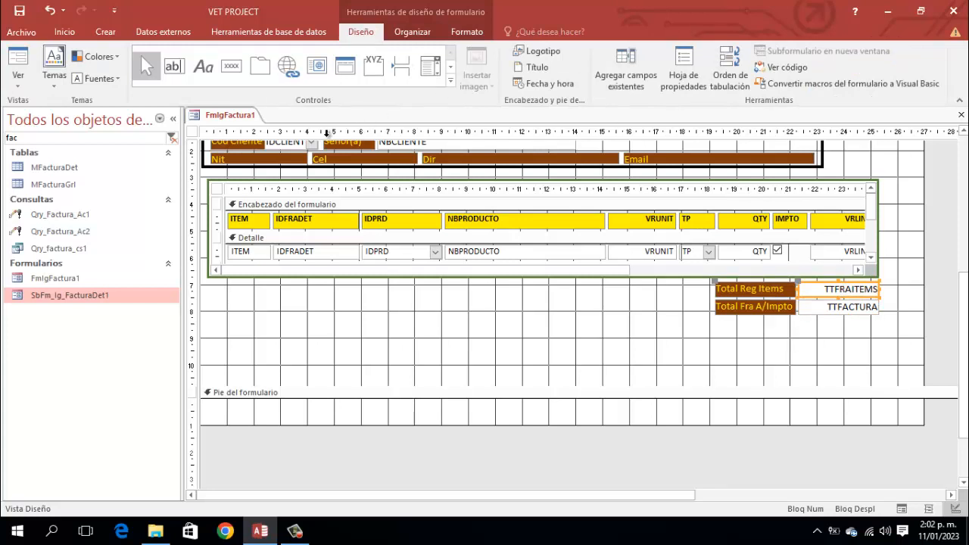
{"action": "right_click", "coordinate": [239, 115]}
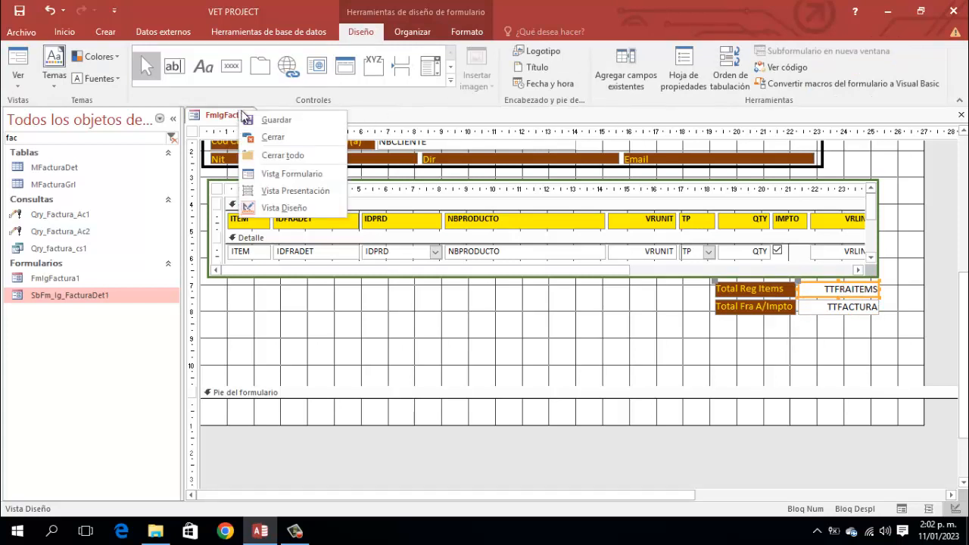
{"action": "left_click", "coordinate": [261, 120]}
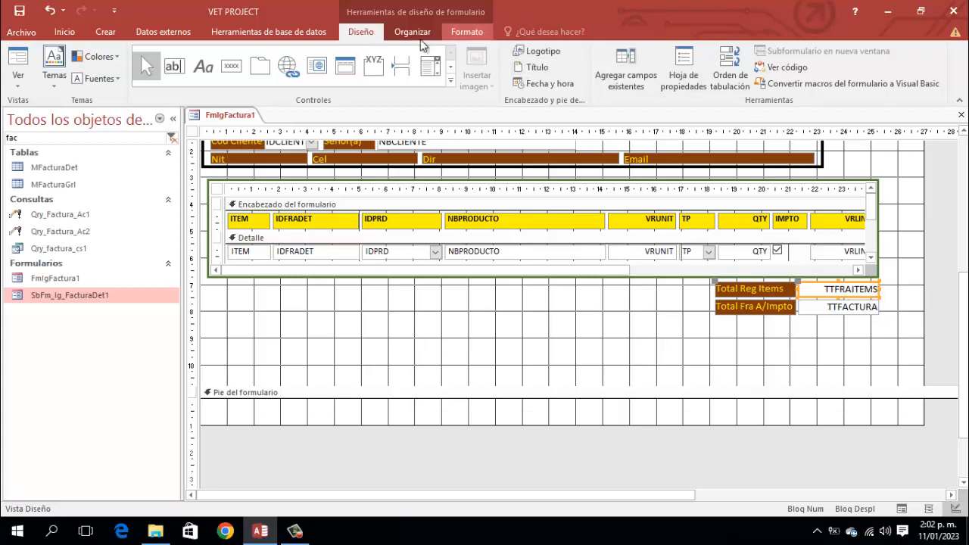
Step: Examine the control source of the TTFRAITEMS text box in its property sheet
{"action": "left_click", "coordinate": [690, 74]}
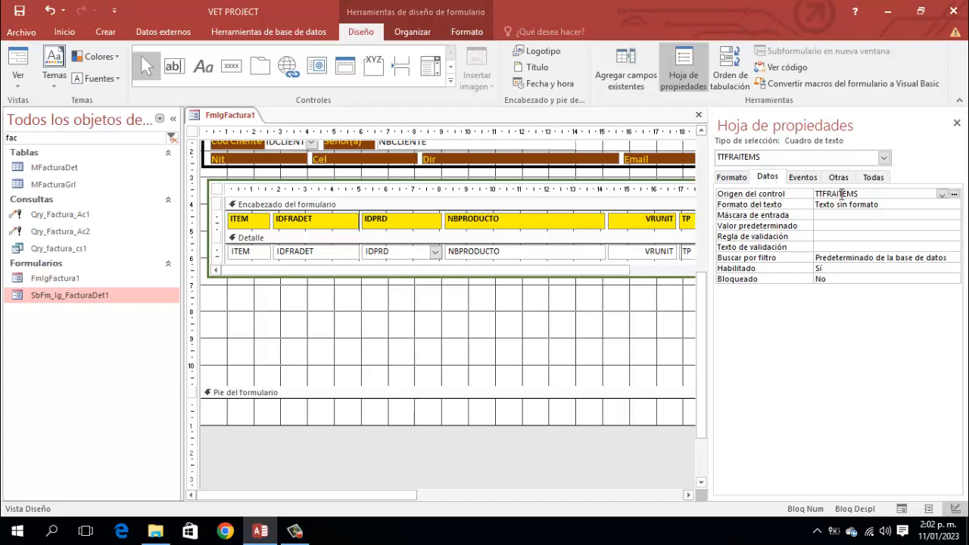
{"action": "left_click", "coordinate": [869, 194]}
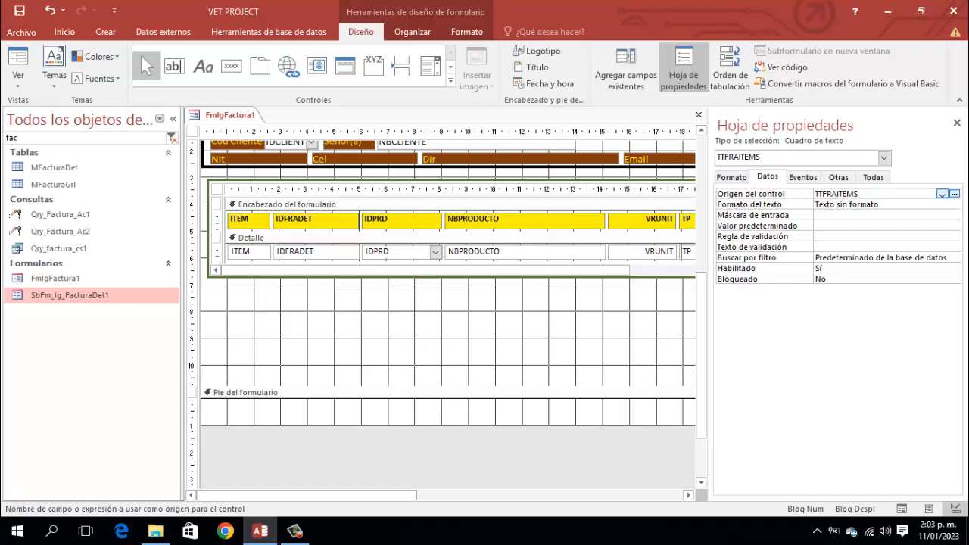
{"action": "left_click", "coordinate": [958, 122]}
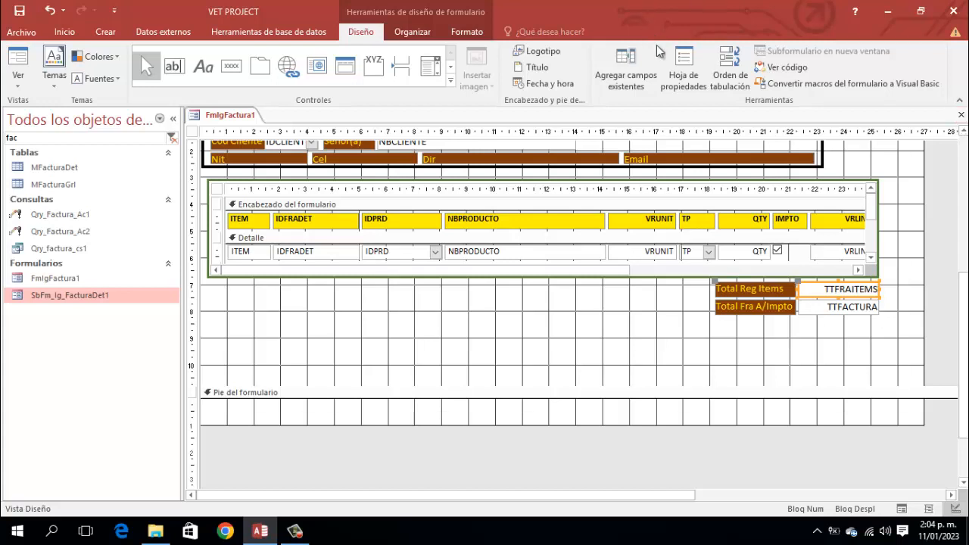
{"action": "left_click", "coordinate": [685, 75]}
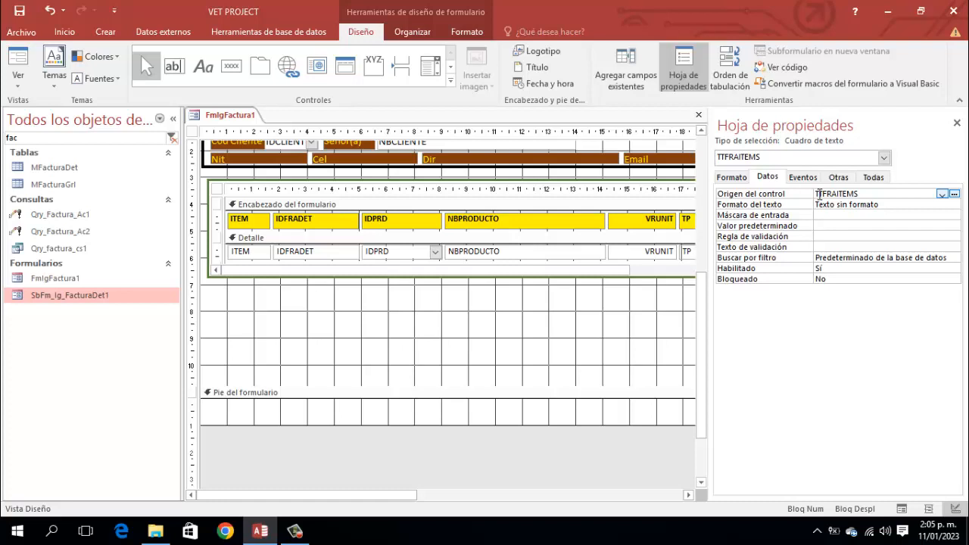
{"action": "left_click", "coordinate": [957, 123]}
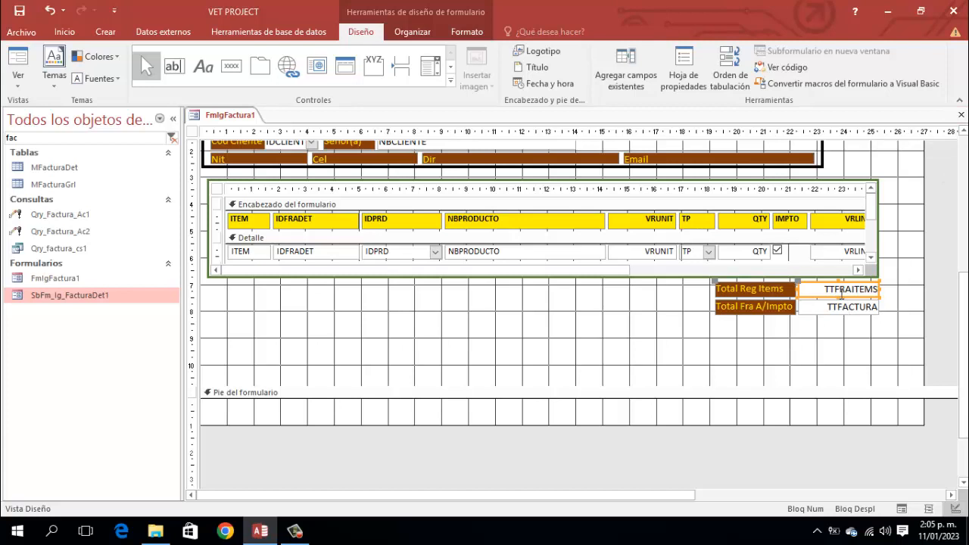
{"action": "left_click", "coordinate": [855, 339]}
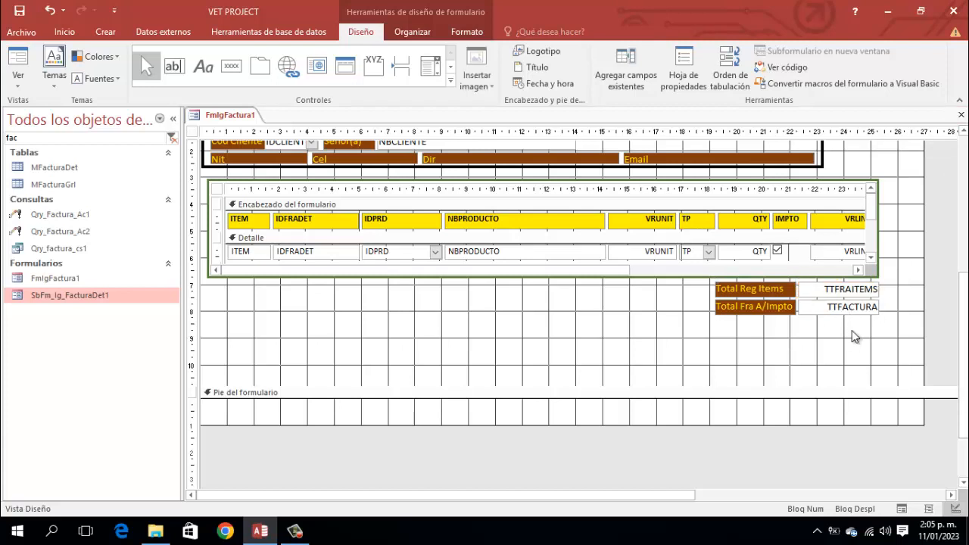
{"action": "left_click", "coordinate": [848, 291]}
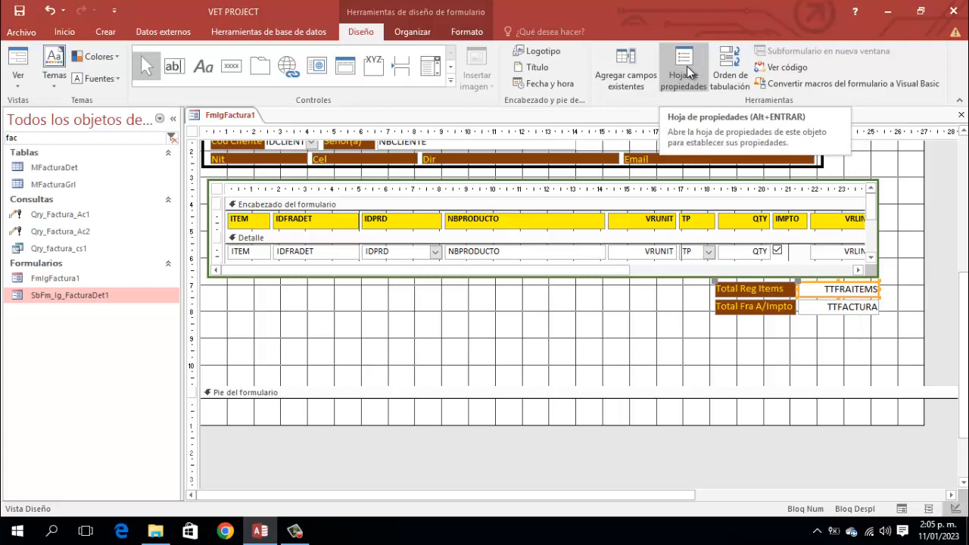
{"action": "left_click", "coordinate": [871, 343]}
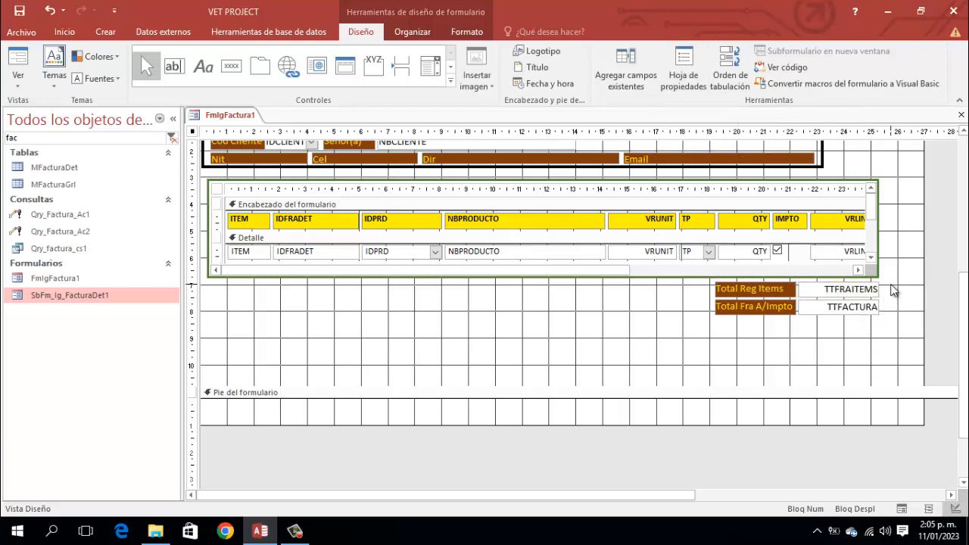
Step: Move both total labels and text boxes directly under the subform's left end
{"action": "mouse_move", "coordinate": [891, 286]}
{"action": "left_mouse_down"}
{"action": "mouse_move", "coordinate": [887, 300]}
{"action": "mouse_move", "coordinate": [801, 312]}
{"action": "mouse_move", "coordinate": [282, 347]}
{"action": "mouse_move", "coordinate": [243, 360]}
{"action": "left_mouse_up"}
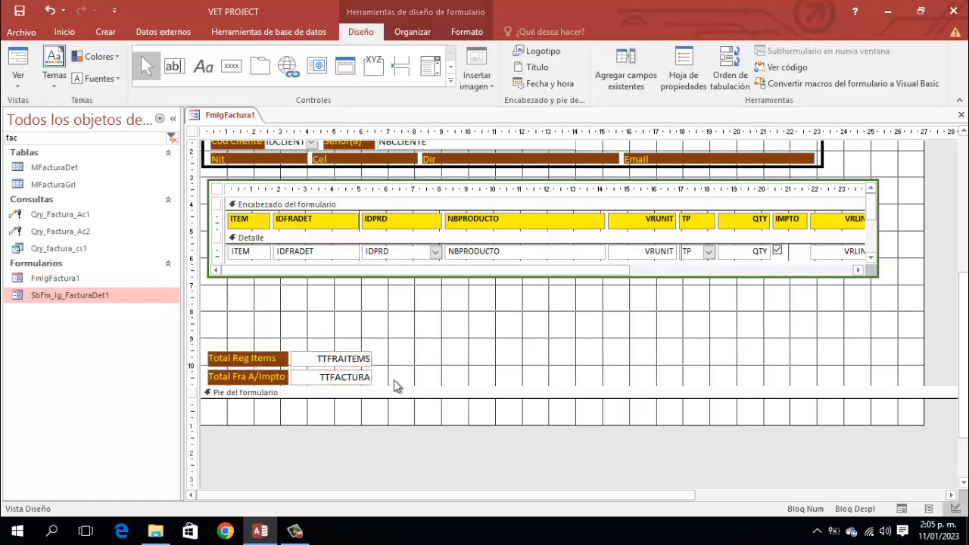
{"action": "left_click_drag", "start_coordinate": [394, 386], "coordinate": [255, 320]}
{"action": "left_click_drag", "start_coordinate": [250, 295], "coordinate": [249, 287]}
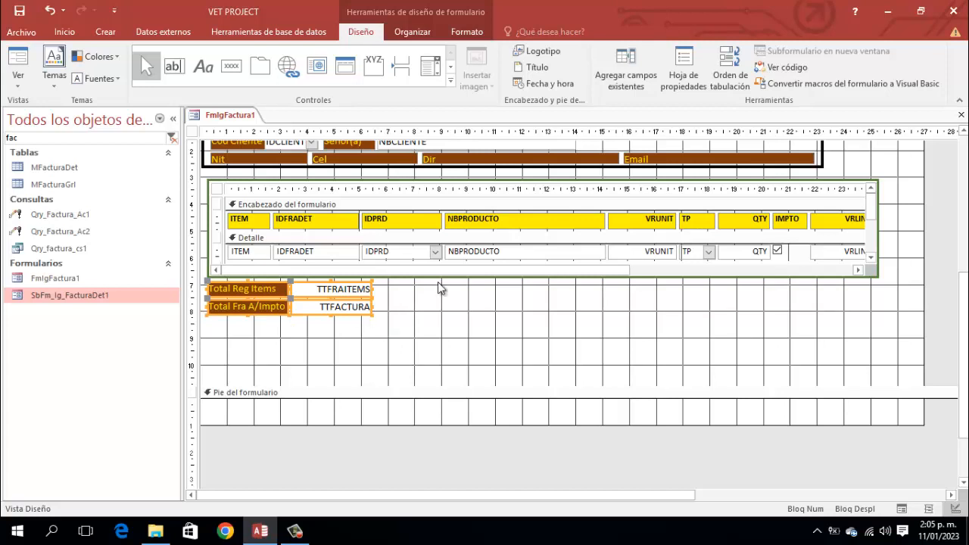
Step: Set the Visible property to No for the selected TTFRAITEMS and TTFACTURA text boxes and their labels
{"action": "left_click", "coordinate": [690, 60]}
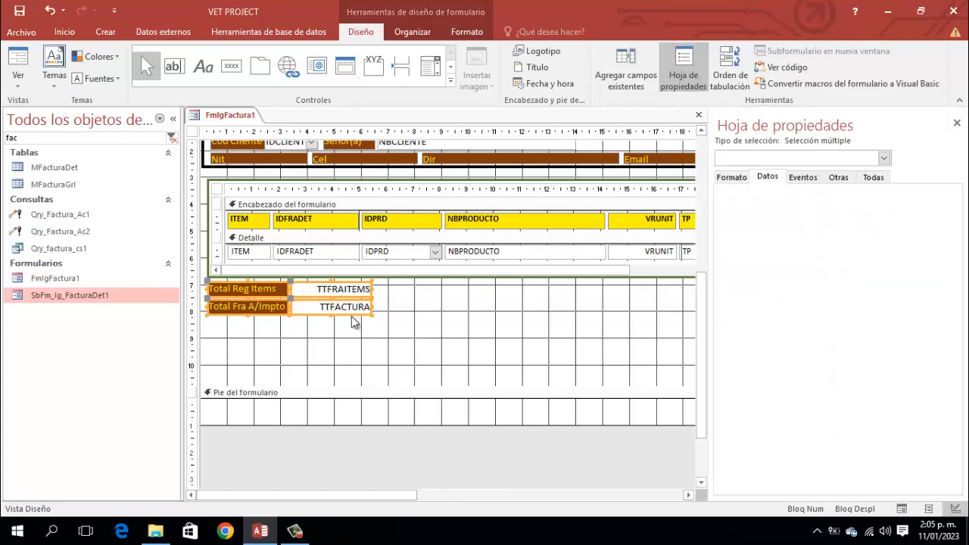
{"action": "left_click", "coordinate": [732, 178]}
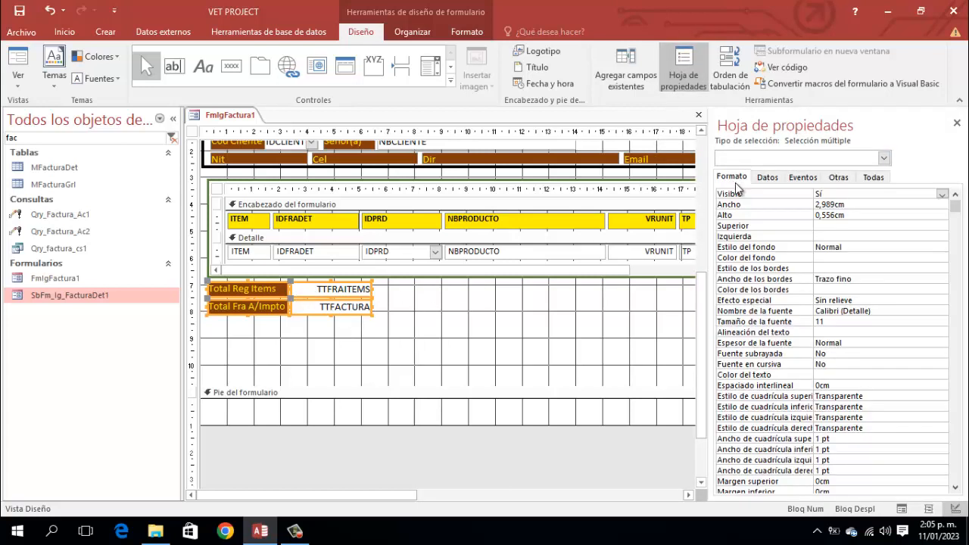
{"action": "left_click", "coordinate": [875, 195]}
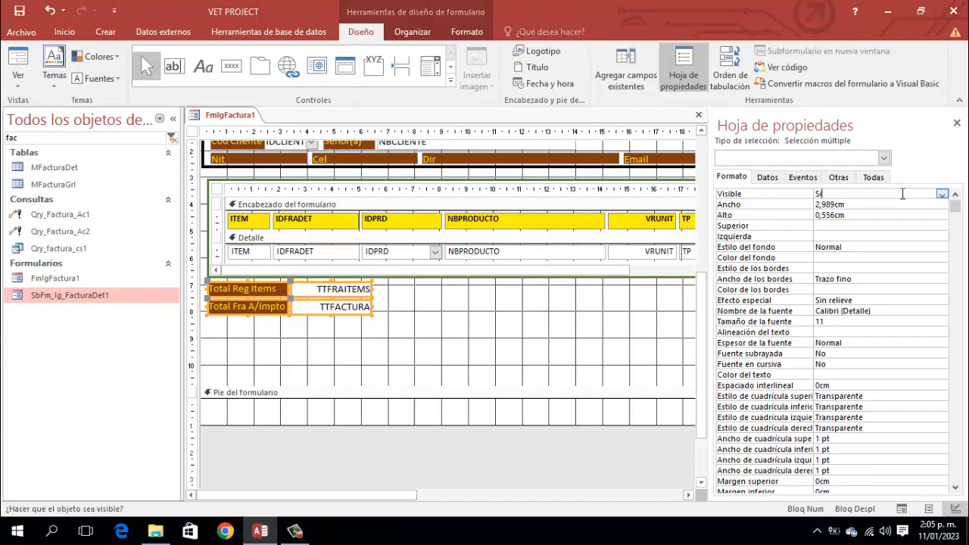
{"action": "left_click", "coordinate": [943, 196]}
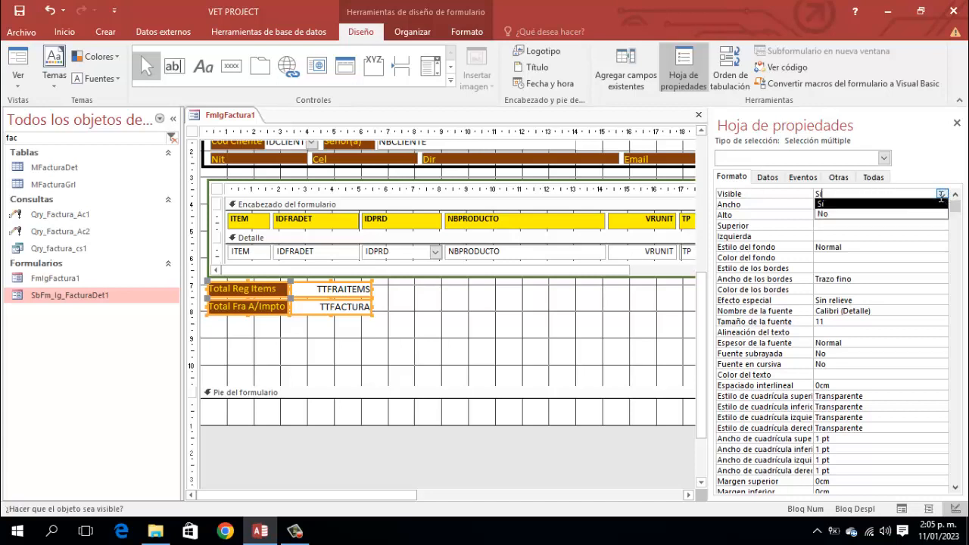
{"action": "left_click", "coordinate": [885, 216]}
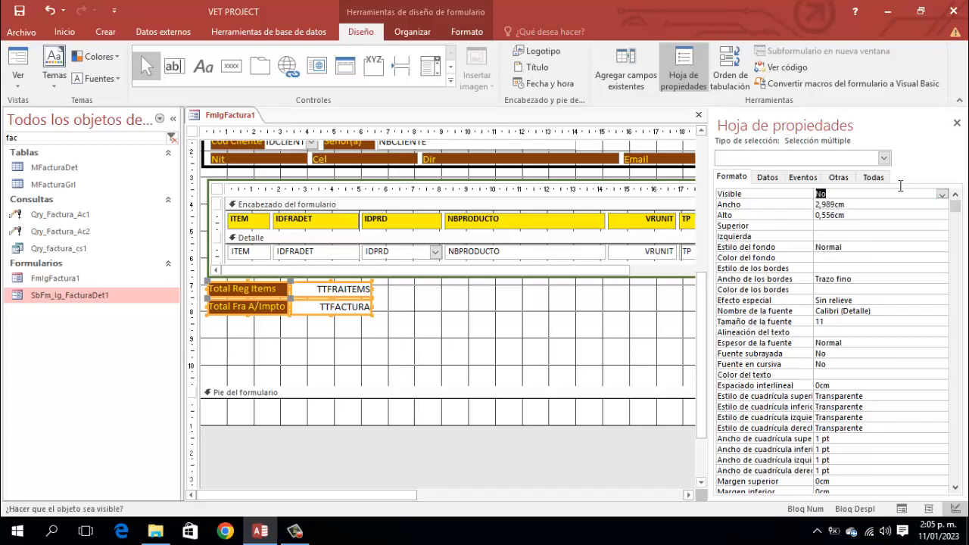
{"action": "left_click", "coordinate": [957, 123]}
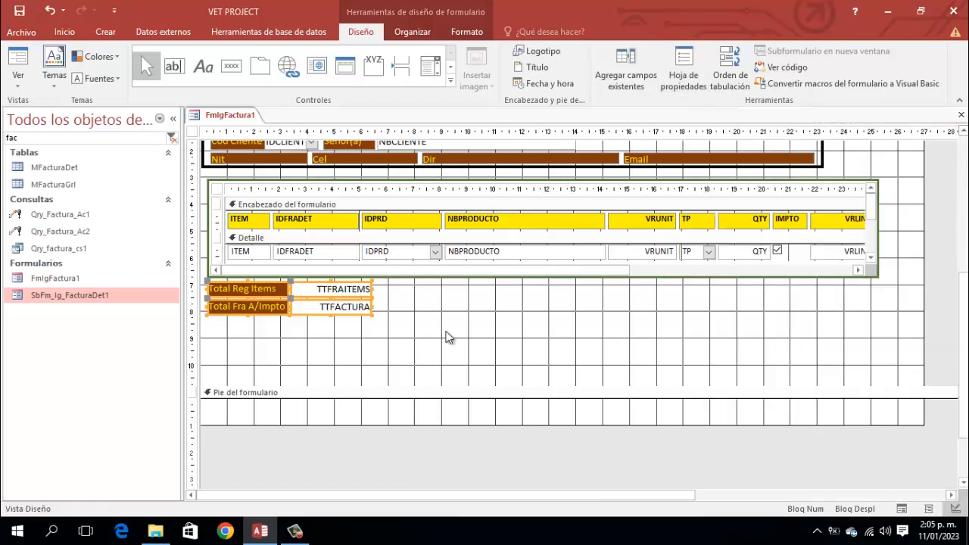
{"action": "left_click", "coordinate": [393, 307]}
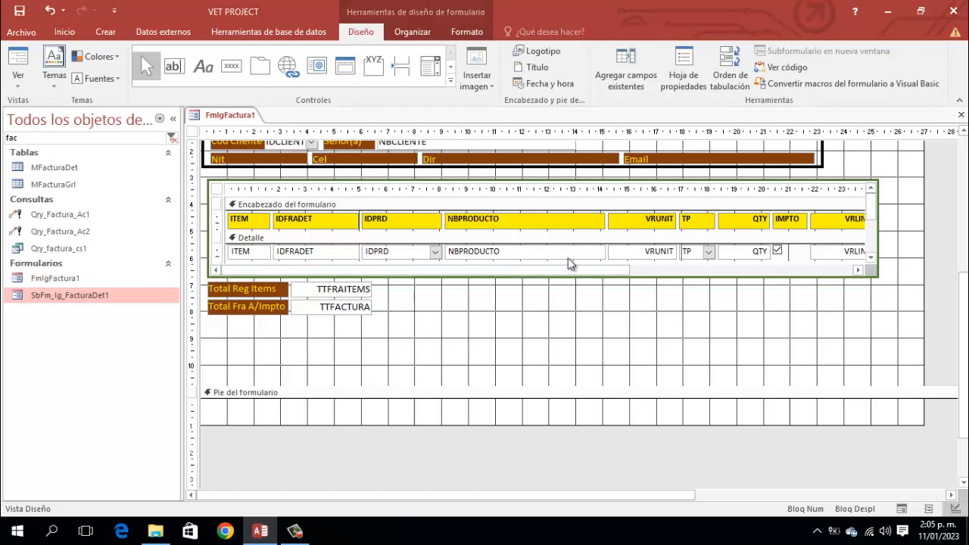
Step: Add two unbound text boxes below the subform, beside the existing totals, and arrange them with their labels in a stacked layout
{"action": "left_click", "coordinate": [182, 68]}
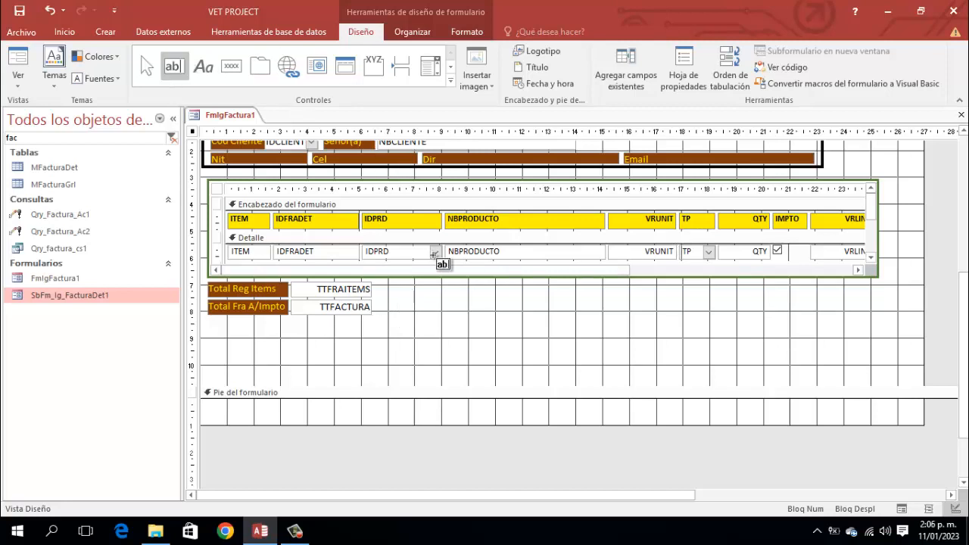
{"action": "left_click", "coordinate": [493, 298]}
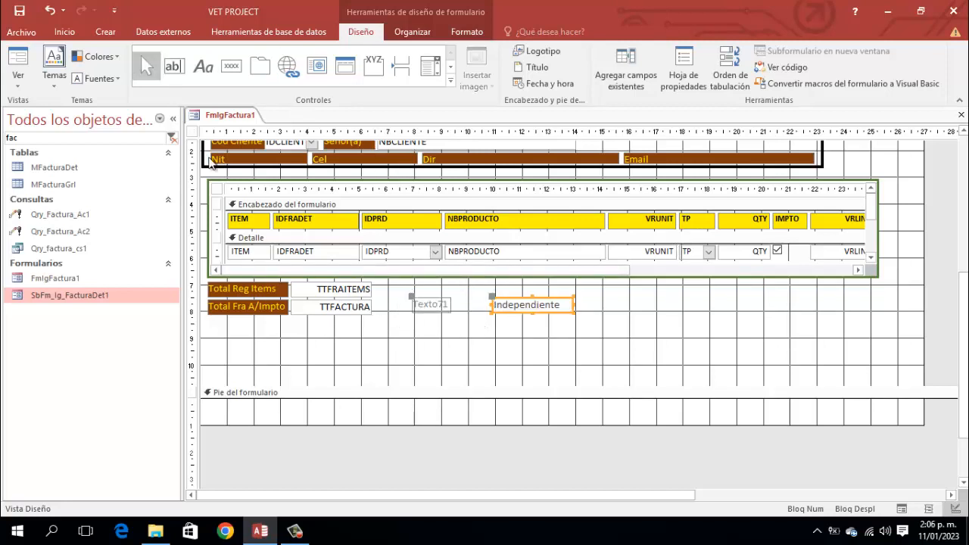
{"action": "left_click", "coordinate": [174, 65]}
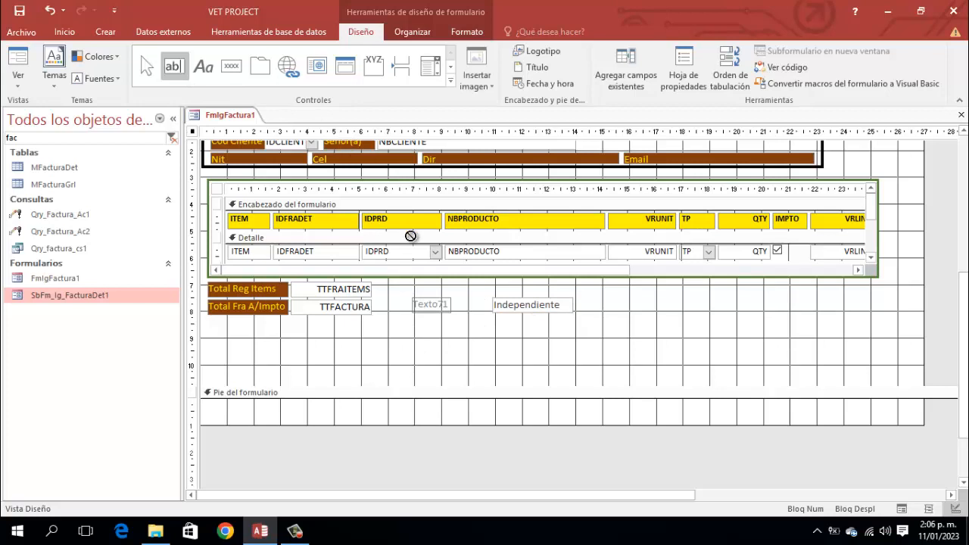
{"action": "left_click", "coordinate": [477, 321]}
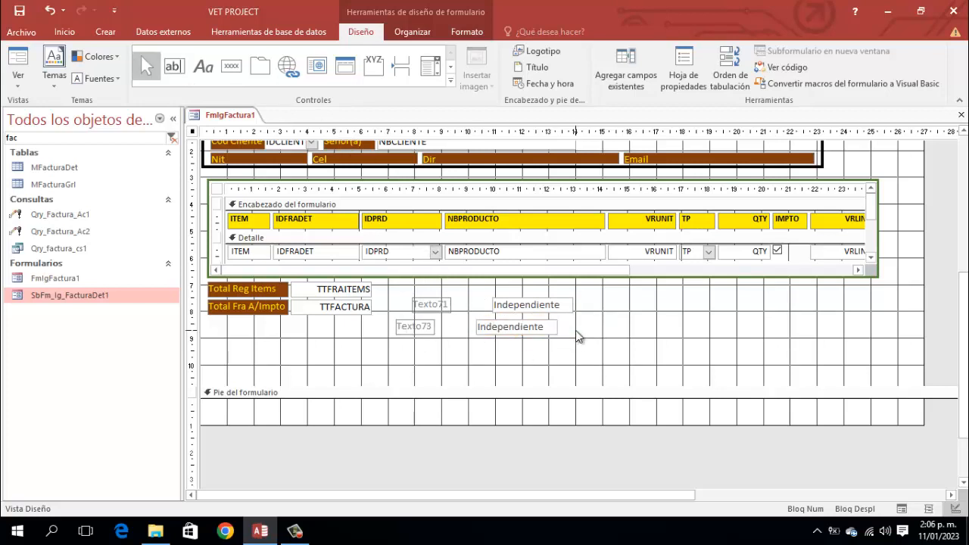
{"action": "left_click_drag", "start_coordinate": [577, 338], "coordinate": [409, 300]}
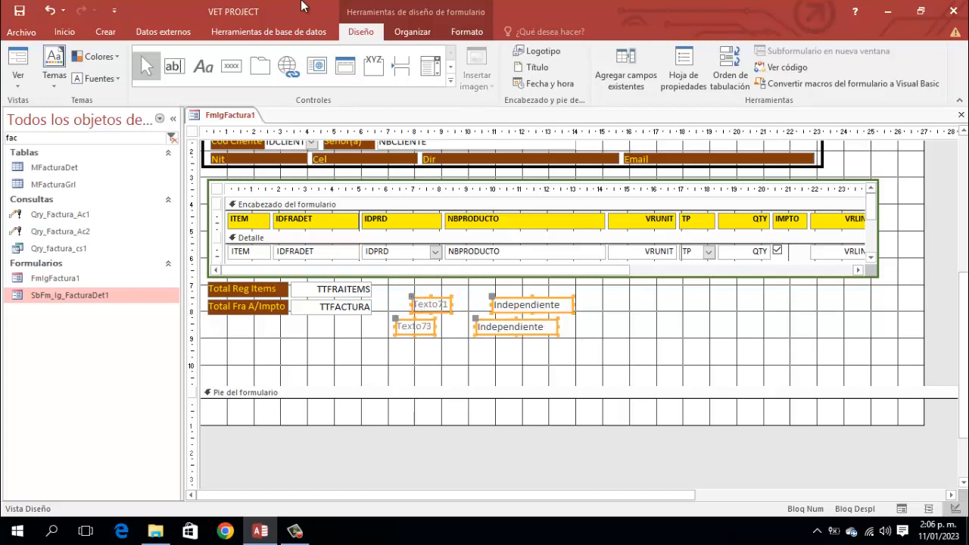
{"action": "left_click", "coordinate": [413, 33]}
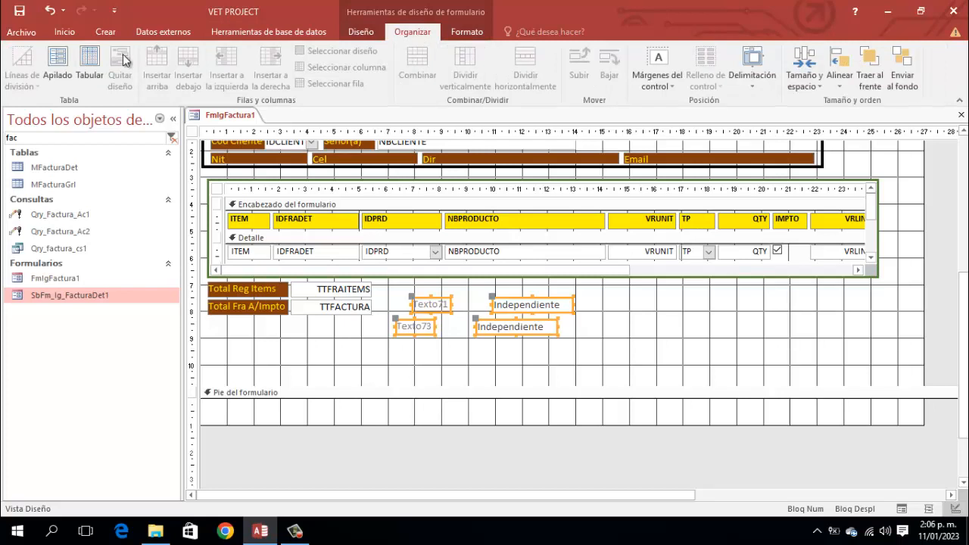
{"action": "left_click", "coordinate": [57, 64]}
Step: Caption the labels of the two new text boxes "Total Reg Items Fra" and "Total Fra A/Impto"
{"action": "left_click", "coordinate": [428, 306]}
{"action": "type", "text": "Tota"}
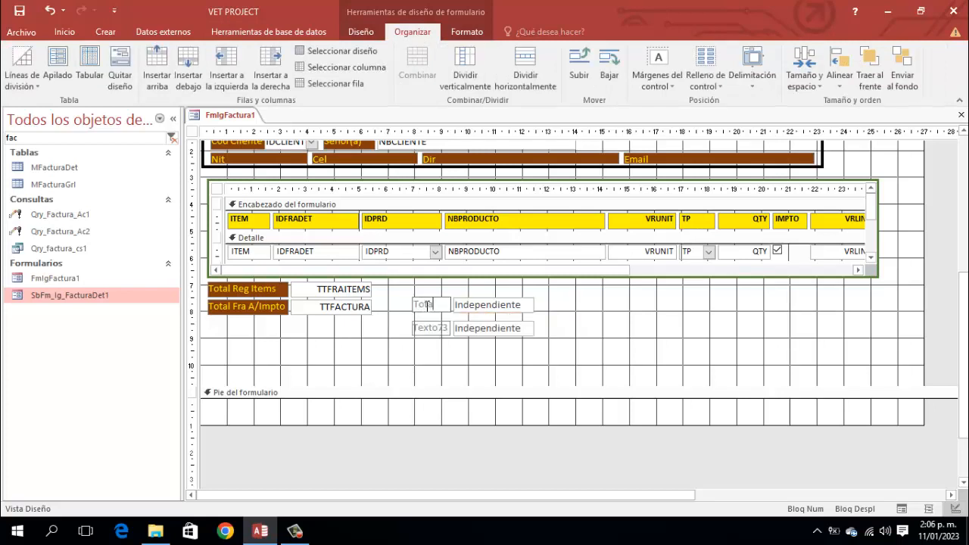
{"action": "type", "text": "l Reg Items Fra"}
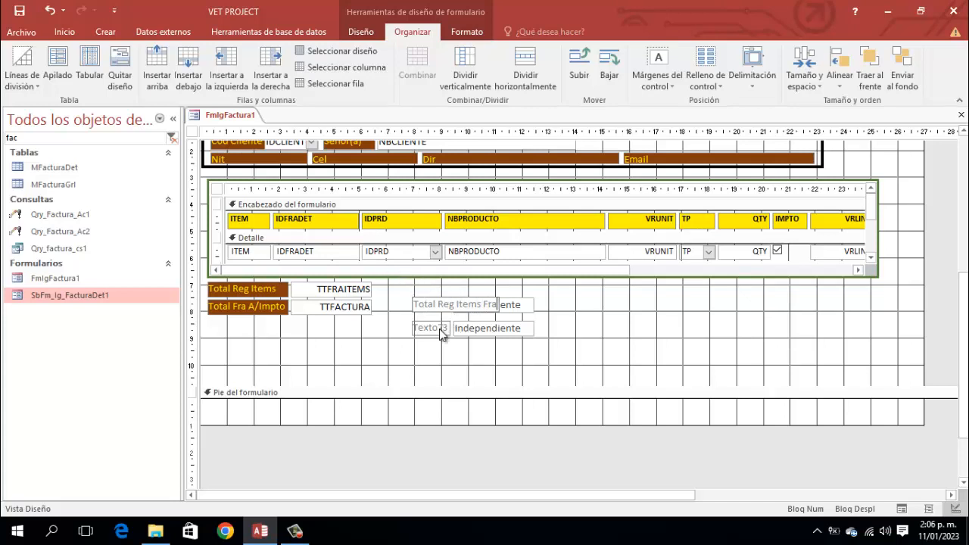
{"action": "left_click", "coordinate": [438, 328]}
{"action": "double_click", "coordinate": [430, 328]}
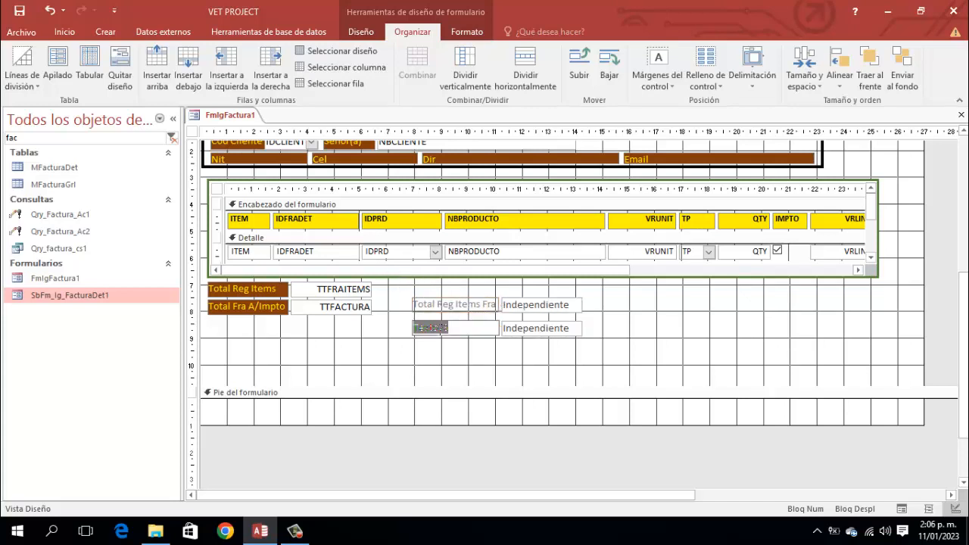
{"action": "type", "text": "Total Tr"}
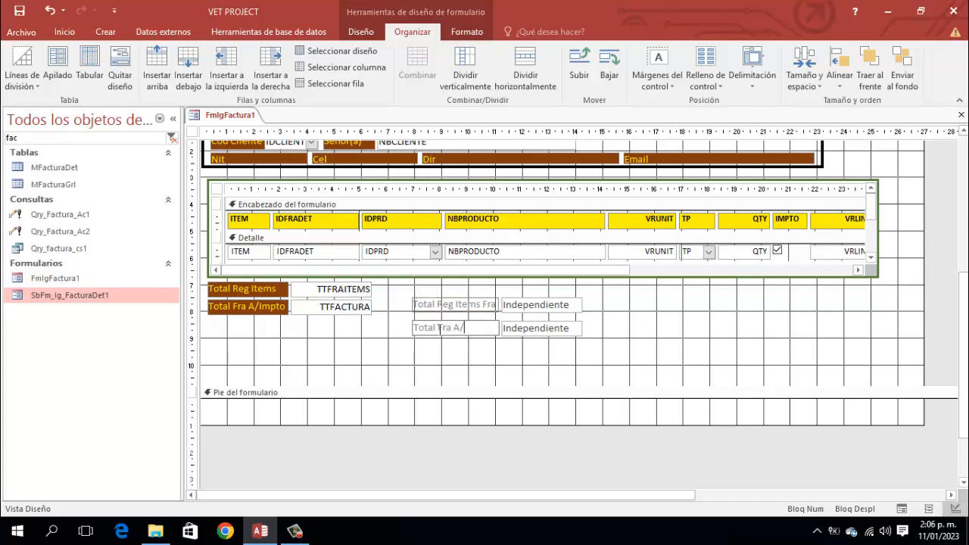
{"action": "type", "text": "a A/Impto"}
{"action": "left_click", "coordinate": [601, 321]}
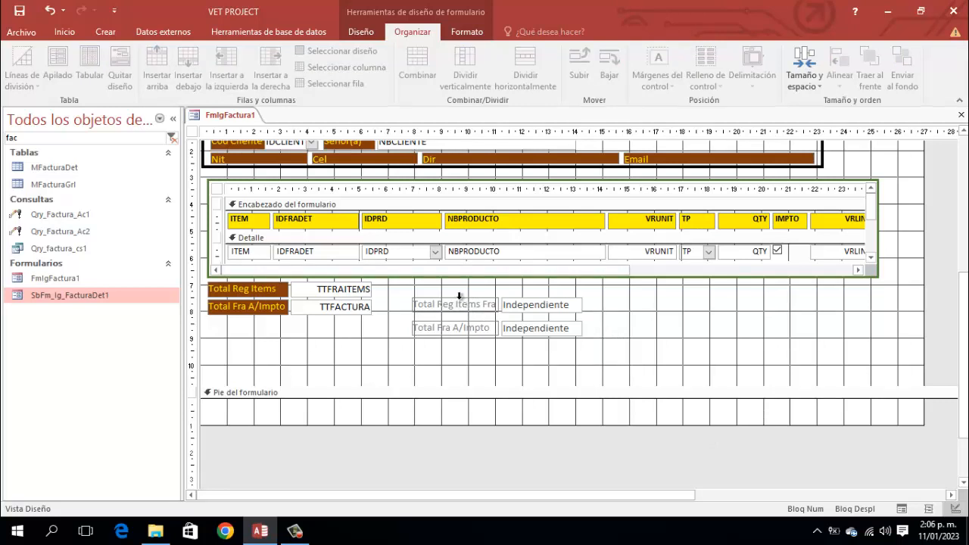
Step: Give the two new total labels a brown background and yellow font color
{"action": "left_click", "coordinate": [459, 297]}
{"action": "left_click", "coordinate": [470, 31]}
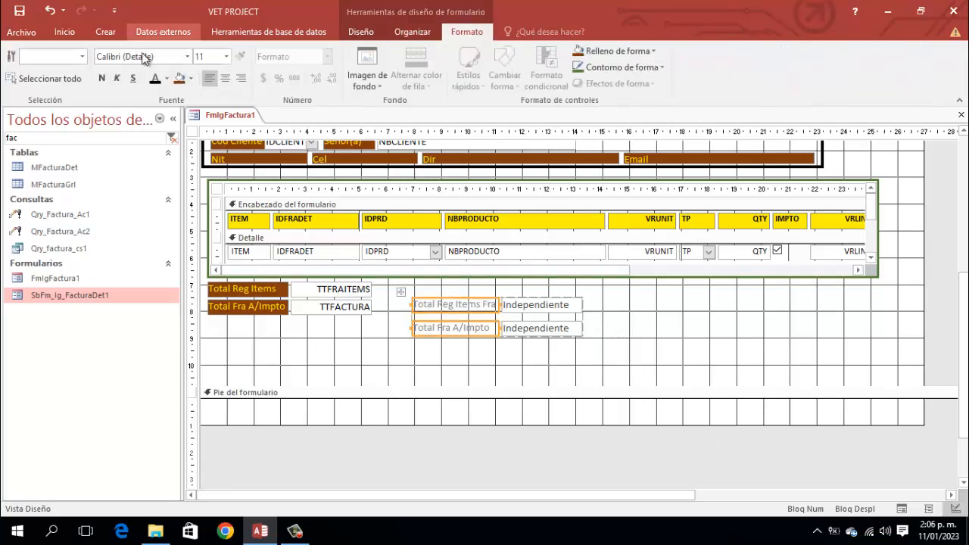
{"action": "left_click", "coordinate": [179, 83]}
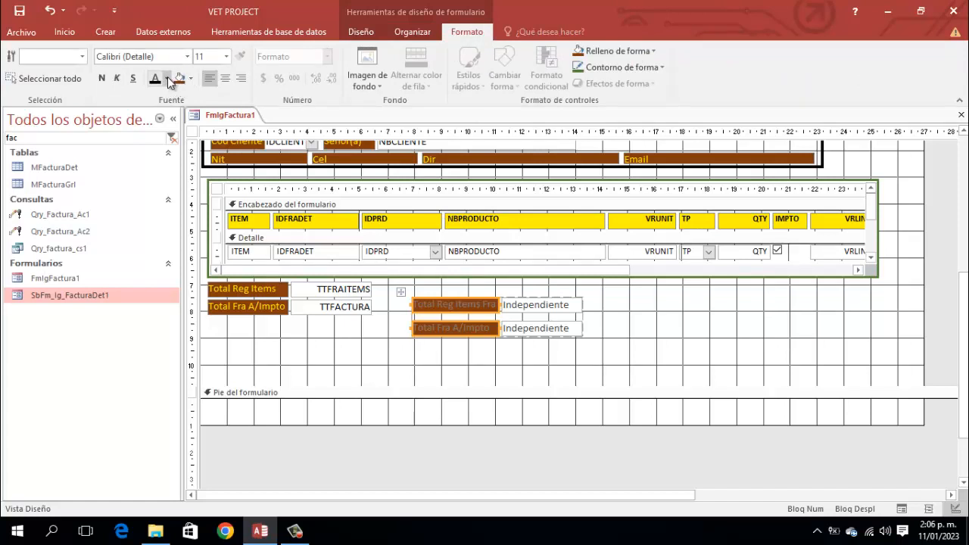
{"action": "left_click", "coordinate": [168, 79]}
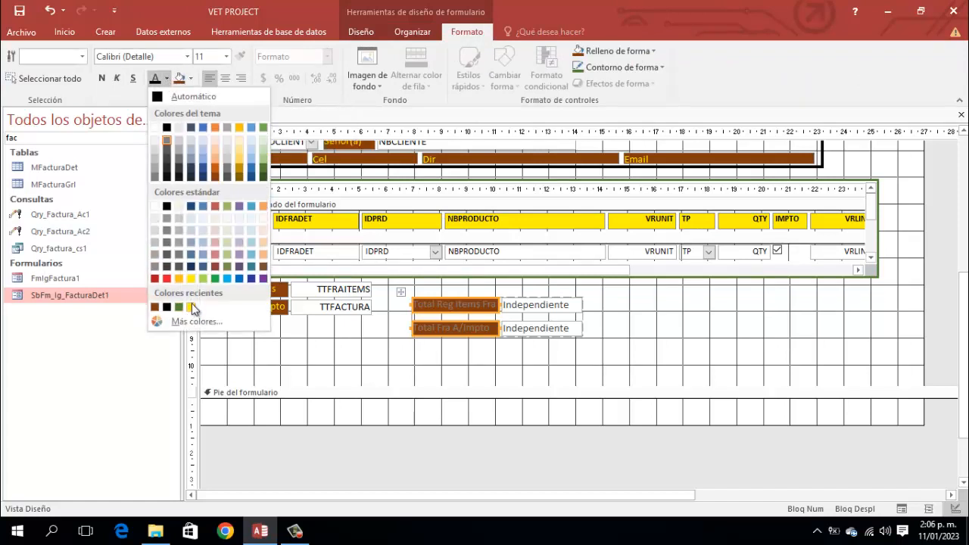
{"action": "left_click", "coordinate": [192, 306]}
Step: Set the font color of the two unbound text boxes to black
{"action": "left_click", "coordinate": [539, 296]}
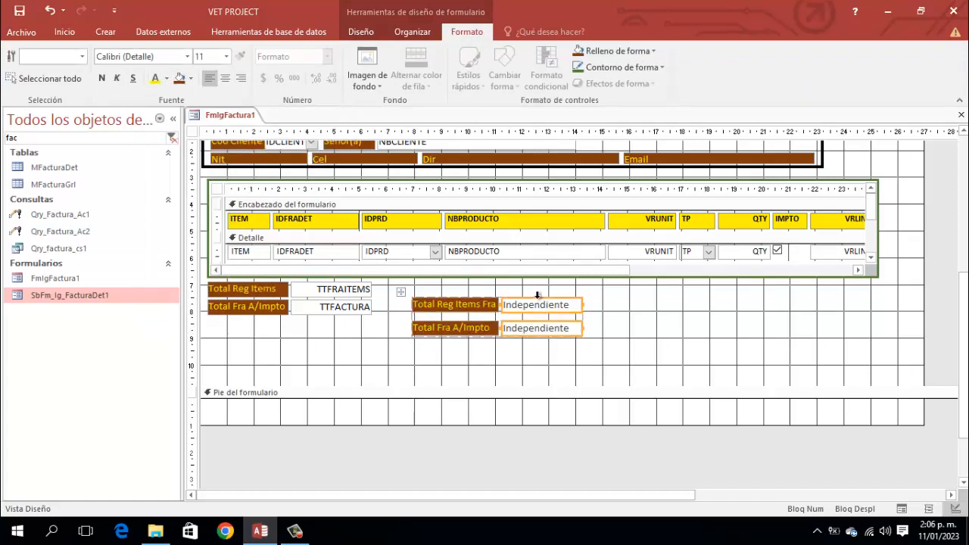
{"action": "left_click", "coordinate": [167, 79]}
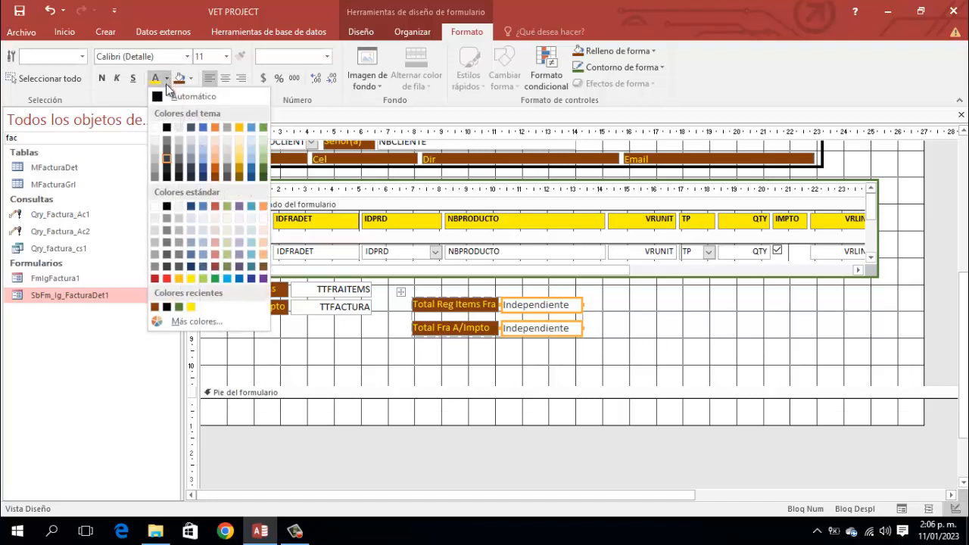
{"action": "left_click", "coordinate": [167, 129]}
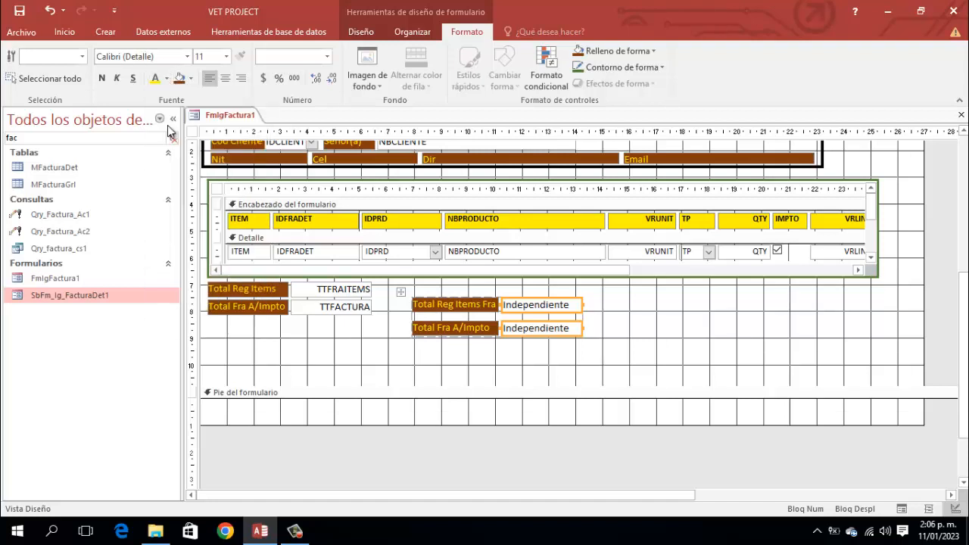
{"action": "left_click", "coordinate": [605, 332]}
Step: Remove the stacked layout from the two new labels and their unbound text boxes
{"action": "left_click_drag", "start_coordinate": [597, 308], "coordinate": [463, 303]}
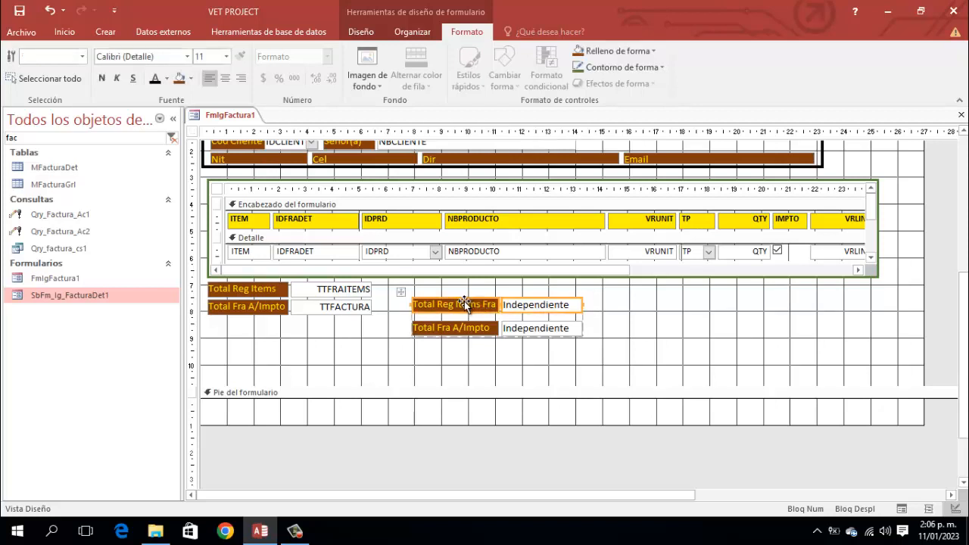
{"action": "left_click", "coordinate": [633, 357]}
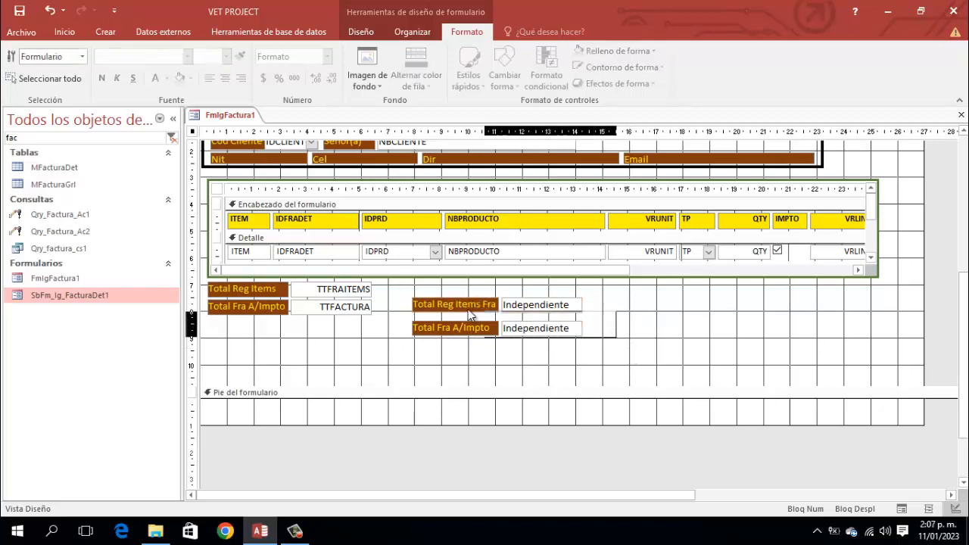
{"action": "left_click", "coordinate": [437, 298]}
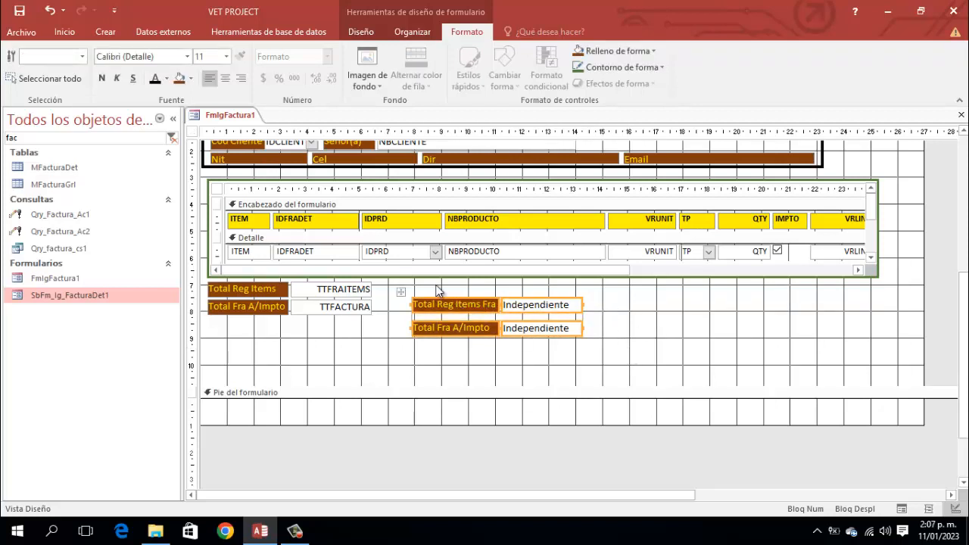
{"action": "left_click", "coordinate": [414, 33]}
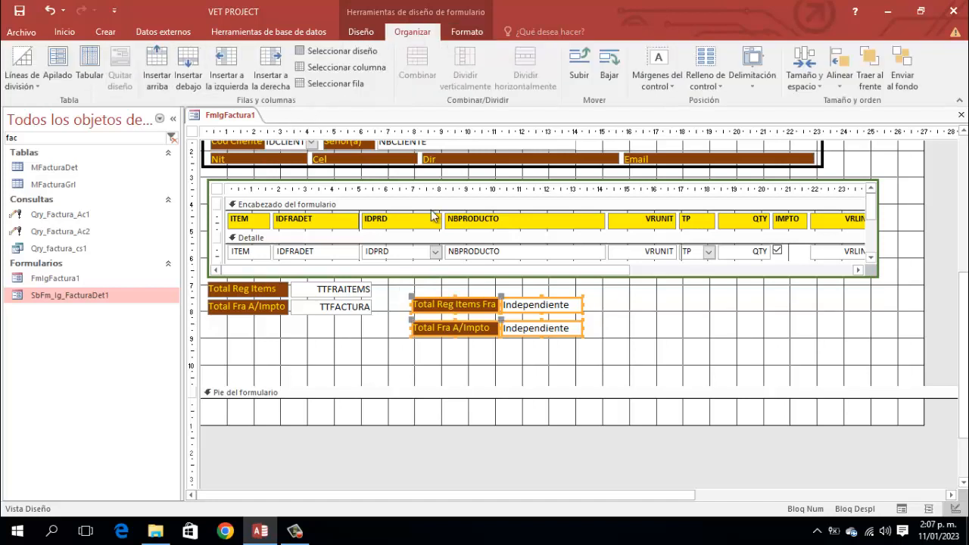
{"action": "left_click", "coordinate": [612, 331]}
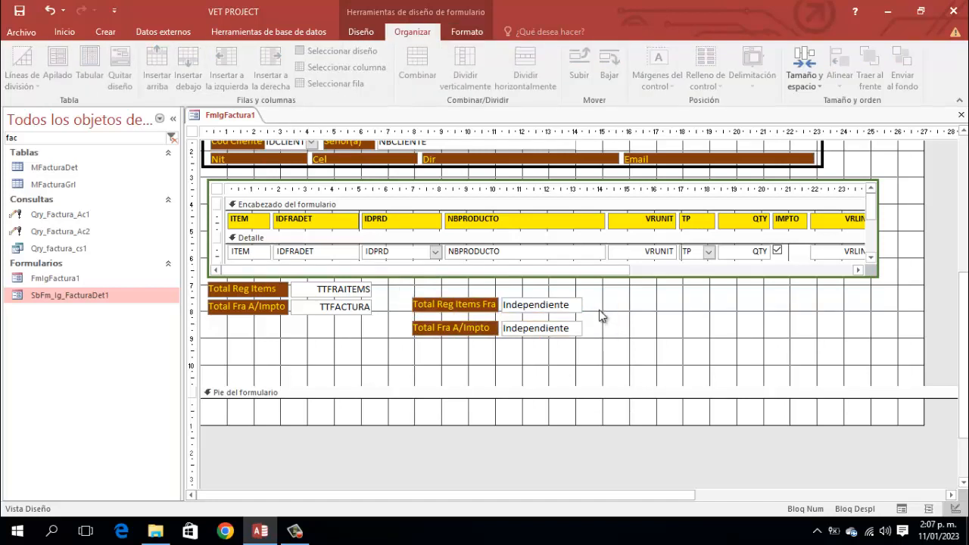
Step: Move the Total Reg Items Fra pair directly under the subform beside TTFRAITEMS, and the Total Fra A/Impto pair under the subform's right end
{"action": "left_click_drag", "start_coordinate": [600, 311], "coordinate": [449, 291]}
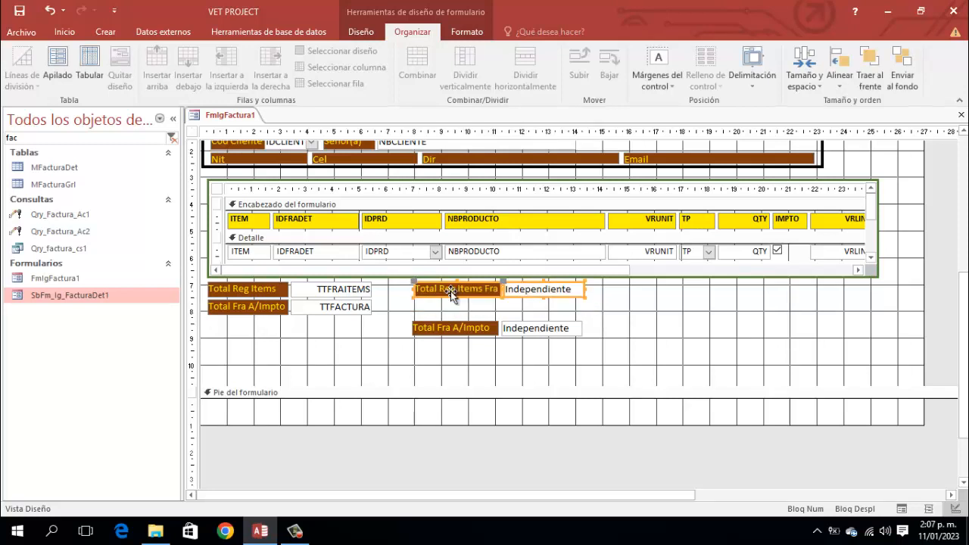
{"action": "left_click", "coordinate": [495, 376]}
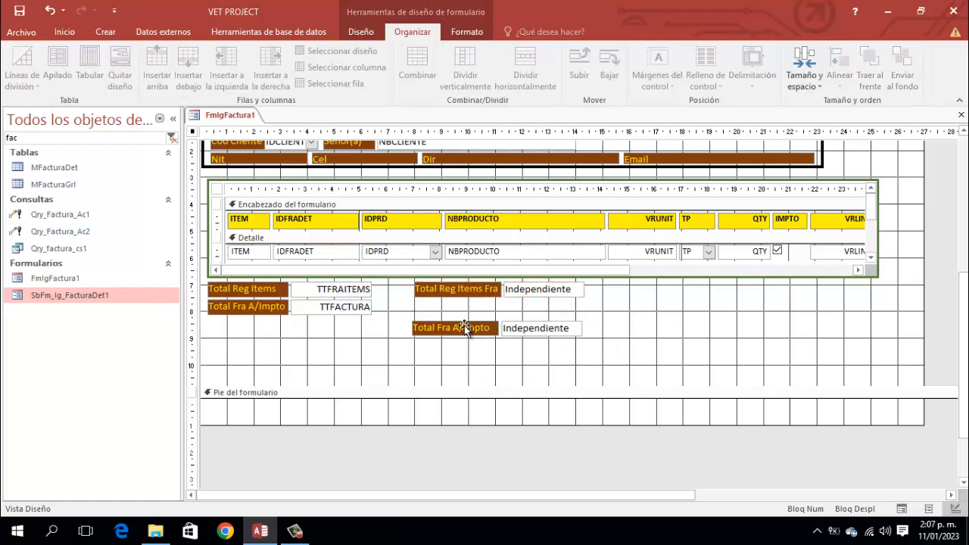
{"action": "left_click_drag", "start_coordinate": [465, 331], "coordinate": [759, 293]}
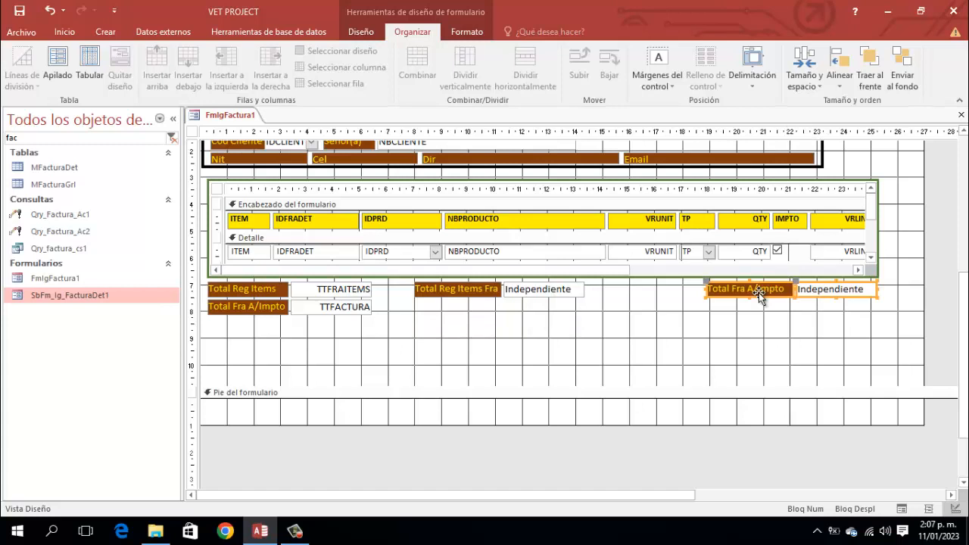
Step: Right-align the text in the two unbound text boxes for Total Reg Items Fra and Total Fra A/Impto
{"action": "left_click", "coordinate": [534, 293]}
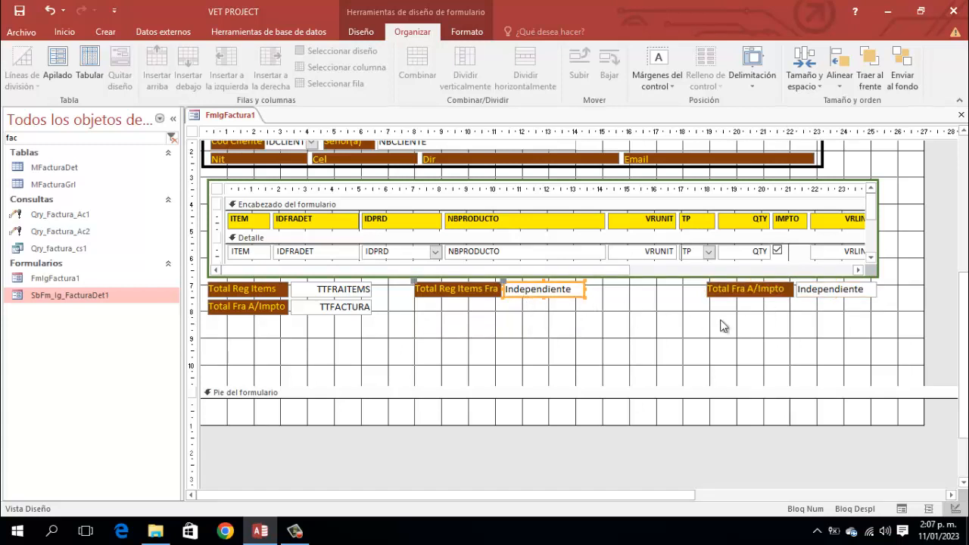
{"action": "left_click", "coordinate": [838, 289], "text": "shift"}
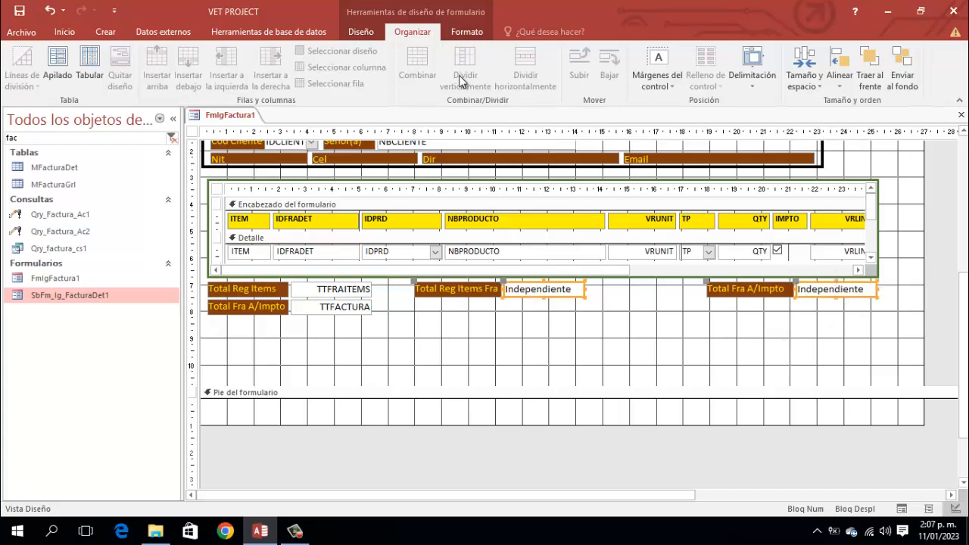
{"action": "left_click", "coordinate": [470, 32]}
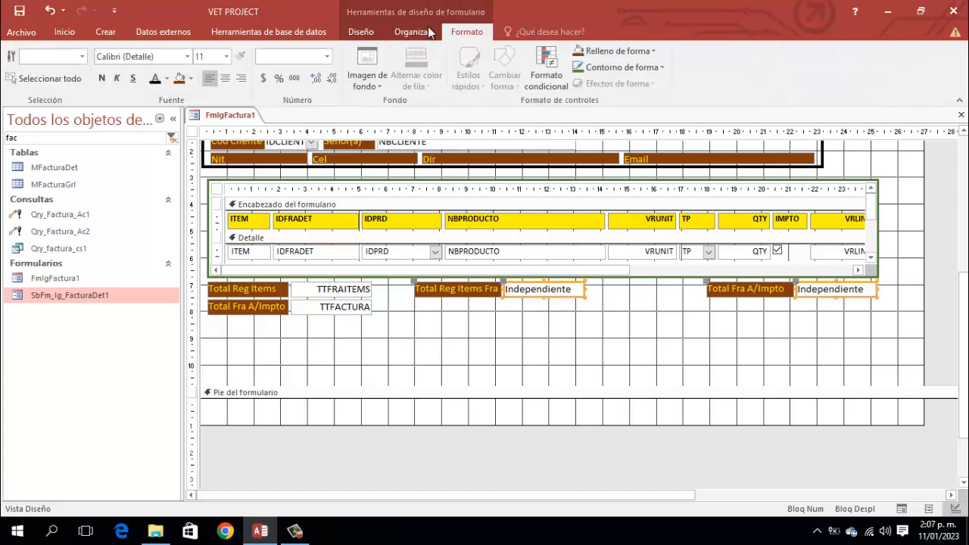
{"action": "left_click", "coordinate": [241, 78]}
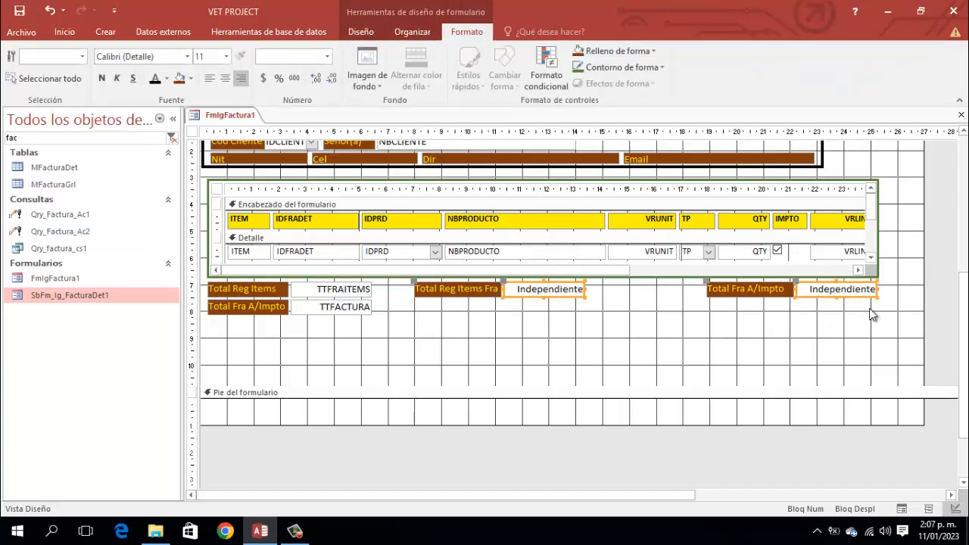
{"action": "left_click", "coordinate": [810, 333]}
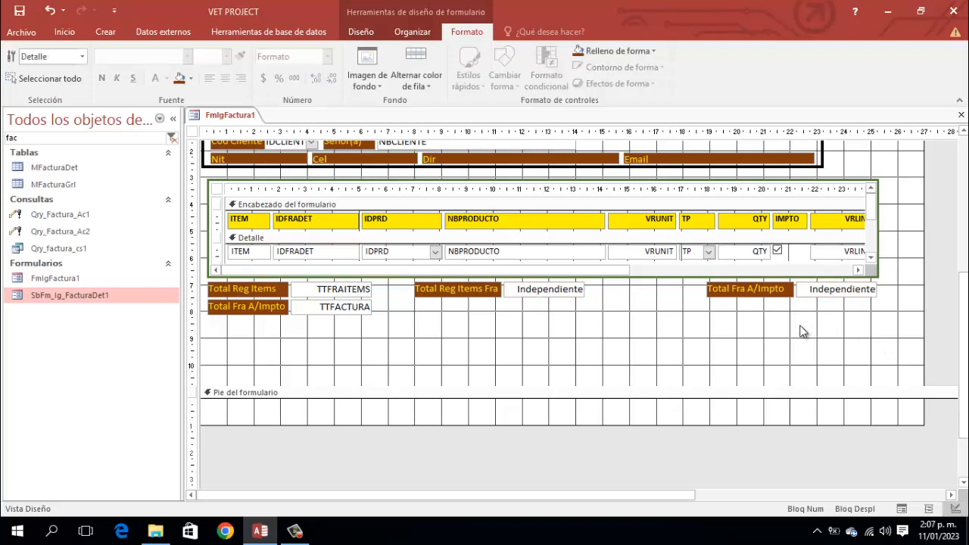
Step: Name the unbound text box beside the Total Reg Items Fra label F1ttitemsfra
{"action": "left_click", "coordinate": [557, 293]}
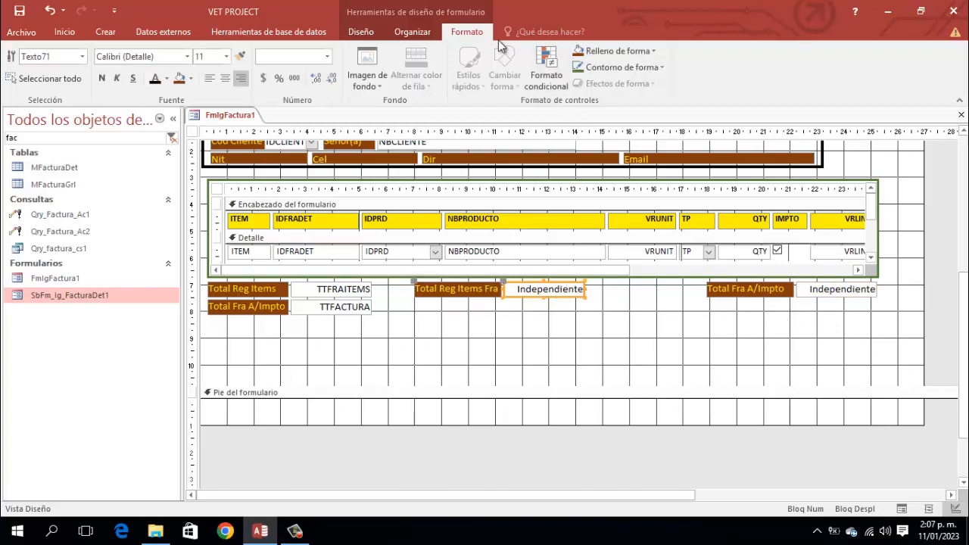
{"action": "left_click", "coordinate": [362, 31]}
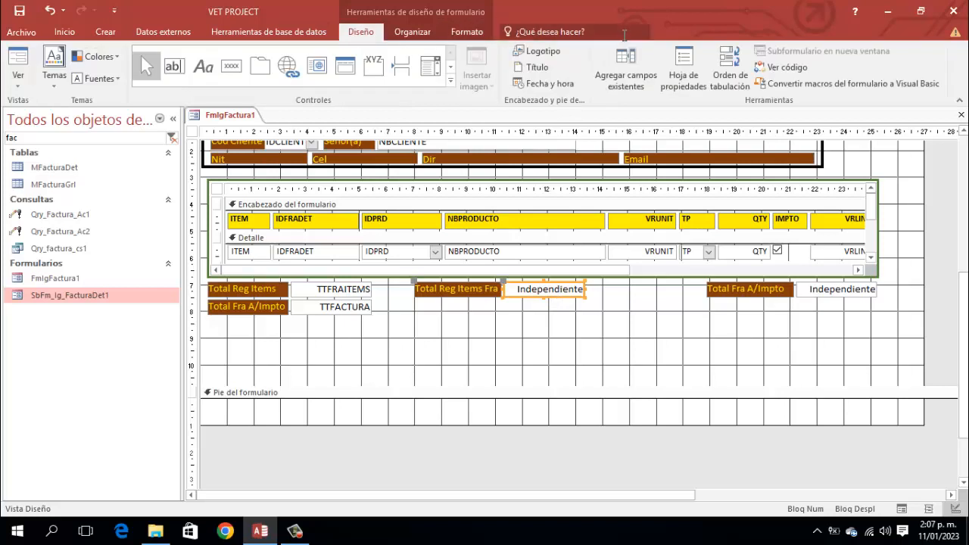
{"action": "left_click", "coordinate": [684, 67]}
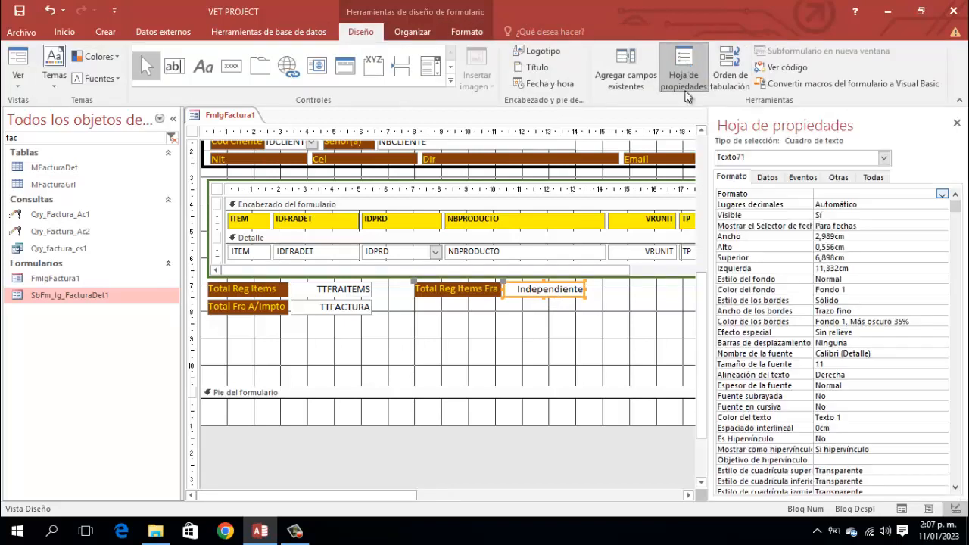
{"action": "left_click", "coordinate": [842, 179]}
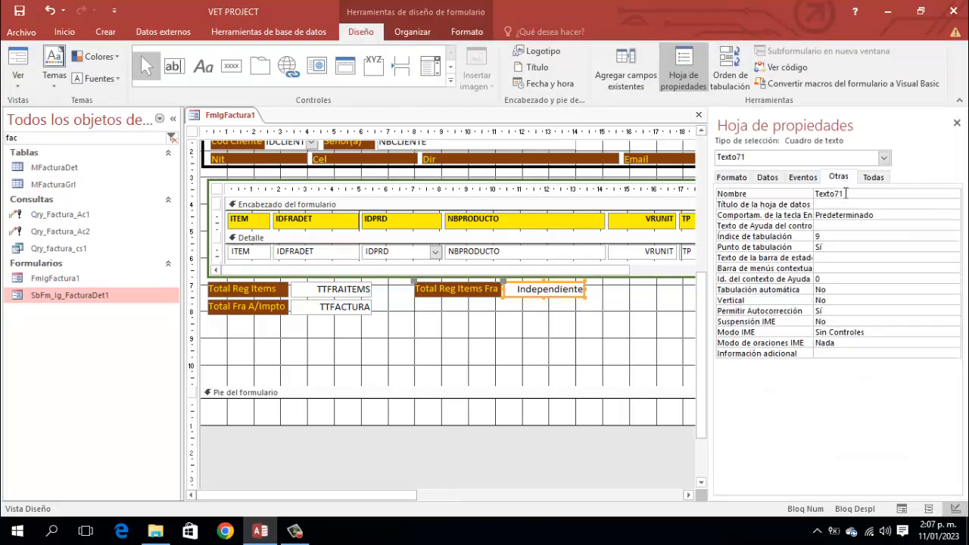
{"action": "left_click", "coordinate": [846, 193]}
{"action": "left_click", "coordinate": [799, 193]}
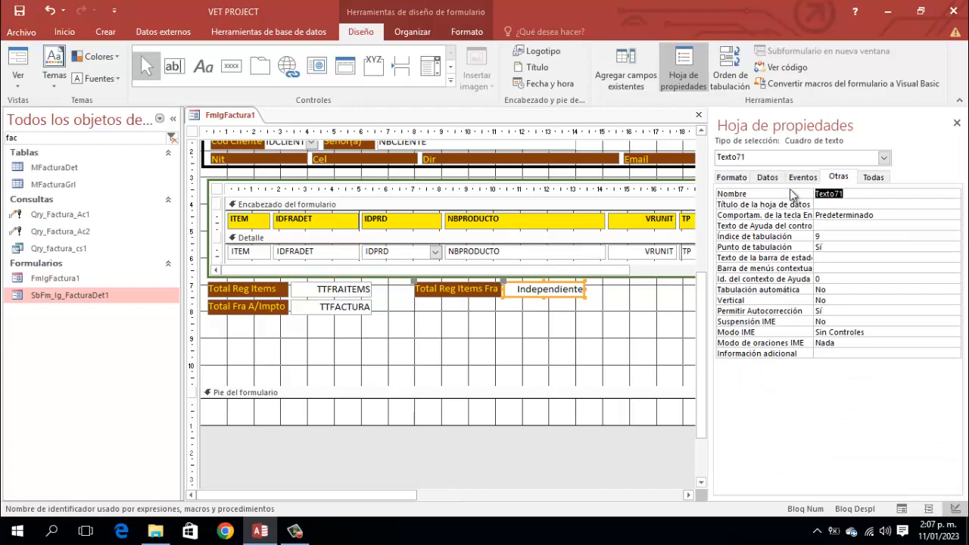
{"action": "type", "text": "F1"}
{"action": "key", "text": "BackSpace"}
{"action": "type", "text": "P"}
{"action": "key", "text": "BackSpace"}
{"action": "type", "text": "1ttitemsfra"}
{"action": "left_click", "coordinate": [958, 123]}
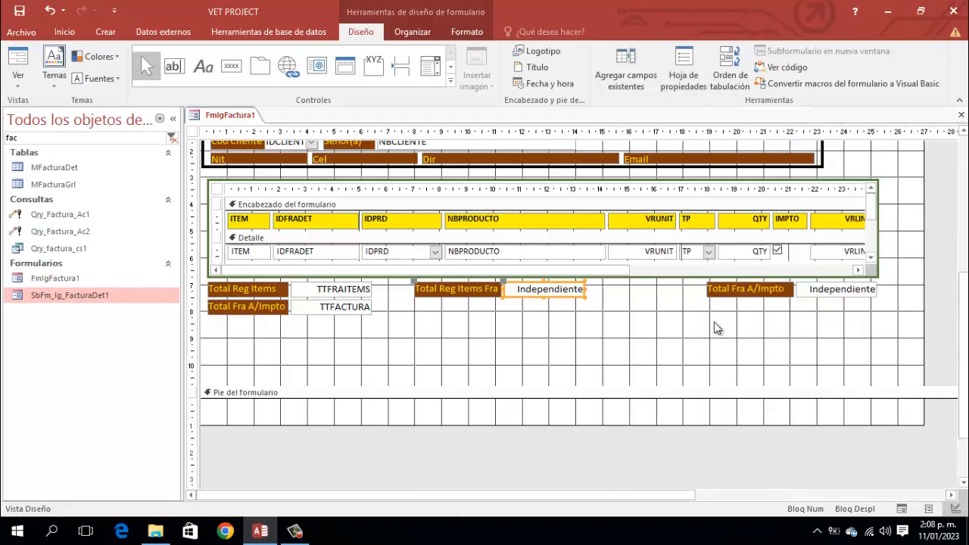
Step: Name the unbound text box beside the rightmost Total Fra A/Impto label F1ttfactura
{"action": "left_click", "coordinate": [827, 291]}
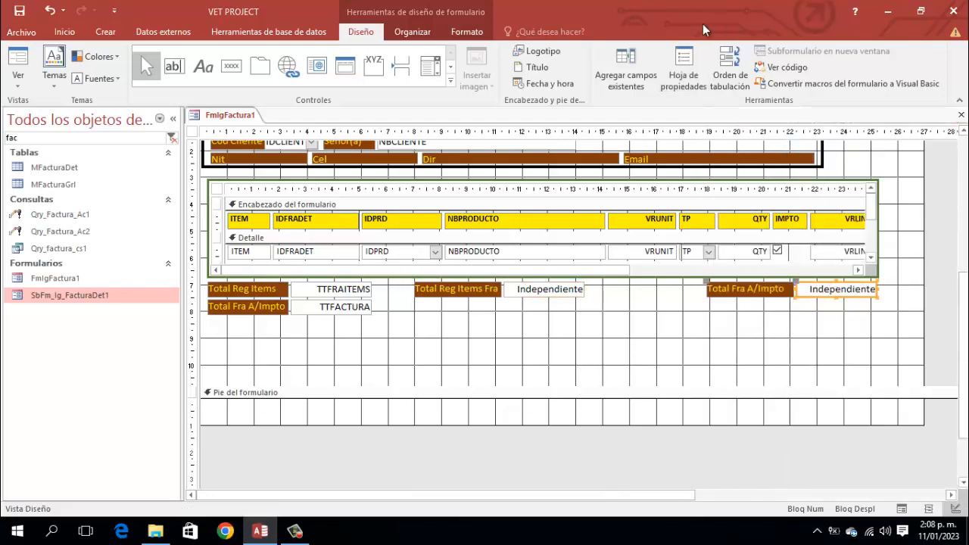
{"action": "left_click", "coordinate": [684, 72]}
{"action": "double_click", "coordinate": [850, 195]}
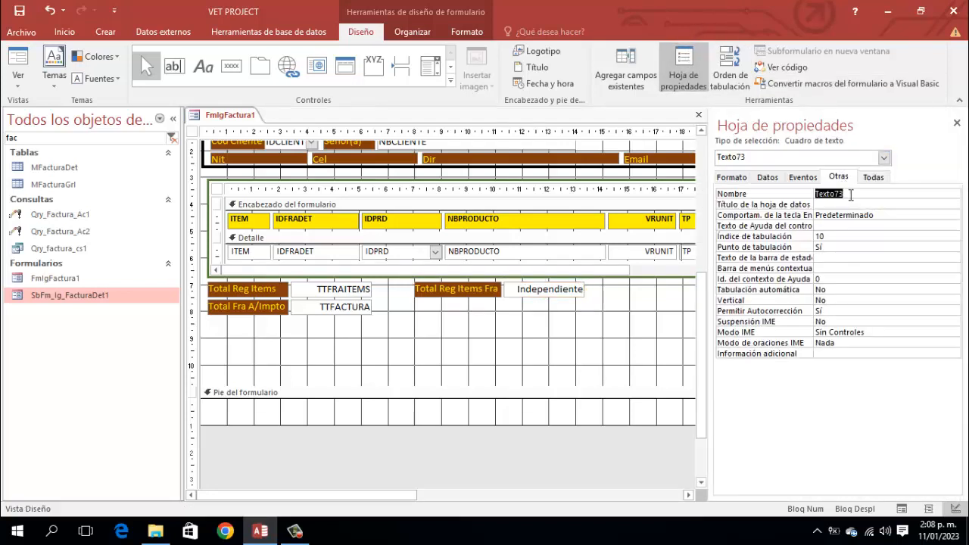
{"action": "type", "text": "F1ttf"}
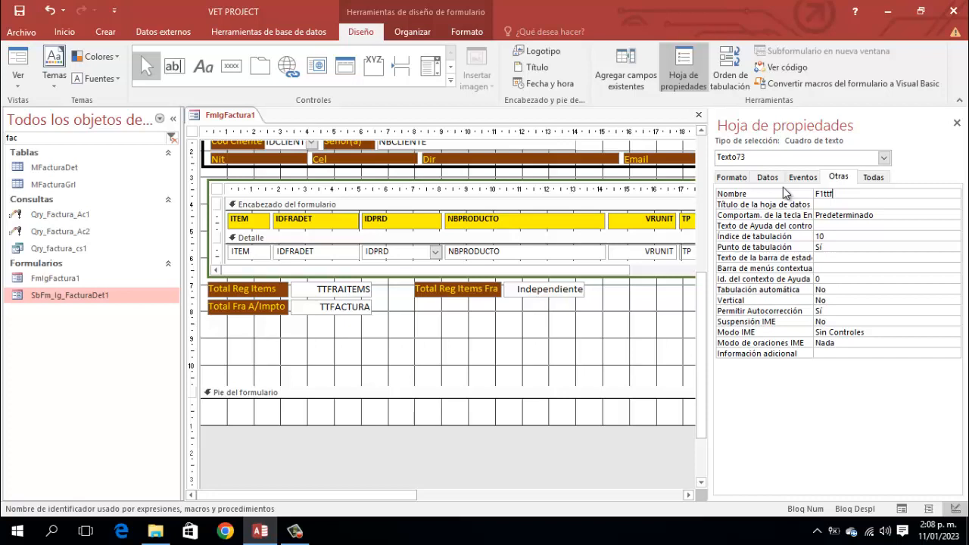
{"action": "type", "text": "actura"}
{"action": "left_click", "coordinate": [958, 124]}
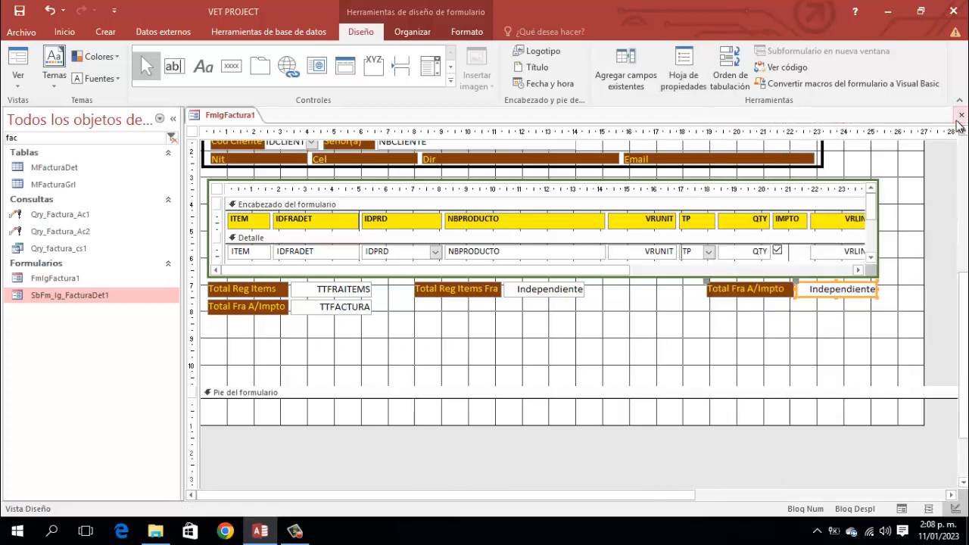
{"action": "left_click", "coordinate": [824, 311]}
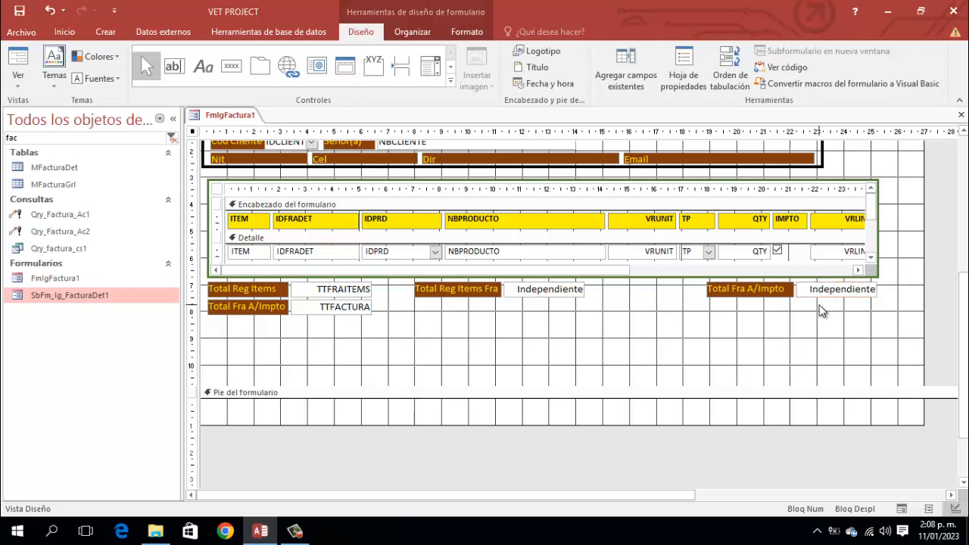
Step: Format F1ttitemsfra as Estándar and F1ttfactura as Moneda, reducing the decimals
{"action": "left_click", "coordinate": [537, 291]}
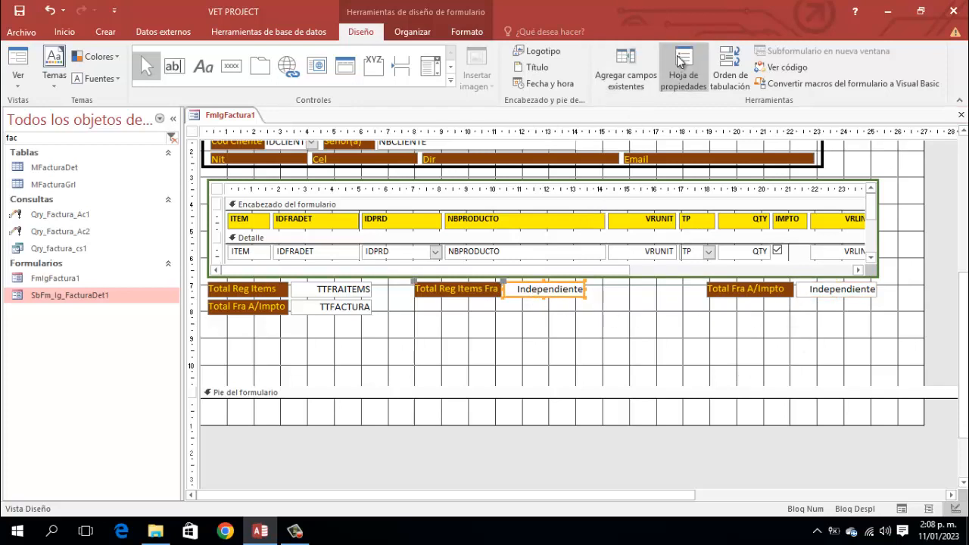
{"action": "left_click", "coordinate": [467, 32]}
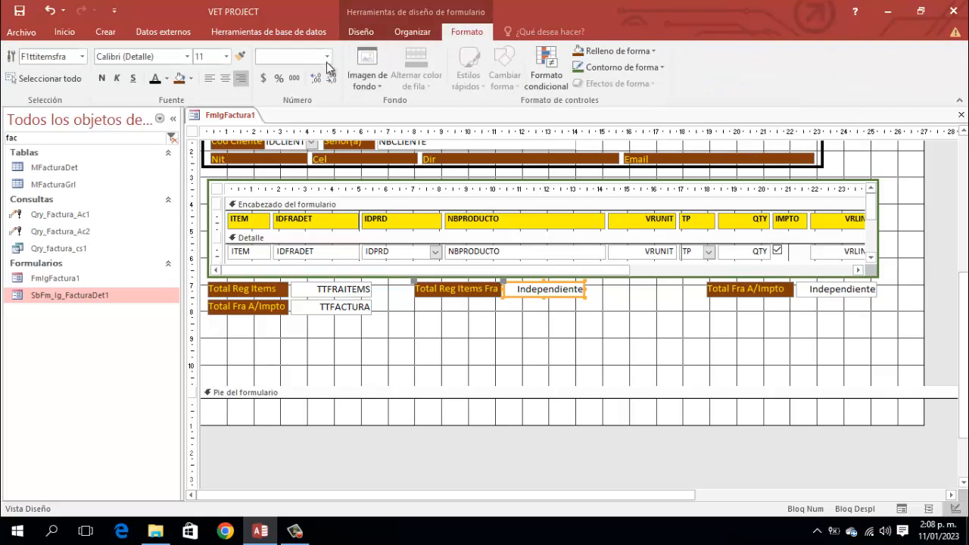
{"action": "left_click", "coordinate": [297, 77]}
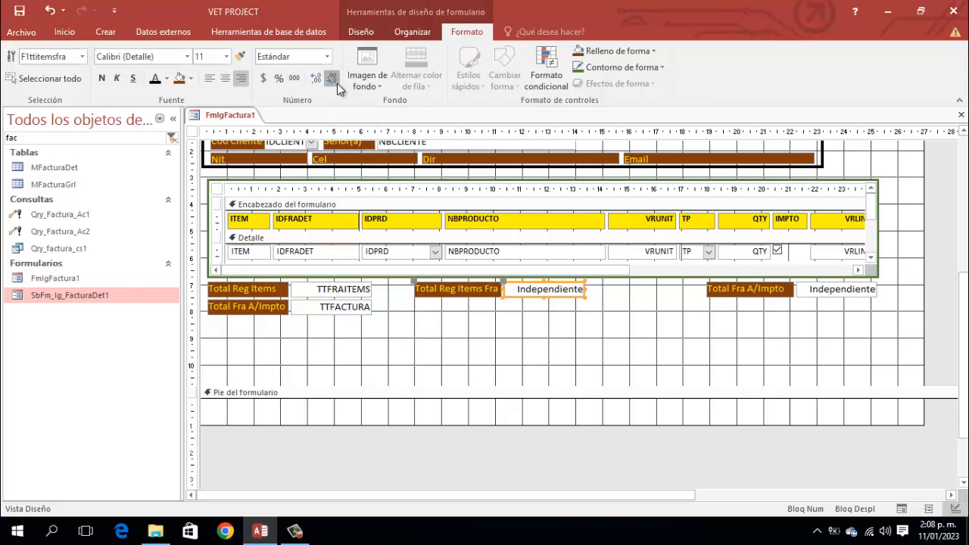
{"action": "left_click", "coordinate": [818, 291]}
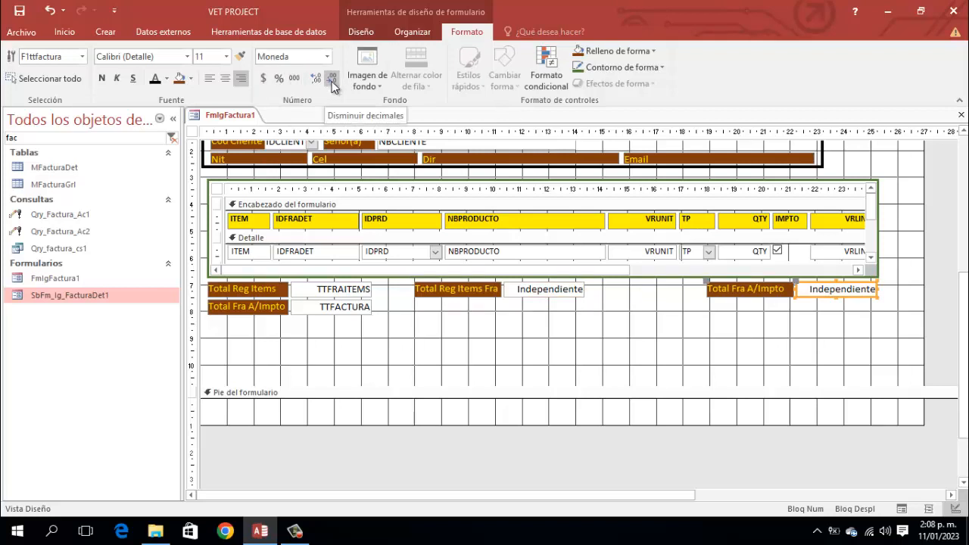
{"action": "left_click", "coordinate": [331, 81]}
{"action": "left_click", "coordinate": [695, 330]}
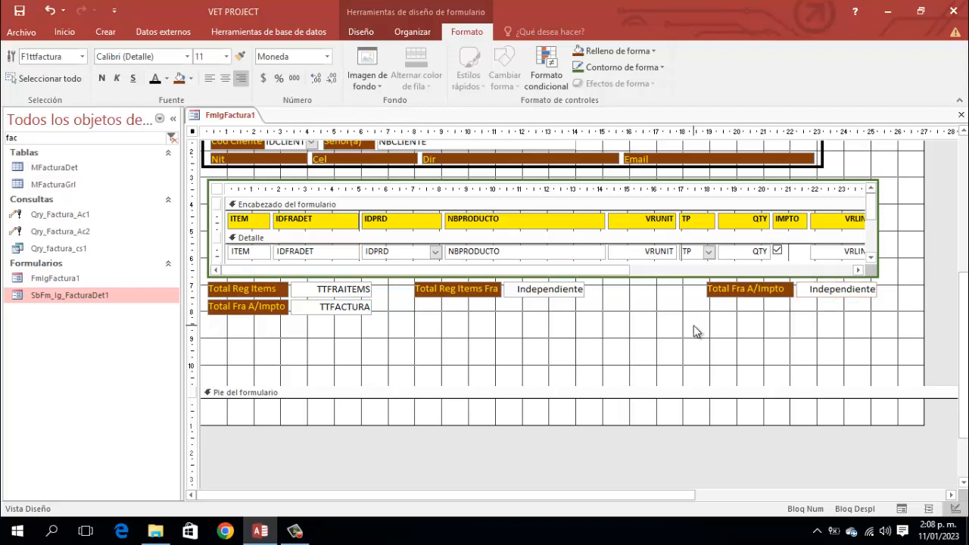
Step: Save the design changes to the FmIgFactura1 form
{"action": "left_click", "coordinate": [567, 290]}
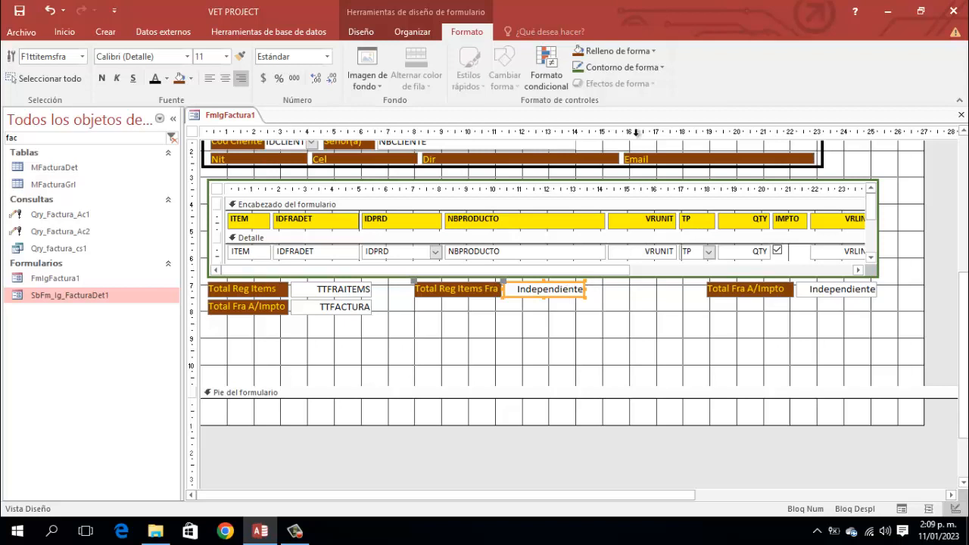
{"action": "left_click", "coordinate": [362, 31]}
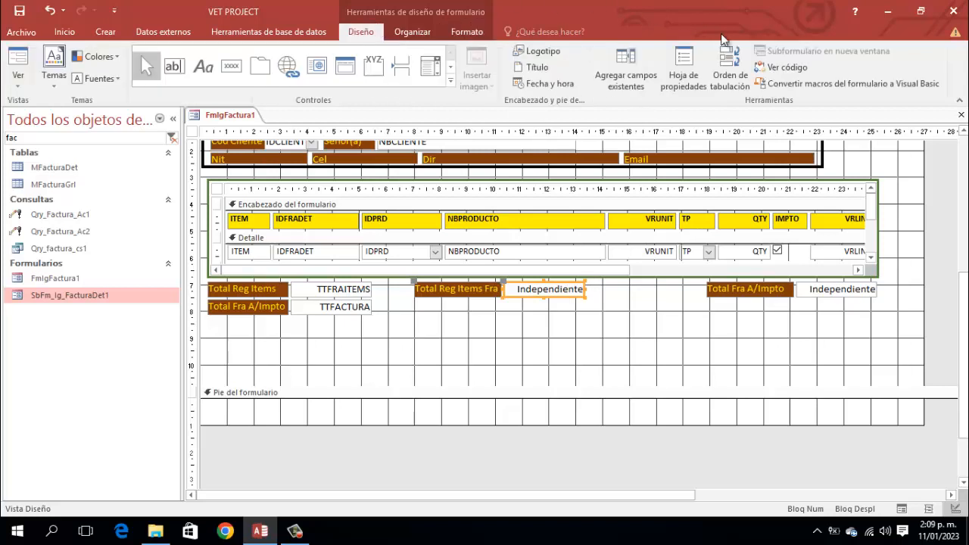
{"action": "left_click", "coordinate": [591, 332]}
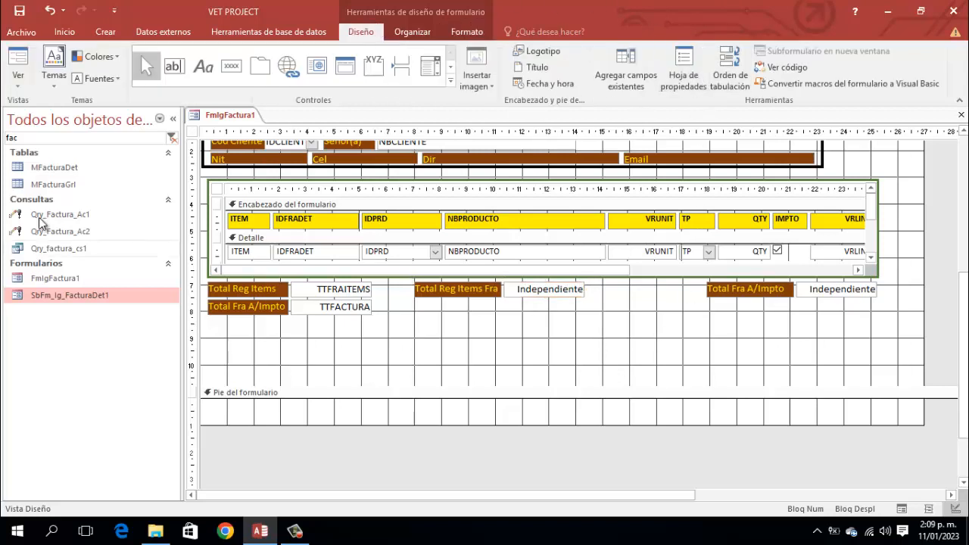
{"action": "right_click", "coordinate": [232, 118]}
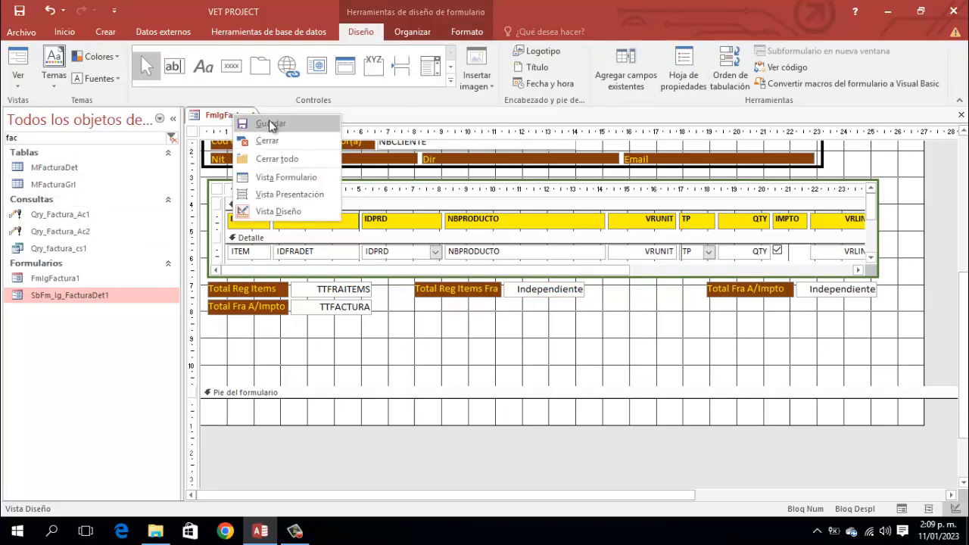
{"action": "left_click", "coordinate": [269, 124]}
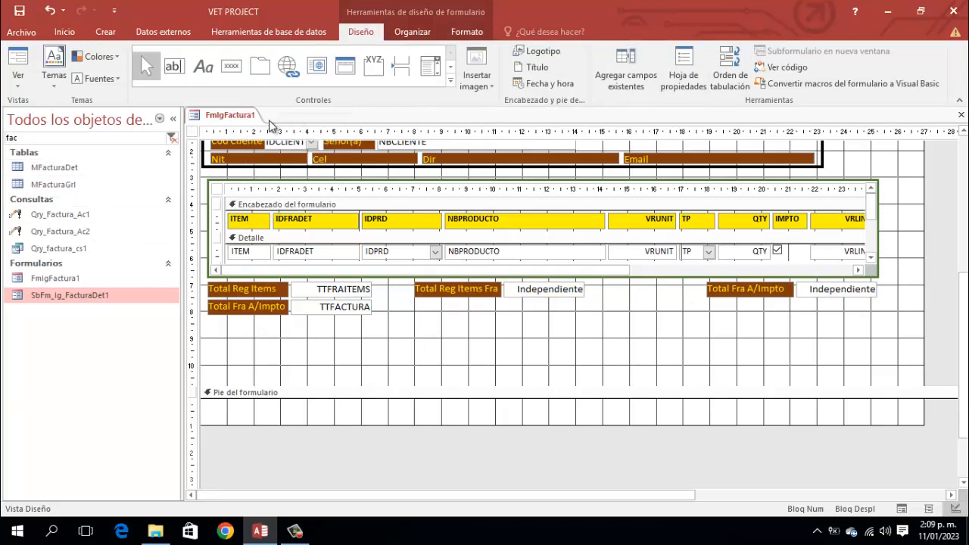
Step: Begin the control source expression of the F1ttitemsfra text box with =[SbFm_Ig_FacturaDet1].[Formulario] in the expression builder
{"action": "left_click", "coordinate": [579, 292]}
{"action": "left_click", "coordinate": [684, 72]}
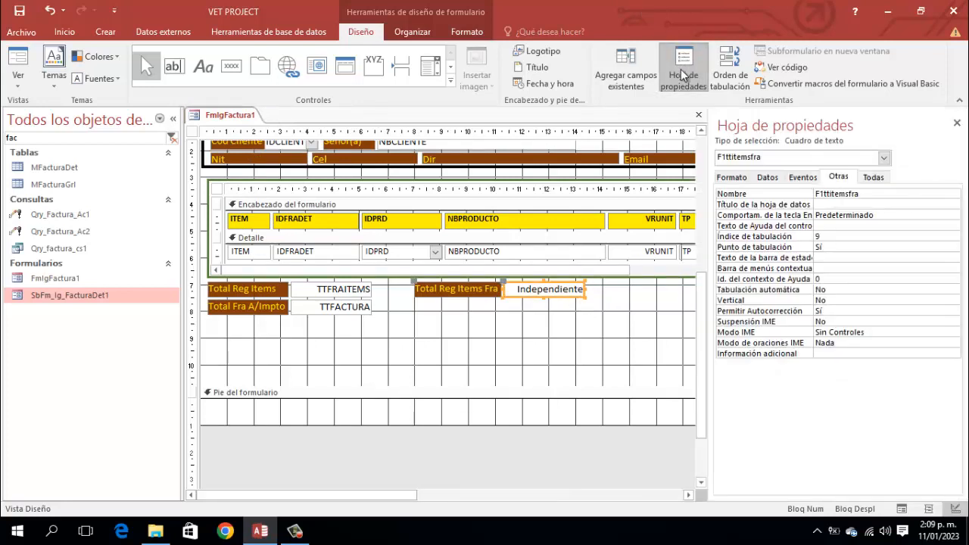
{"action": "left_click", "coordinate": [777, 179]}
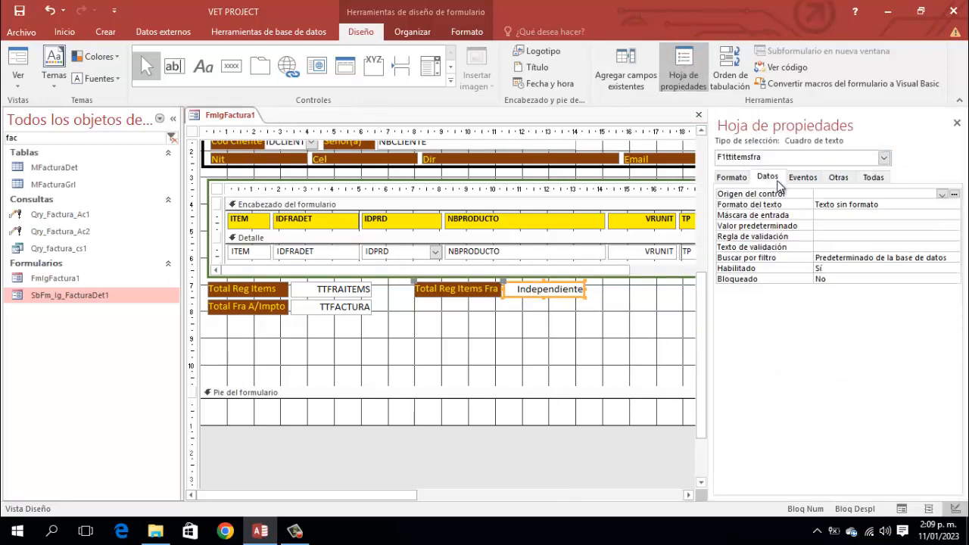
{"action": "left_click", "coordinate": [838, 195]}
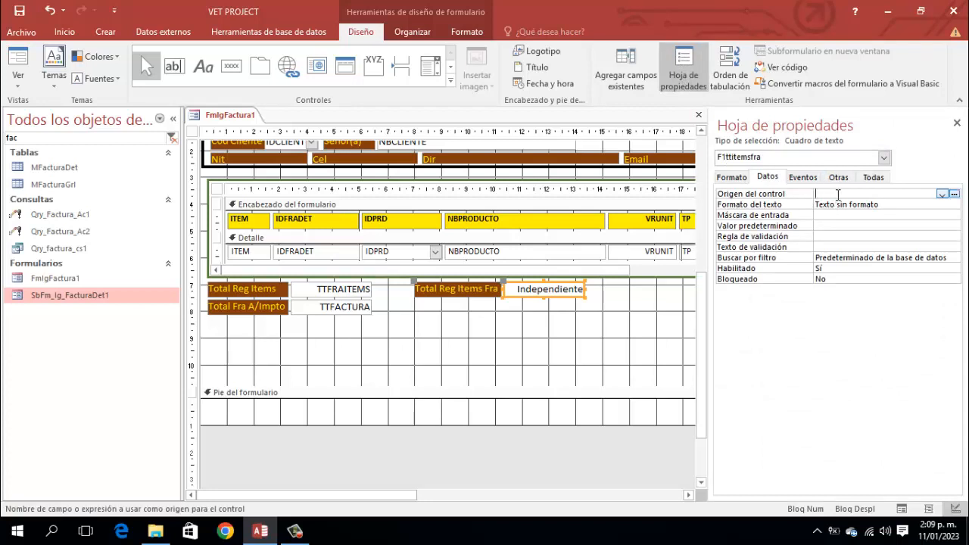
{"action": "left_click", "coordinate": [956, 195]}
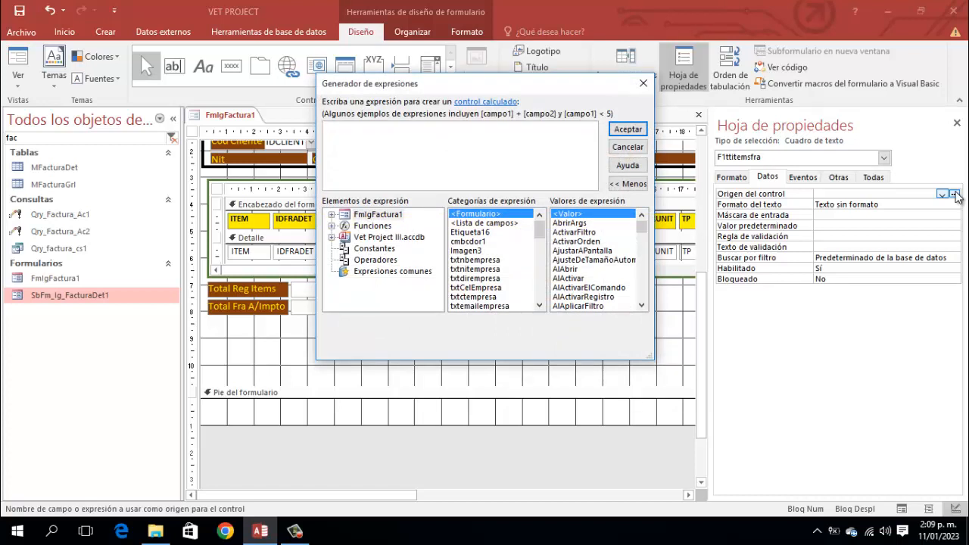
{"action": "type", "text": "="}
{"action": "type", "text": "[sb"}
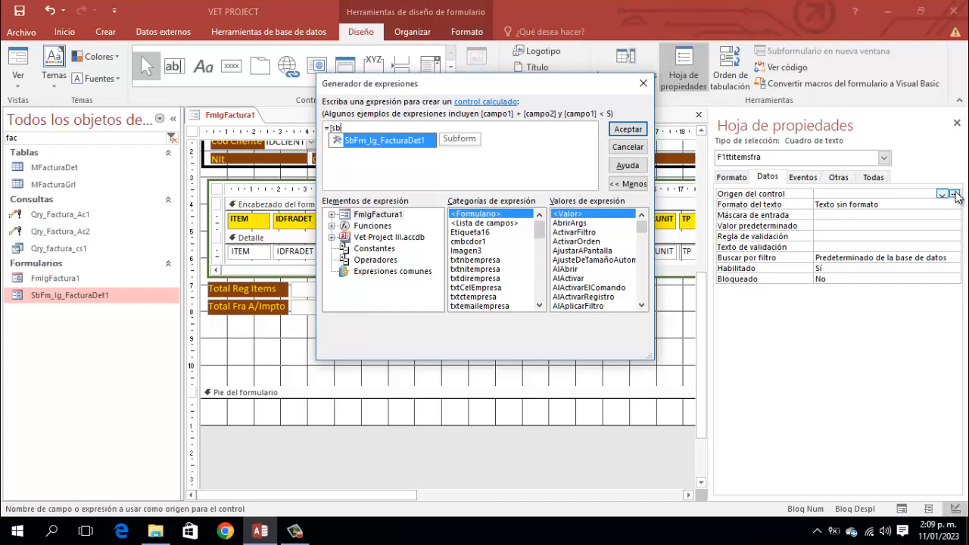
{"action": "key", "text": "Tab"}
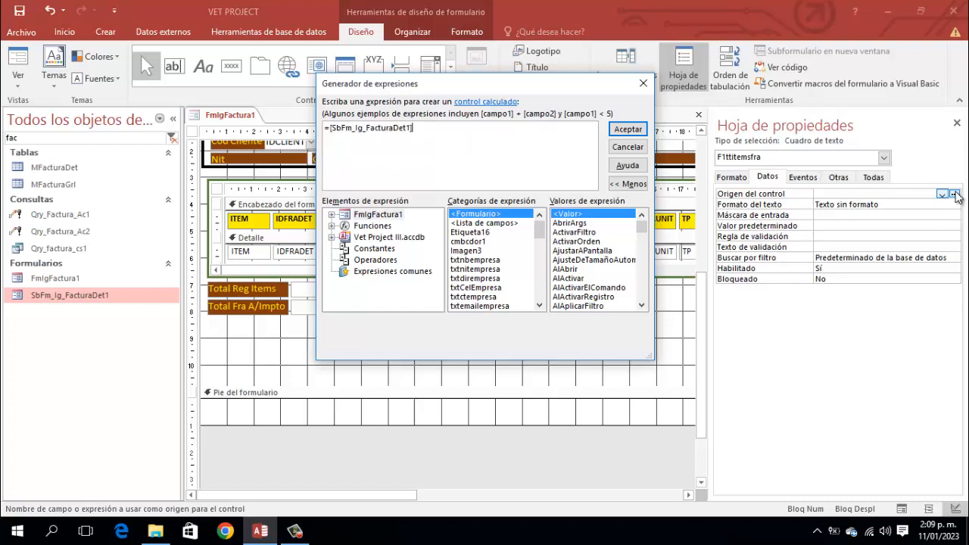
{"action": "type", "text": "."}
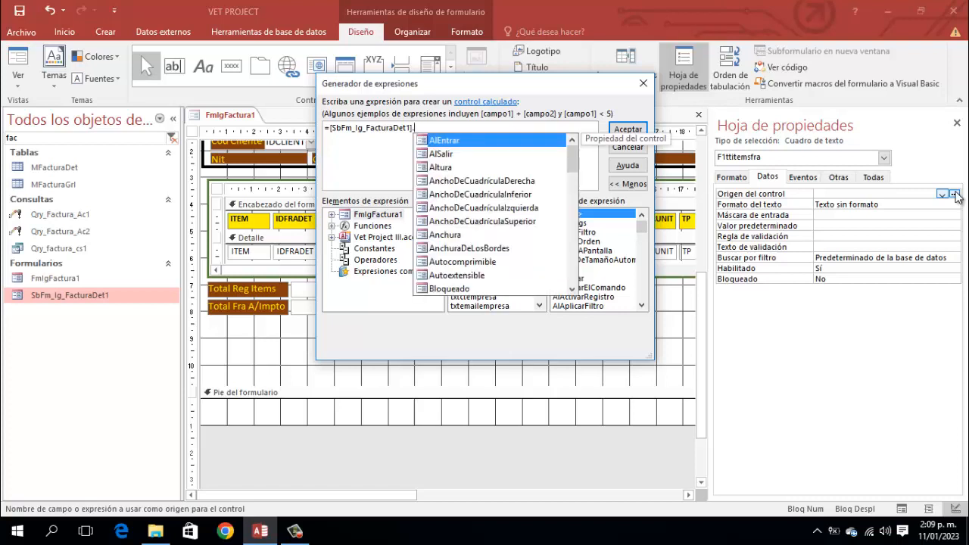
{"action": "type", "text": "f"}
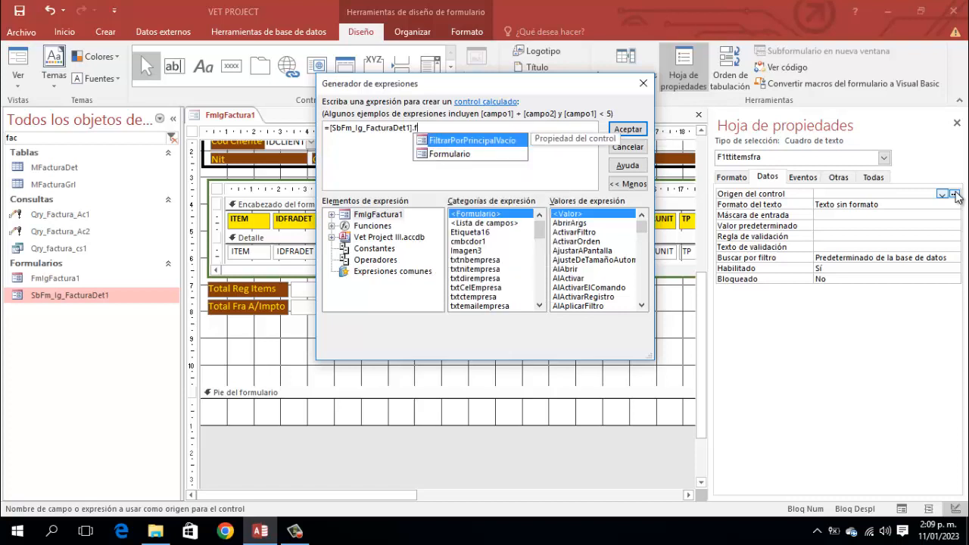
{"action": "key", "text": "Down"}
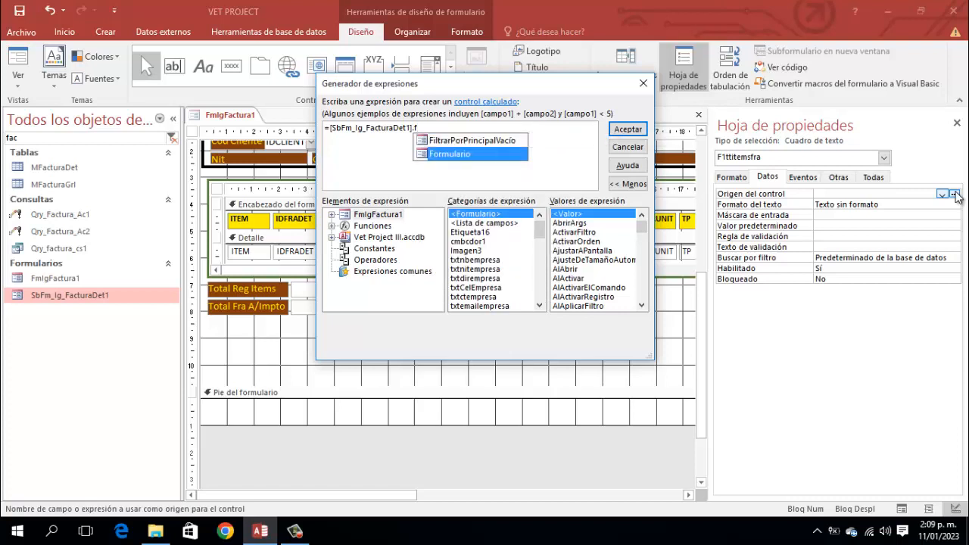
{"action": "key", "text": "Tab"}
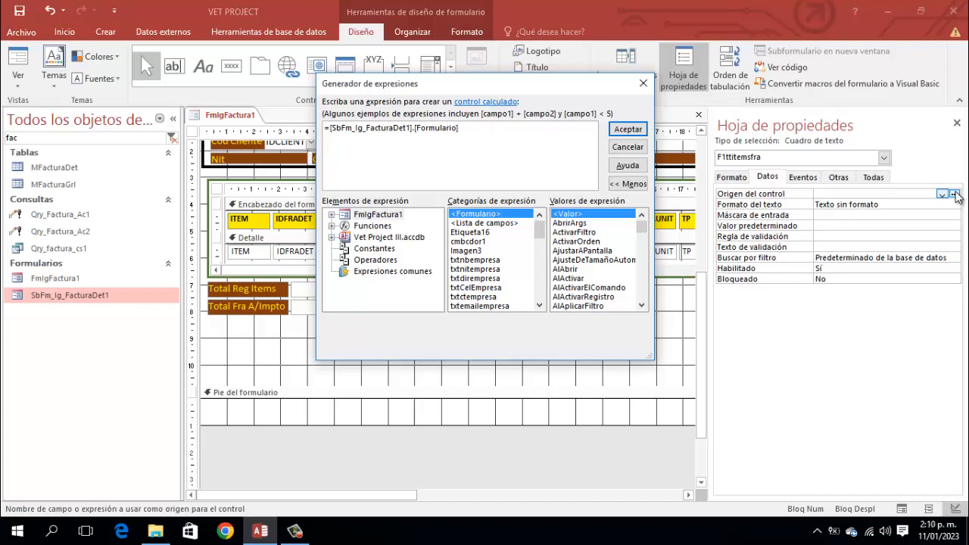
Step: Complete F1ttitemsfra's control source expression with ![ttItemsFra], accept it and close the property sheet
{"action": "type", "text": "!"}
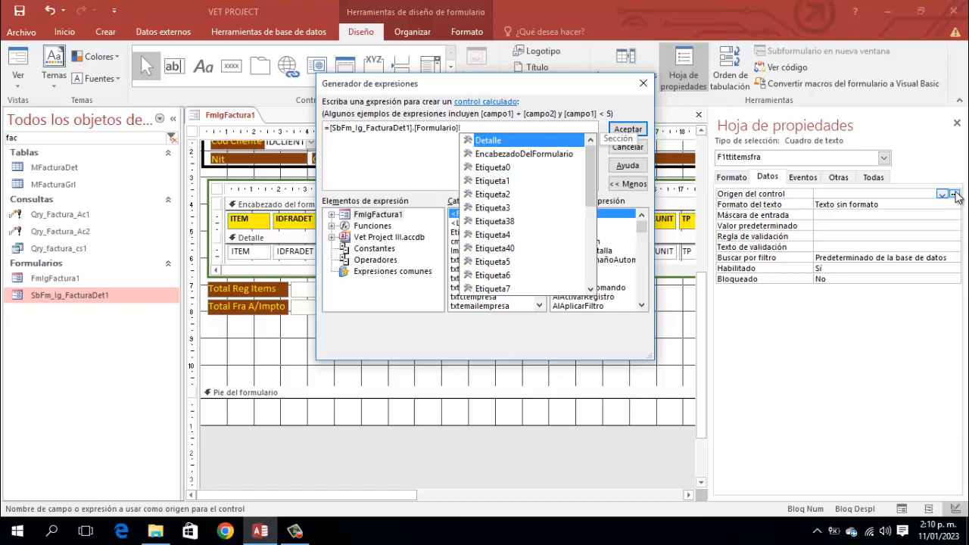
{"action": "type", "text": "t"}
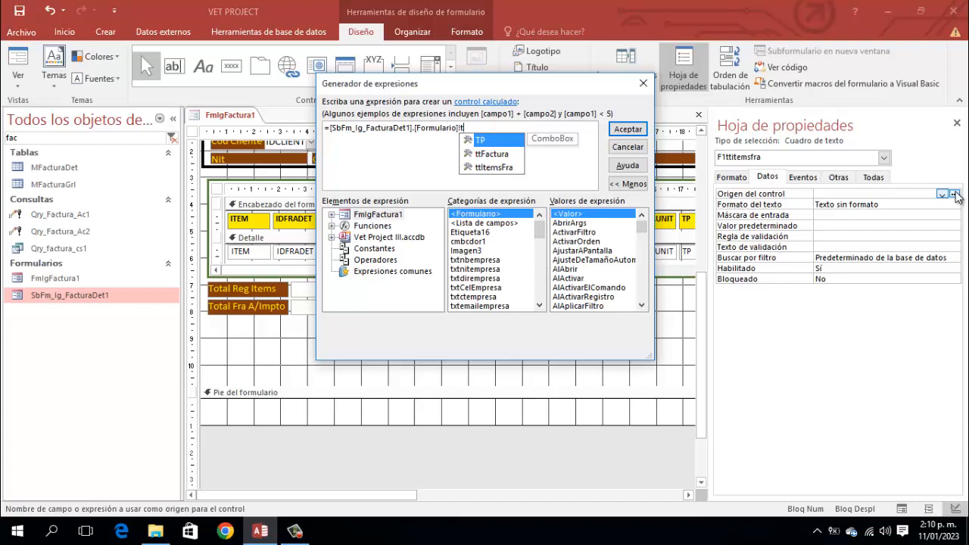
{"action": "type", "text": "t"}
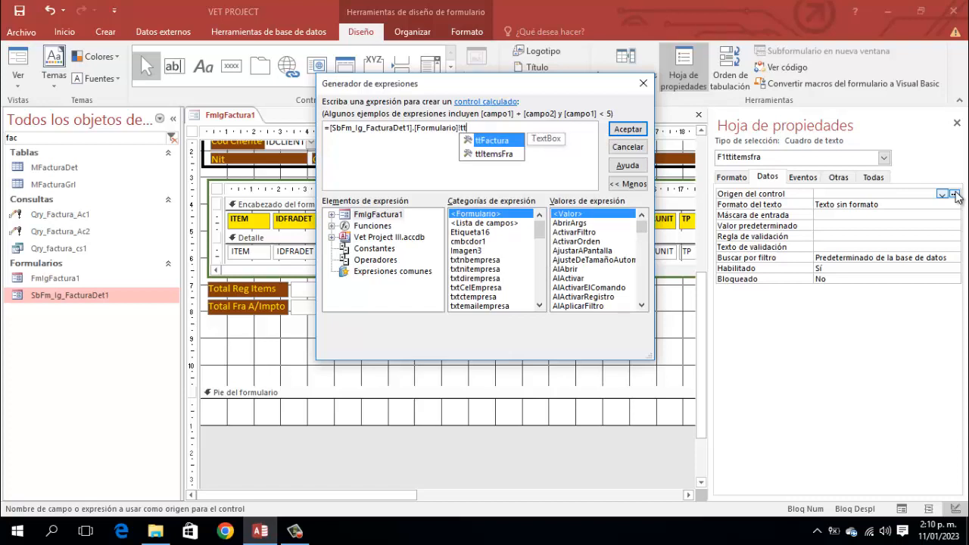
{"action": "key", "text": "Down"}
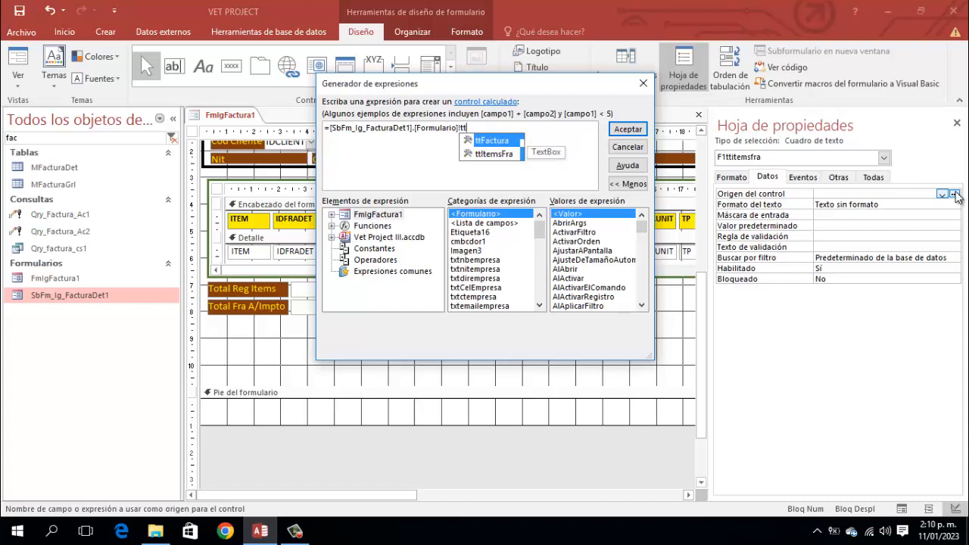
{"action": "key", "text": "Tab"}
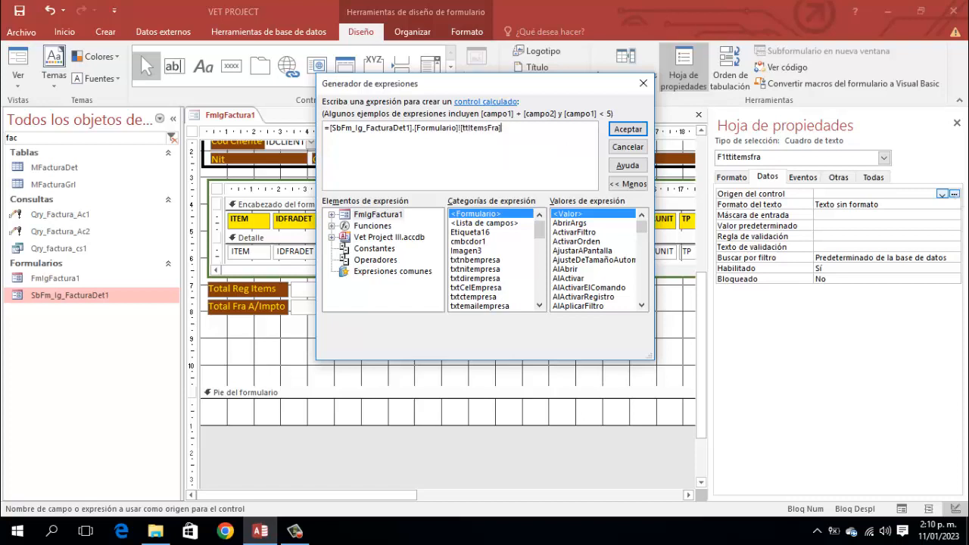
{"action": "left_click", "coordinate": [640, 132]}
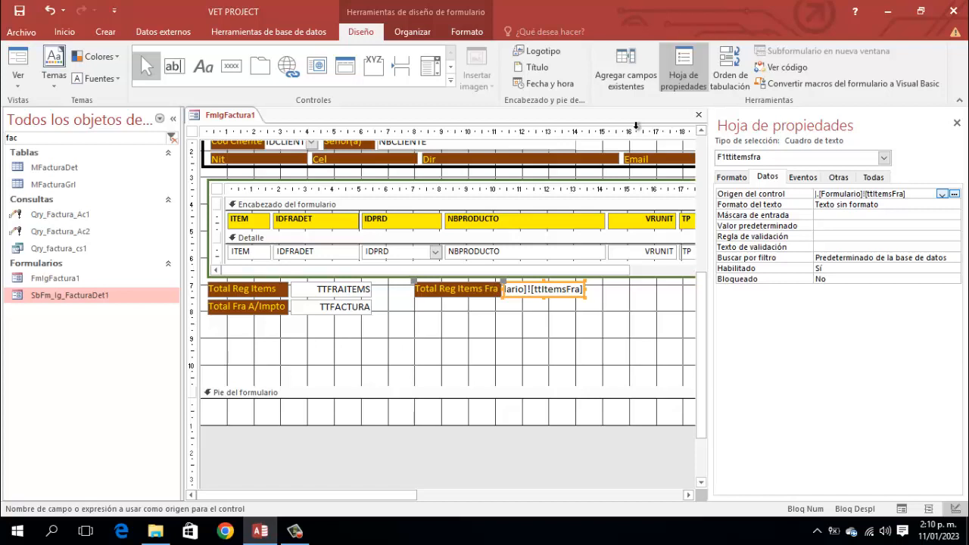
{"action": "left_click", "coordinate": [957, 122]}
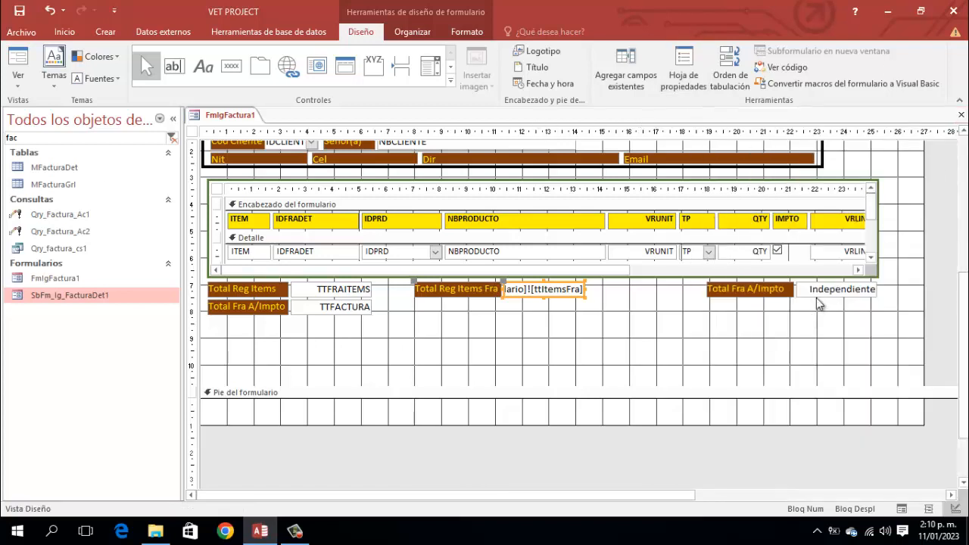
Step: Begin the control source expression of the F1ttfactura text box with =[SbFm_Ig_FacturaDet1].[Formulario] in the expression builder
{"action": "left_click", "coordinate": [833, 290]}
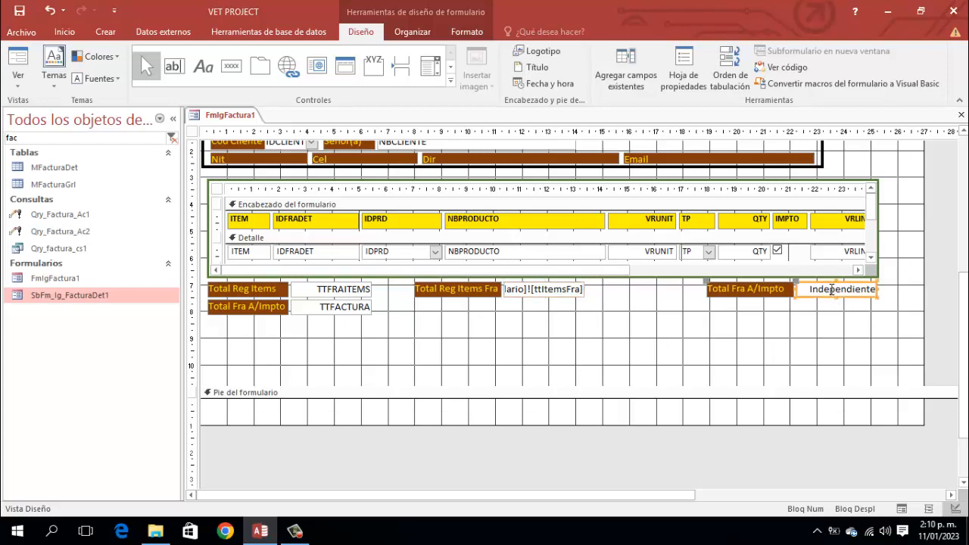
{"action": "left_click", "coordinate": [692, 59]}
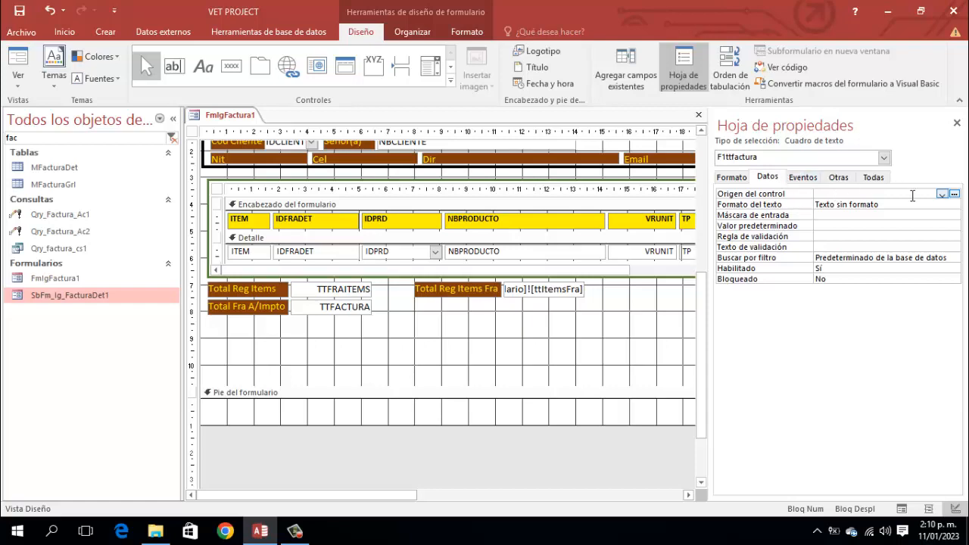
{"action": "left_click", "coordinate": [955, 195]}
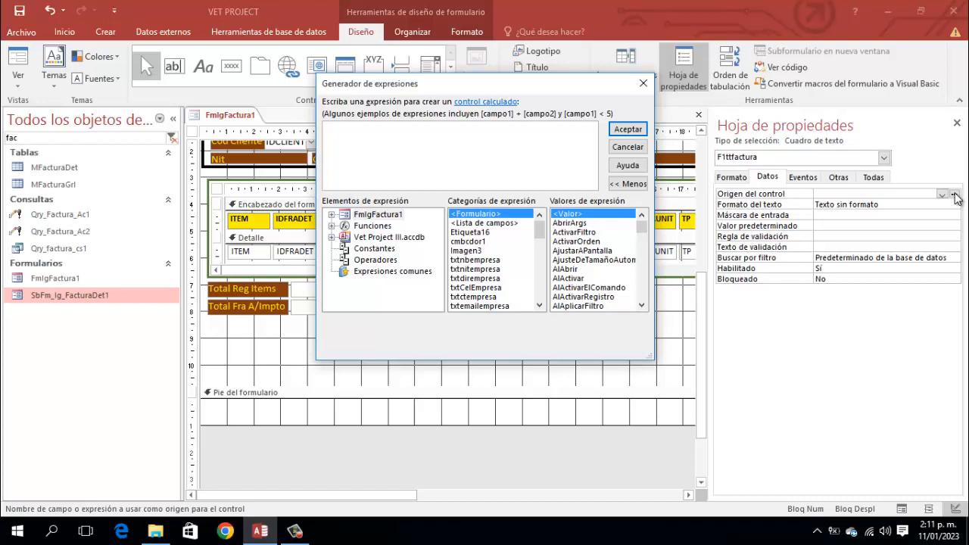
{"action": "type", "text": "=[sb"}
{"action": "key", "text": "Tab"}
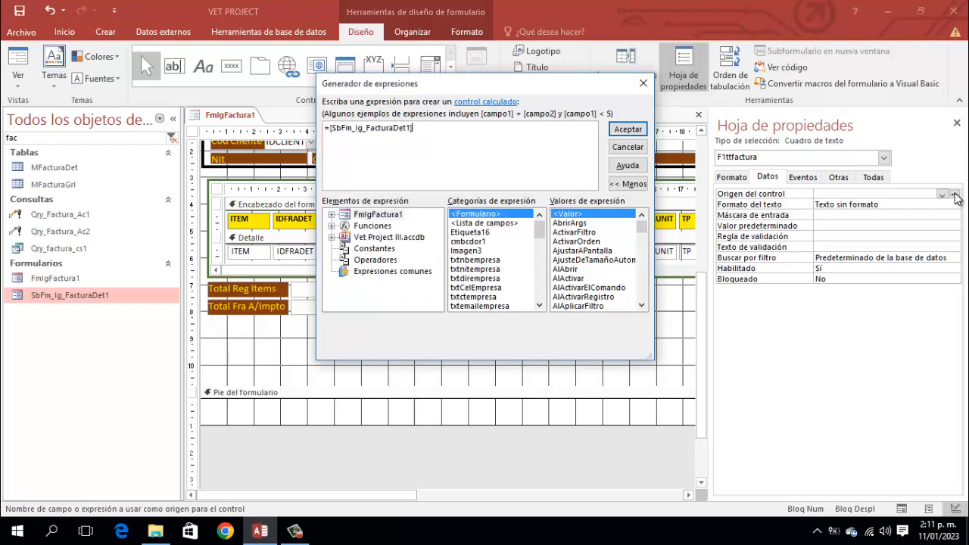
{"action": "type", "text": "."}
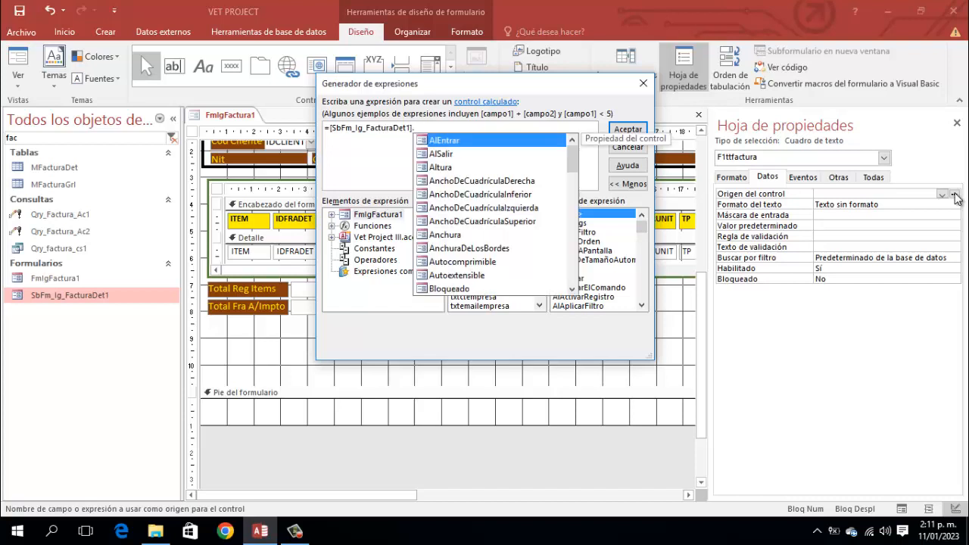
{"action": "type", "text": "f"}
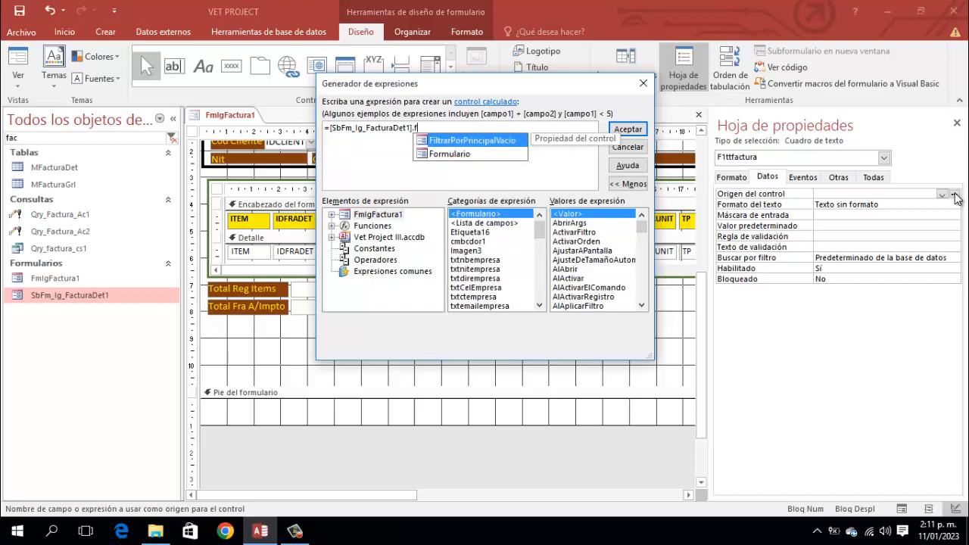
{"action": "key", "text": "Down"}
{"action": "key", "text": "Return"}
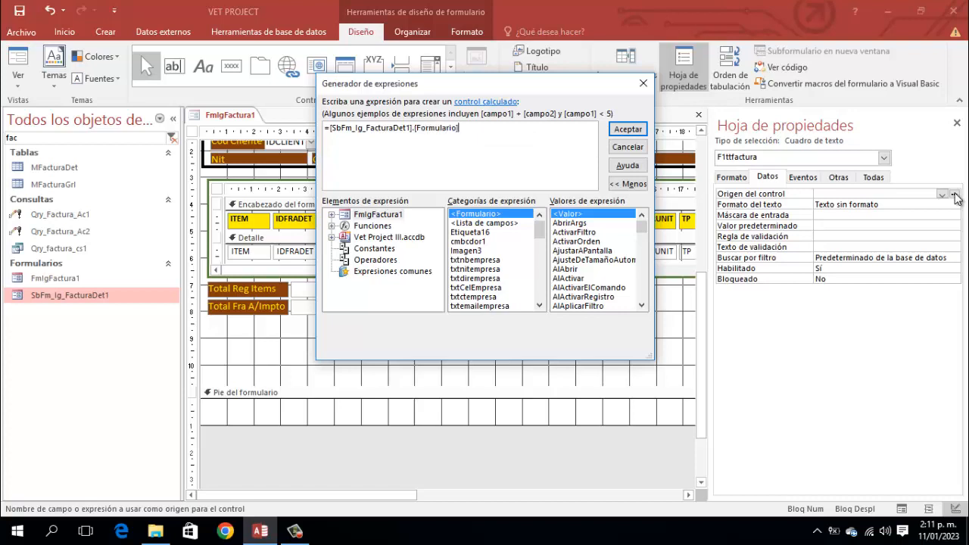
Step: Complete F1ttfactura's control source expression with ![ttFactura], accept it and close the property sheet
{"action": "type", "text": "."}
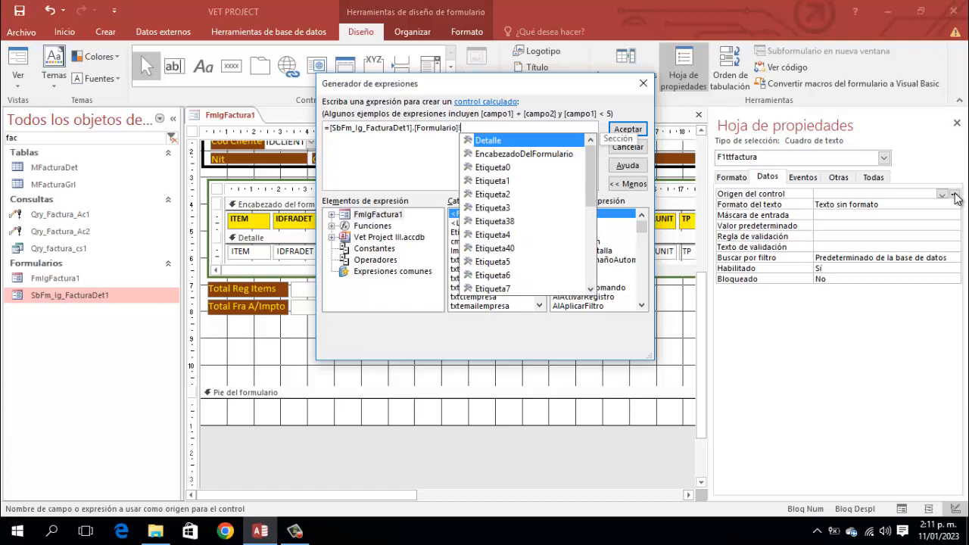
{"action": "type", "text": "tt"}
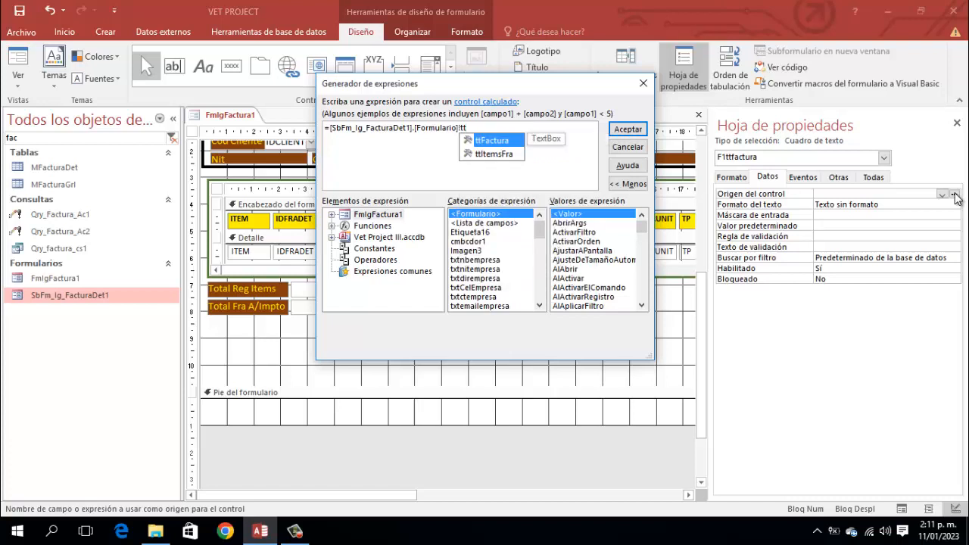
{"action": "key", "text": "Tab"}
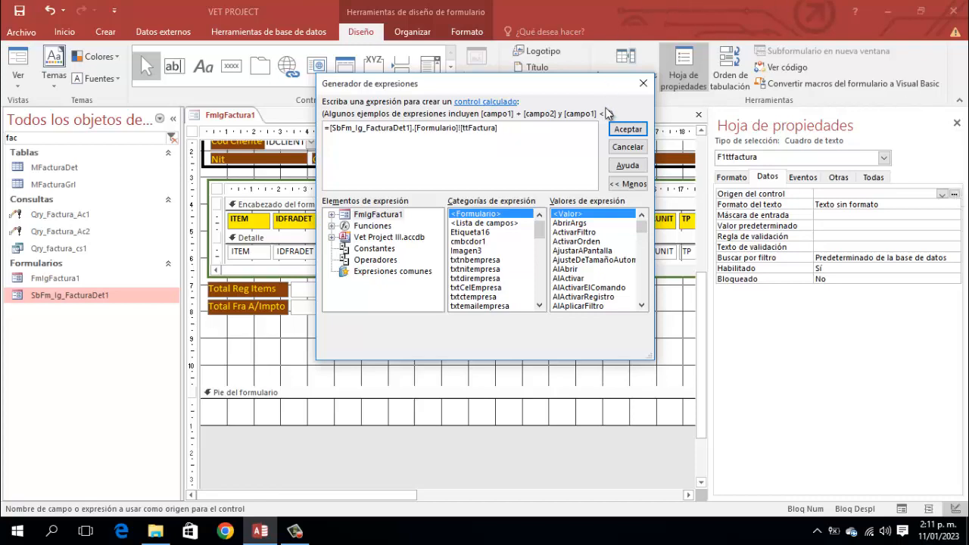
{"action": "left_click", "coordinate": [627, 132]}
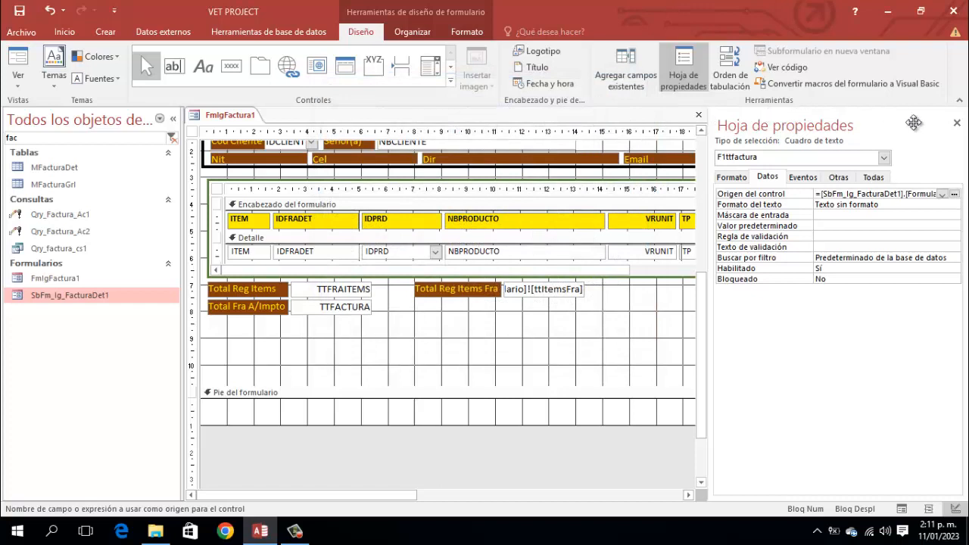
{"action": "left_click", "coordinate": [955, 124]}
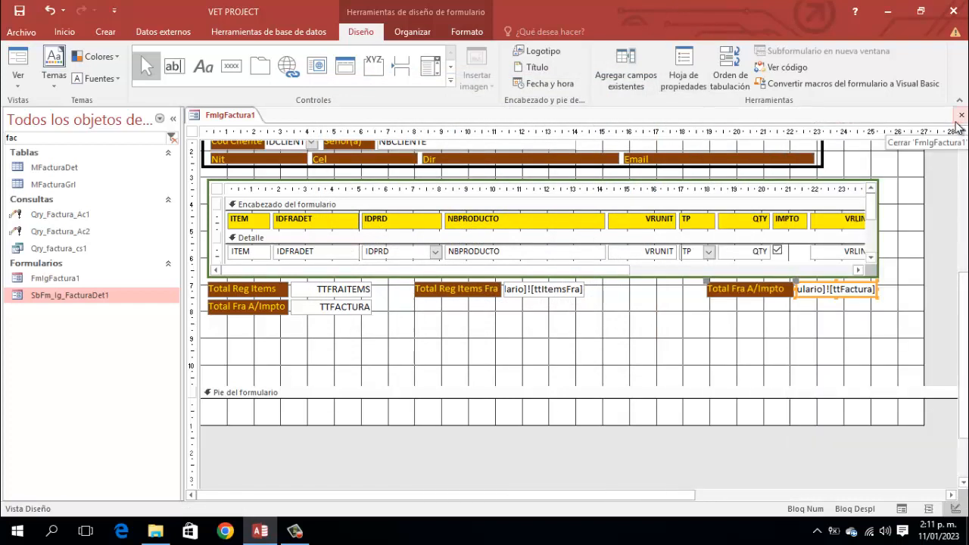
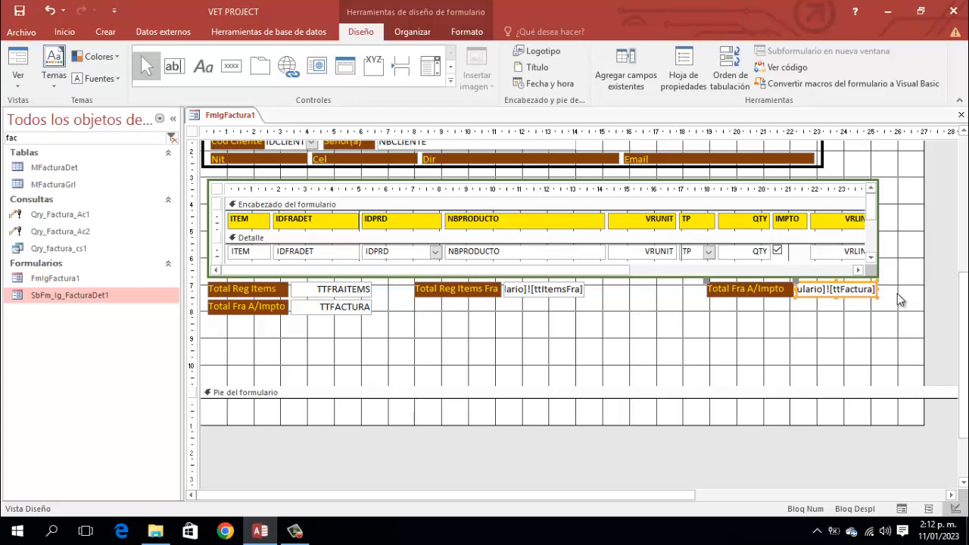
Step: Place F1ttitemsfra and F1ttfactura directly after SbFm_Ig_FacturaDet1 in the Detalle section's tab order, and save the form
{"action": "left_click", "coordinate": [900, 299]}
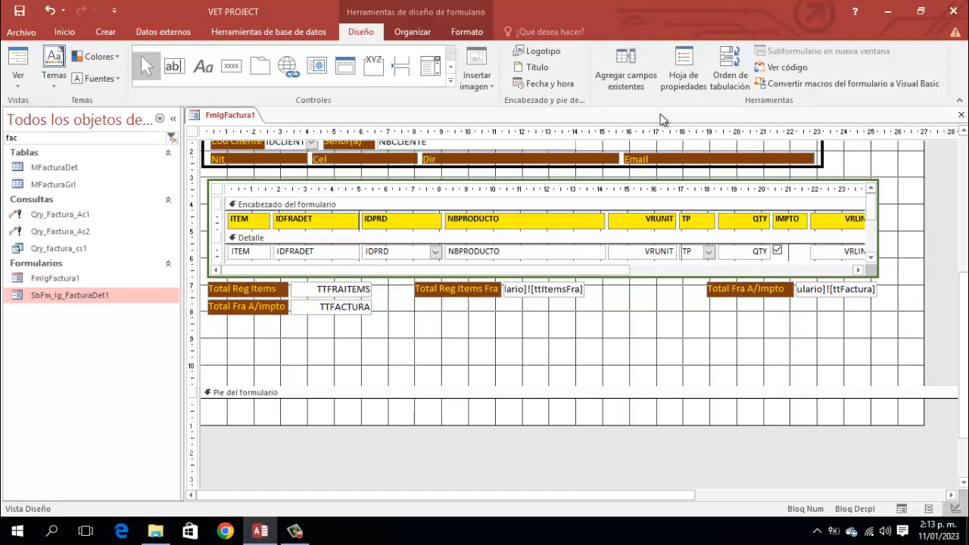
{"action": "left_click", "coordinate": [729, 67]}
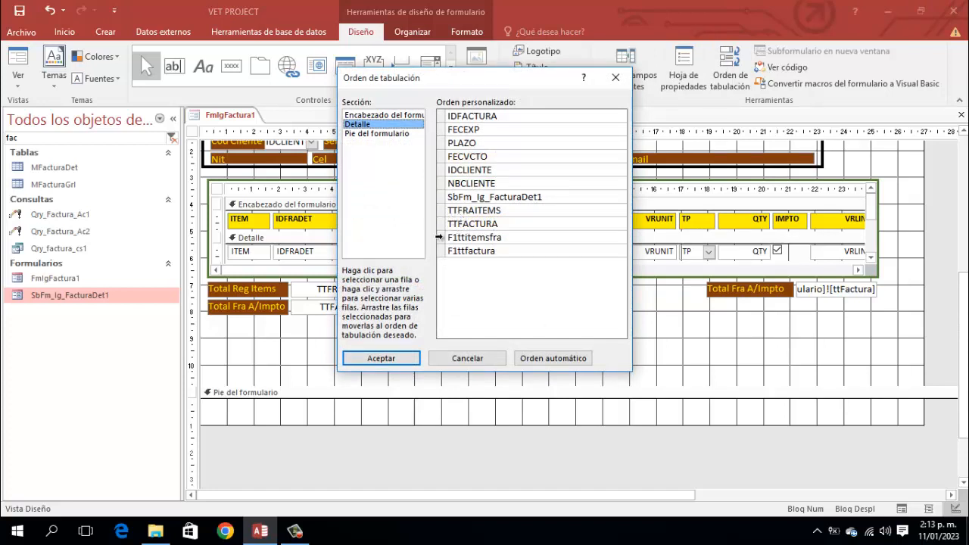
{"action": "left_click", "coordinate": [440, 237]}
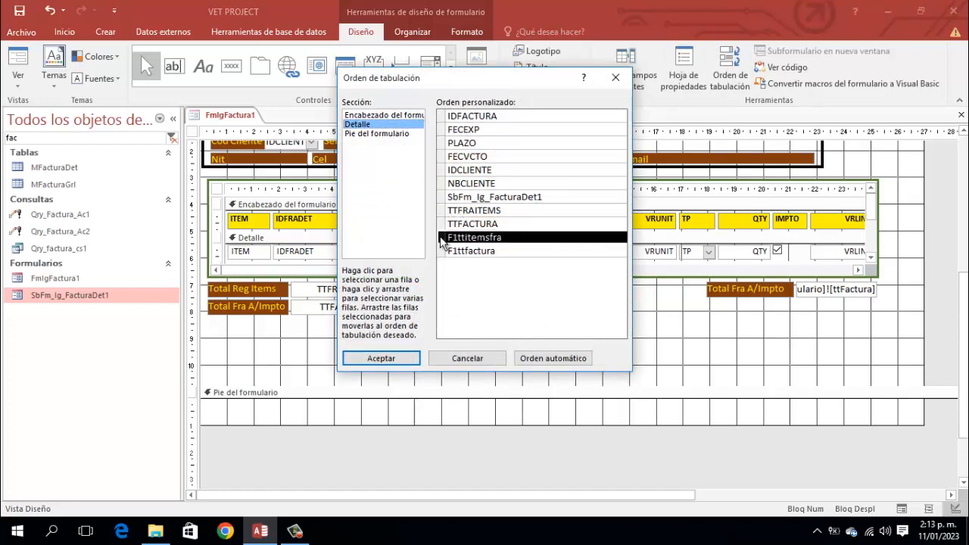
{"action": "left_click_drag", "start_coordinate": [441, 241], "coordinate": [444, 216]}
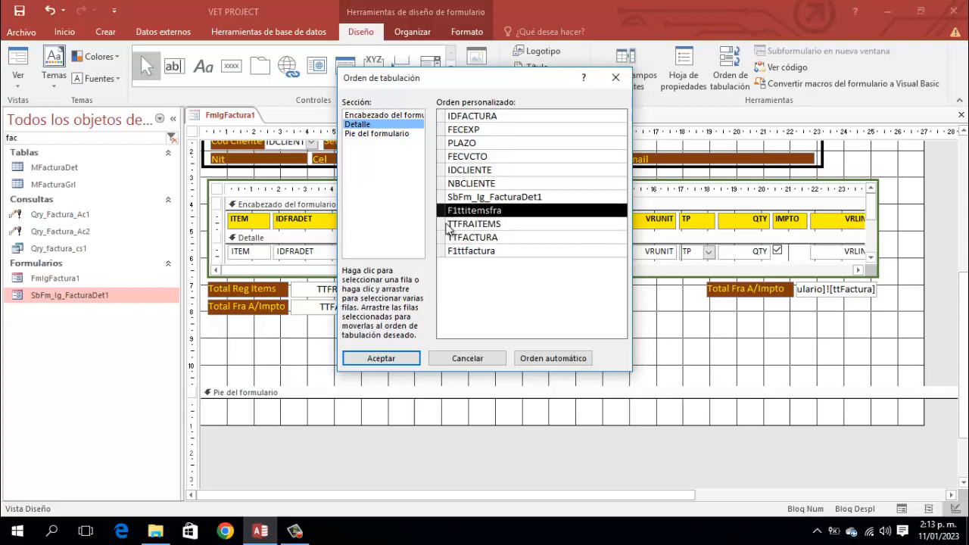
{"action": "left_click_drag", "start_coordinate": [441, 251], "coordinate": [445, 227]}
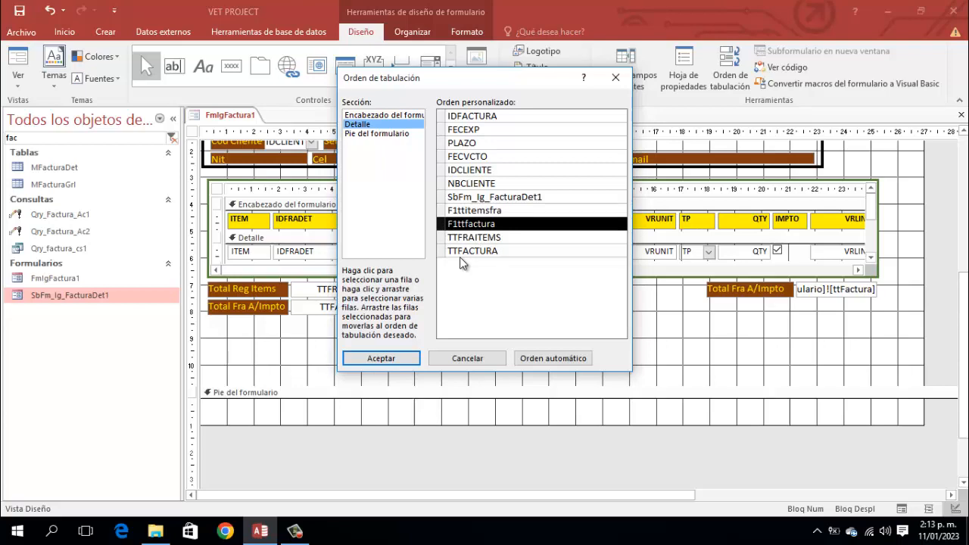
{"action": "left_click", "coordinate": [382, 358]}
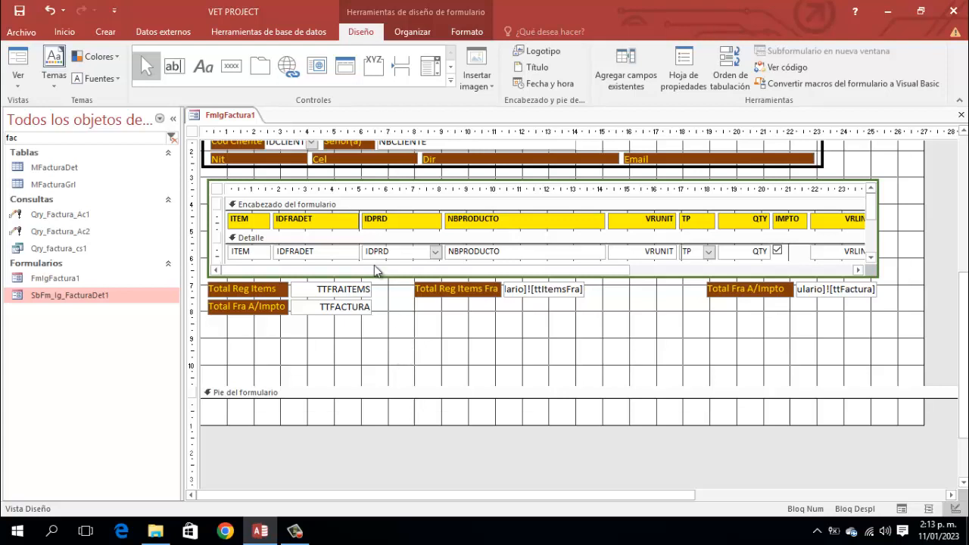
{"action": "right_click", "coordinate": [248, 123]}
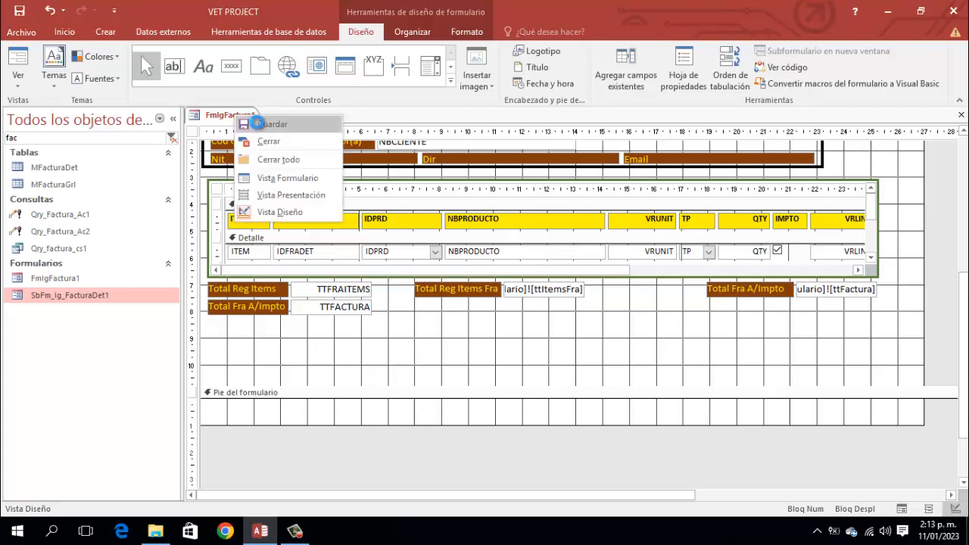
{"action": "left_click", "coordinate": [257, 122]}
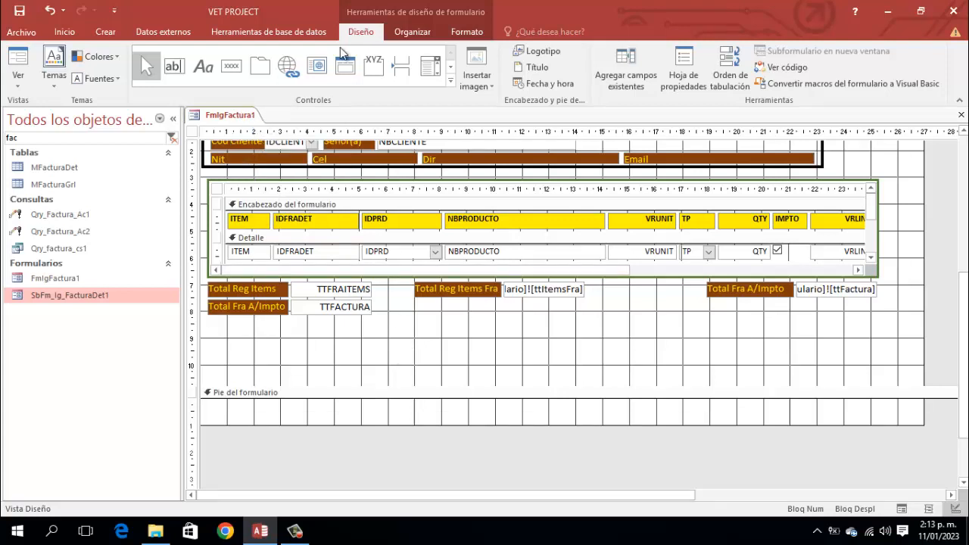
Step: Add the existing fields RETENER_IVA and DECLARARTEFTE to the Detalle section below the total boxes and close the field list
{"action": "left_click", "coordinate": [610, 72]}
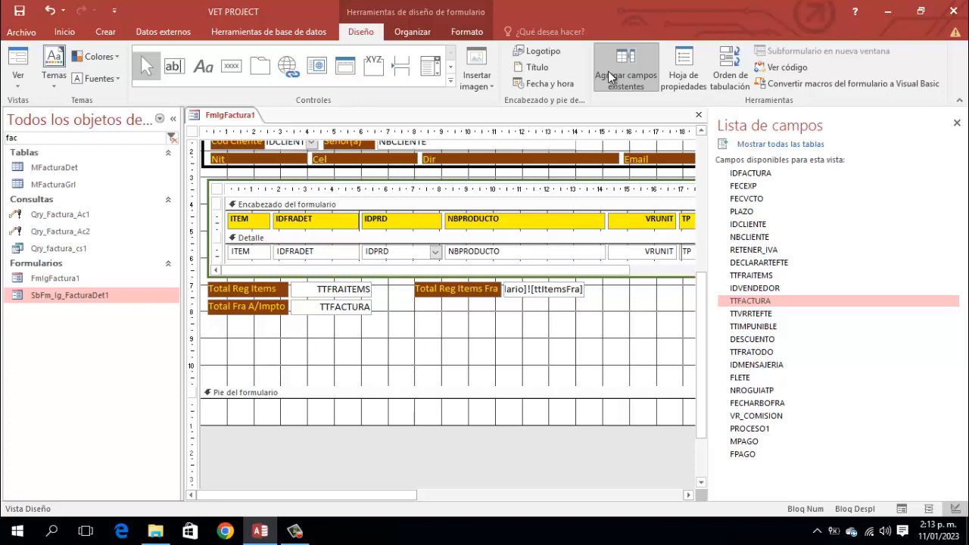
{"action": "left_click", "coordinate": [761, 255]}
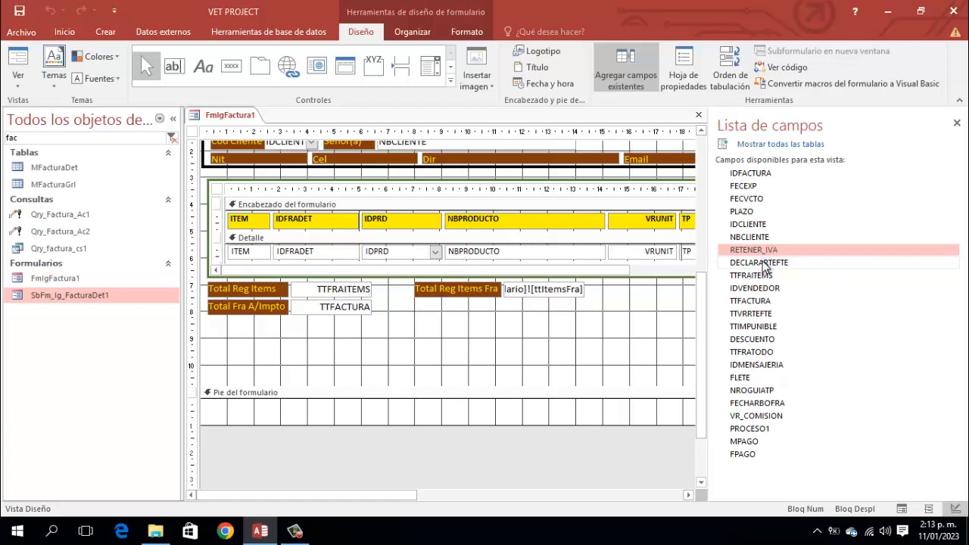
{"action": "left_click", "coordinate": [765, 262], "text": "shift"}
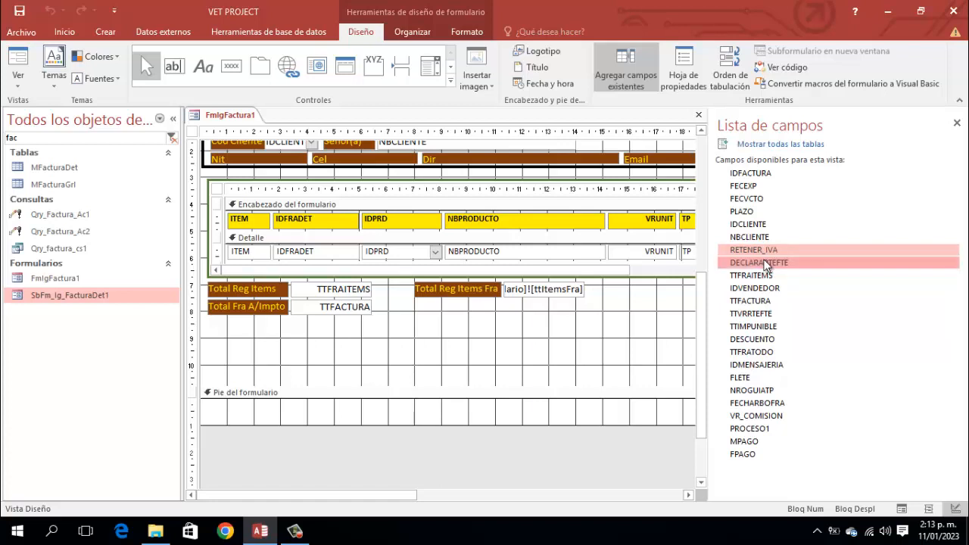
{"action": "left_click_drag", "start_coordinate": [767, 265], "coordinate": [568, 309]}
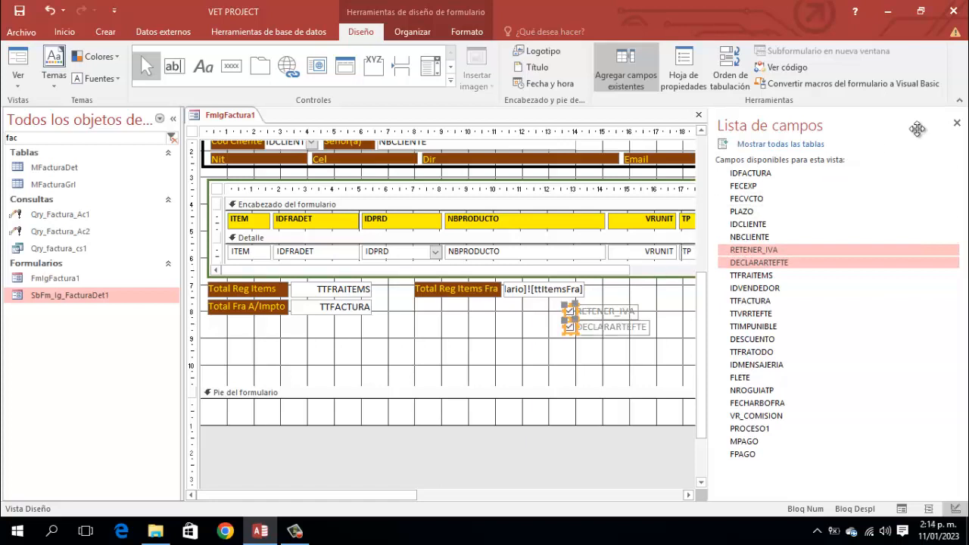
{"action": "left_click", "coordinate": [957, 123]}
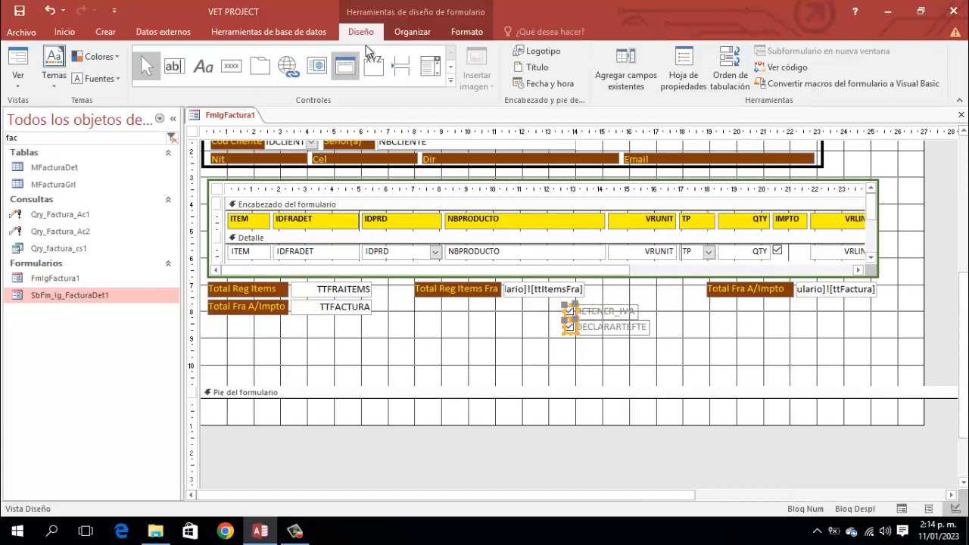
Step: Arrange the RETENER_IVA and DECLARARTEFTE check boxes and their labels in a stacked layout
{"action": "left_click", "coordinate": [429, 36]}
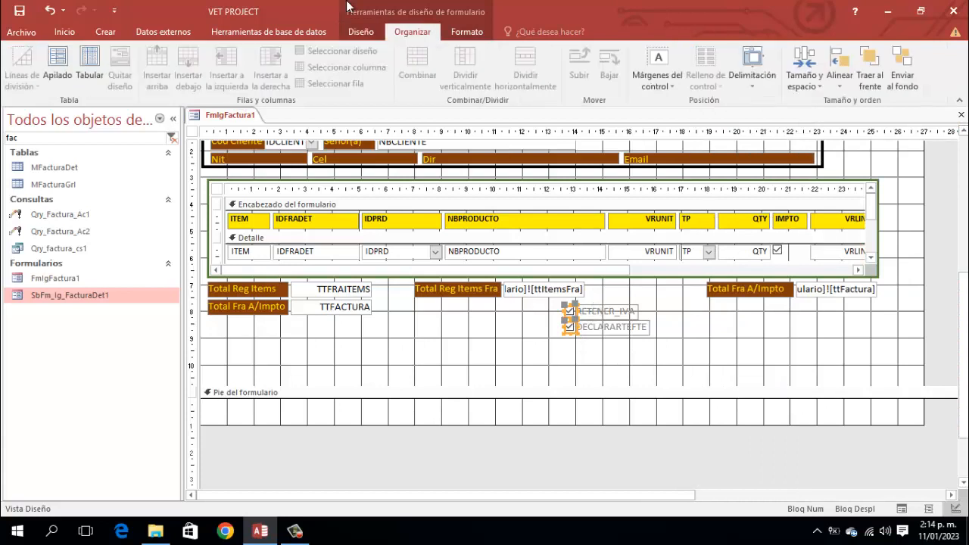
{"action": "left_click", "coordinate": [65, 66]}
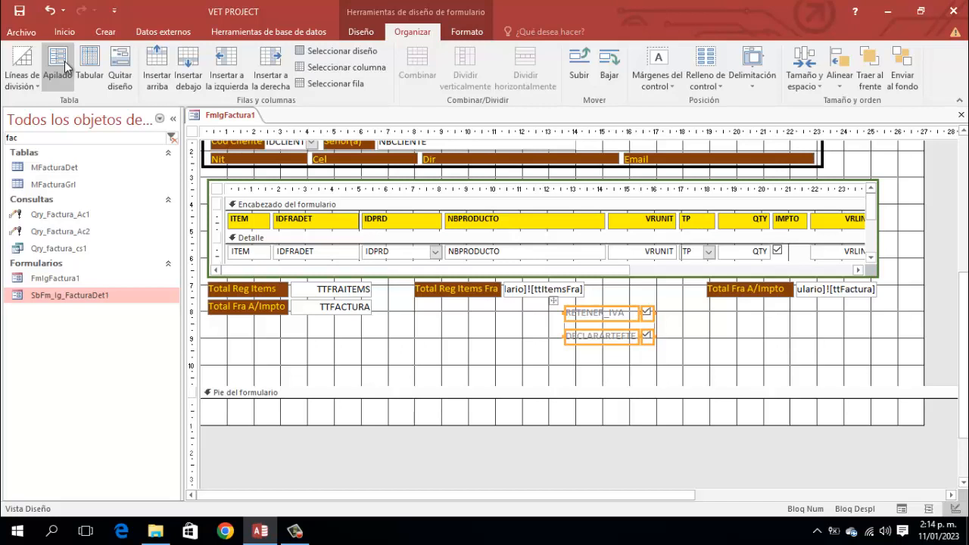
{"action": "left_click", "coordinate": [678, 322]}
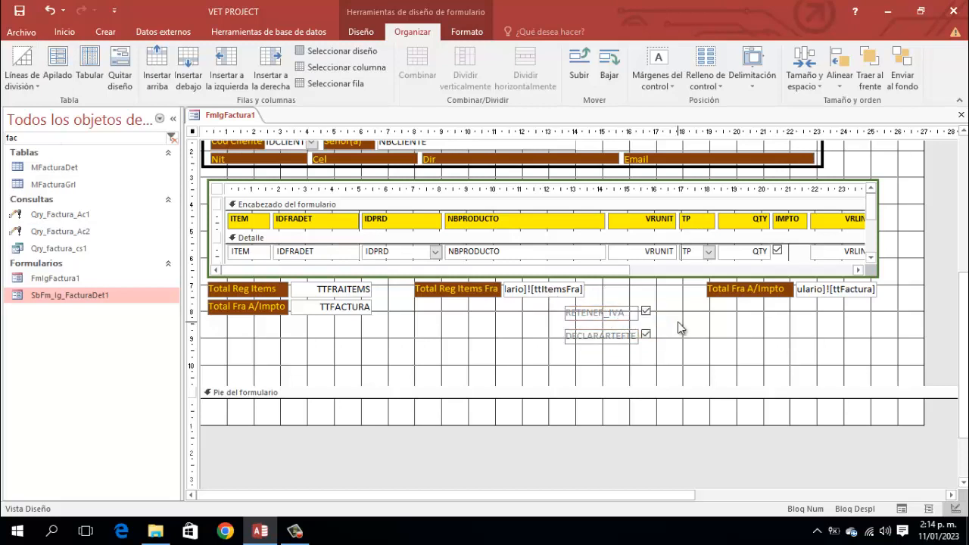
Step: Give the RETENER_IVA and DECLARARTEFTE labels a brown fill and yellow text
{"action": "left_click", "coordinate": [609, 302]}
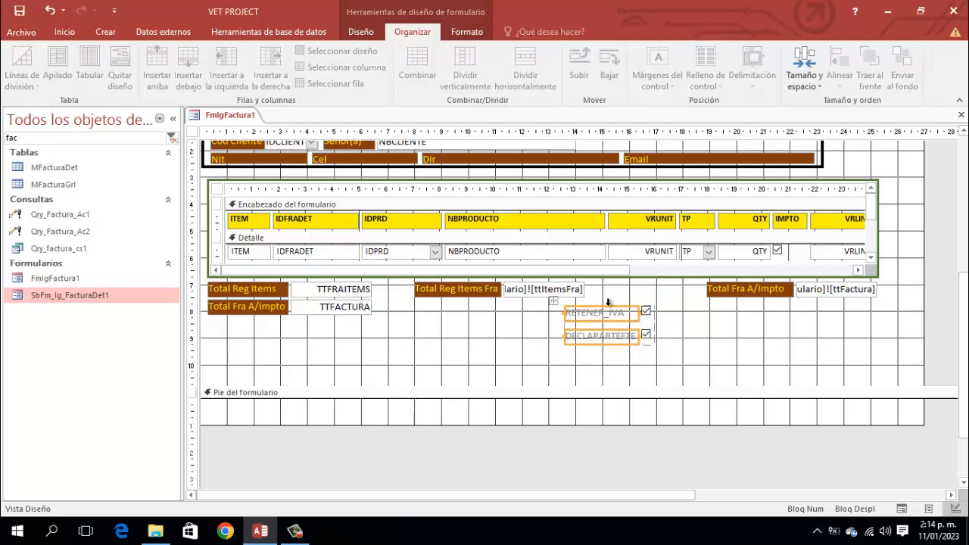
{"action": "left_click", "coordinate": [471, 31]}
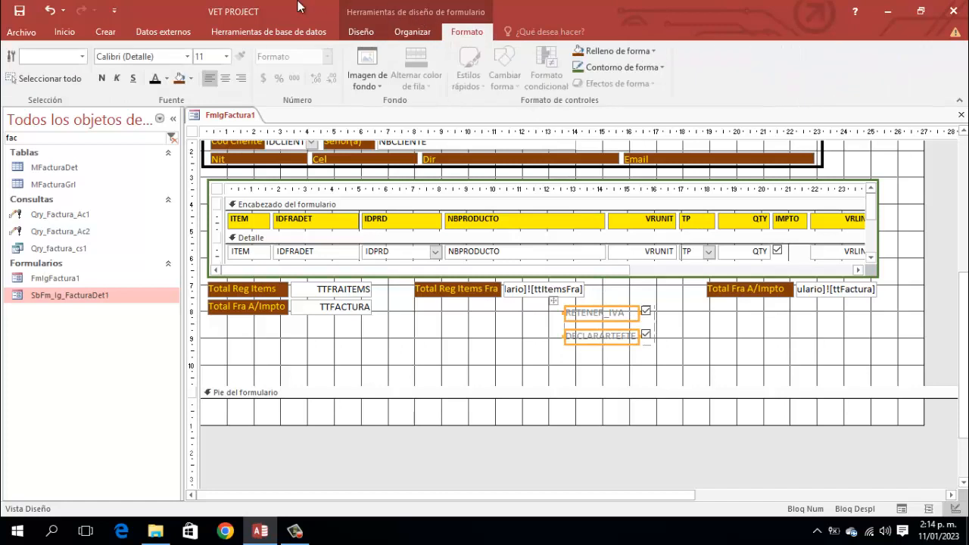
{"action": "left_click", "coordinate": [182, 77]}
{"action": "left_click", "coordinate": [168, 79]}
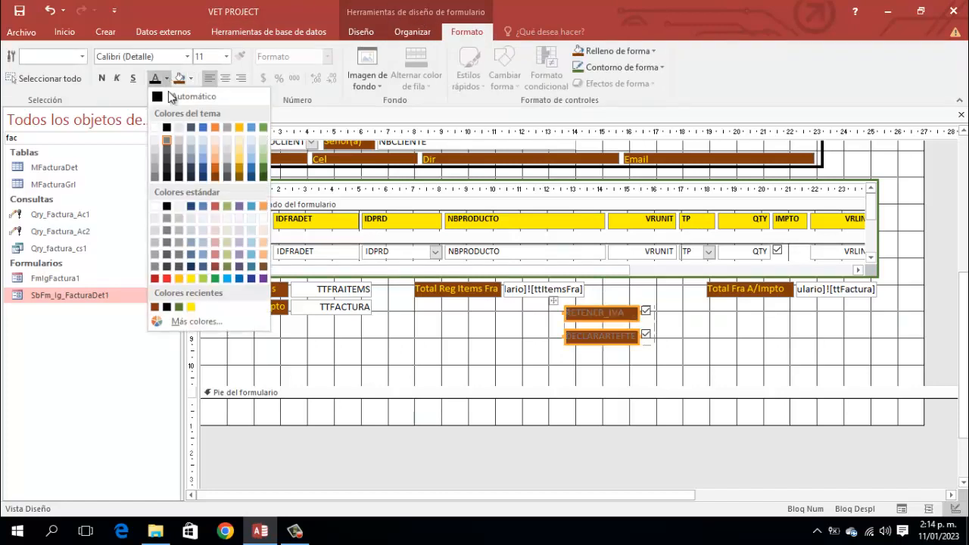
{"action": "left_click", "coordinate": [191, 308]}
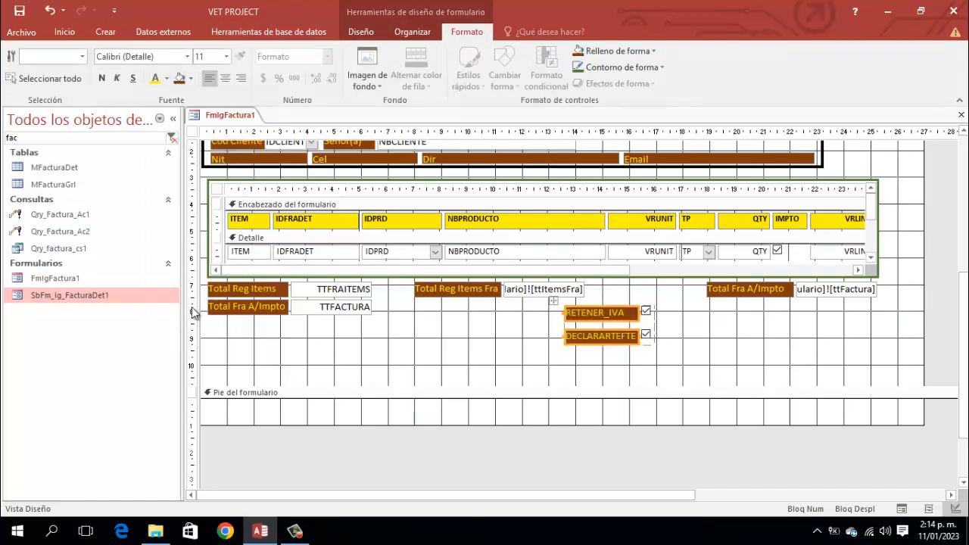
{"action": "left_click", "coordinate": [685, 342]}
Step: Change the caption of the DECLARARTEFTE label to DECLARAR TEFTE
{"action": "left_click", "coordinate": [646, 312]}
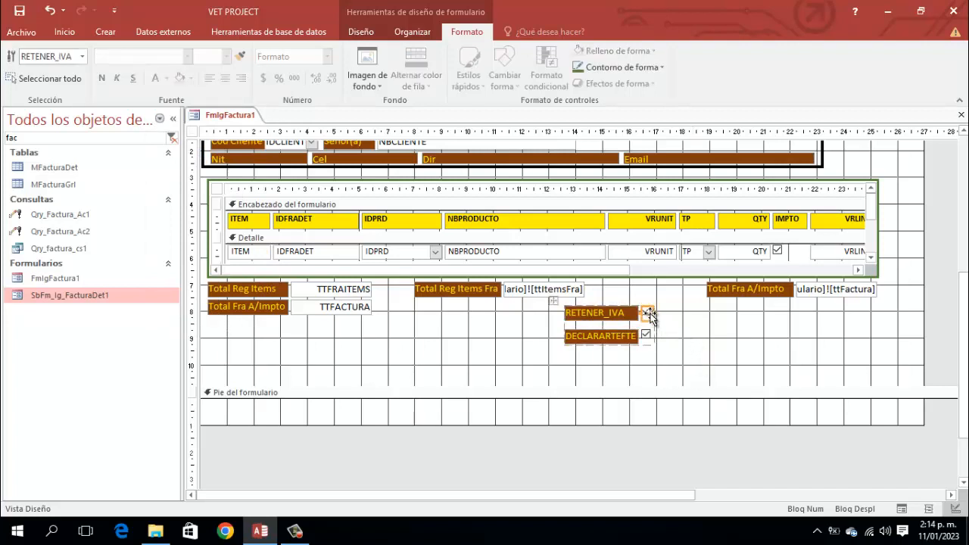
{"action": "left_click", "coordinate": [608, 312]}
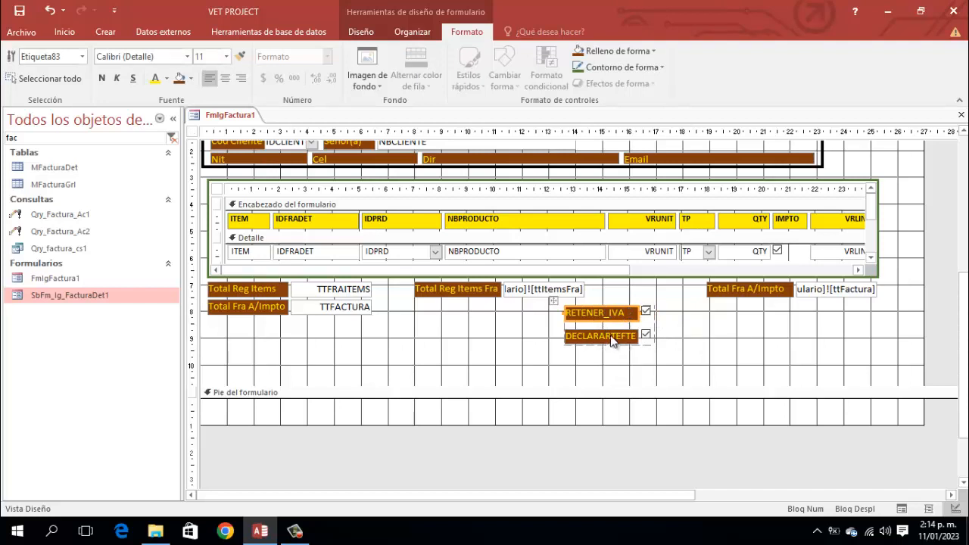
{"action": "left_click", "coordinate": [613, 336]}
{"action": "left_click", "coordinate": [614, 337]}
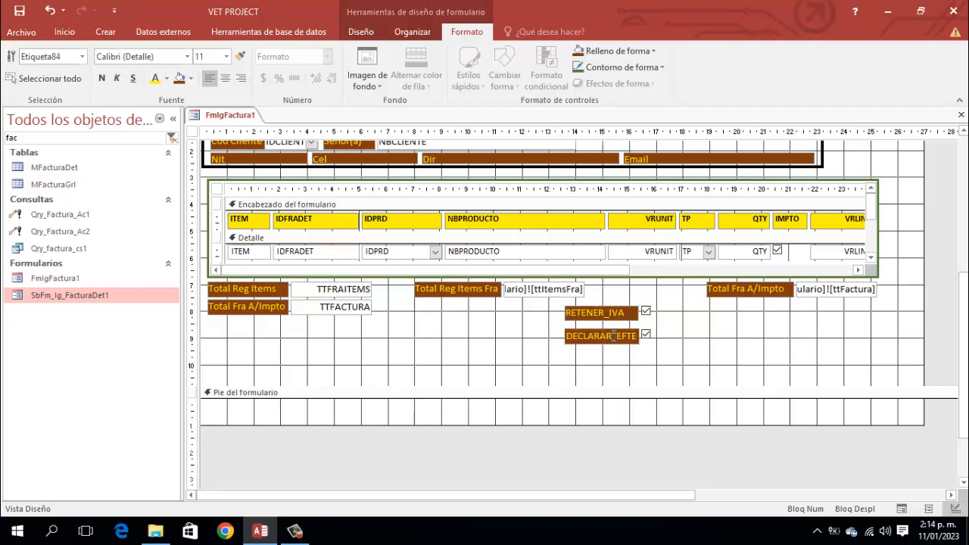
{"action": "type", "text": "_"}
{"action": "left_click", "coordinate": [677, 337]}
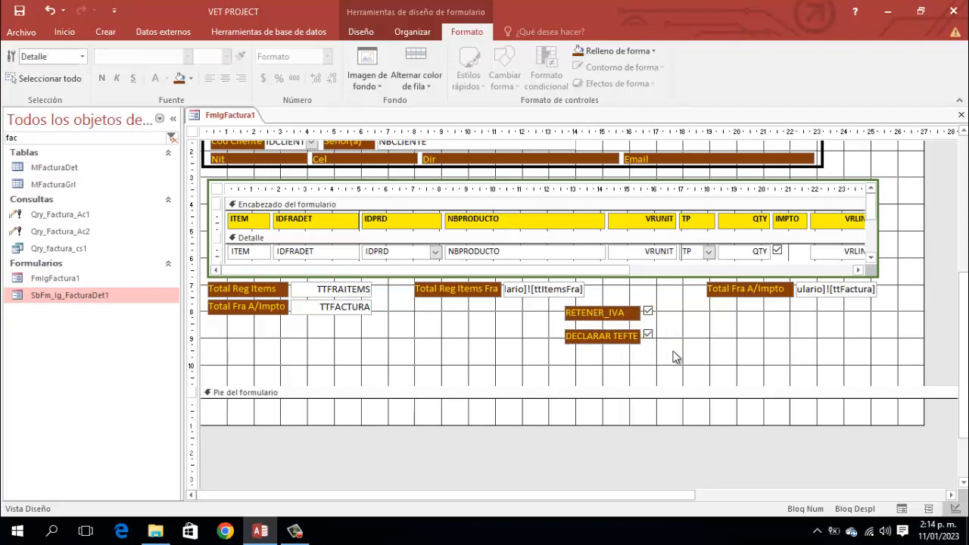
Step: Remove the stacked layout from the two check boxes and labels, and decrease their vertical spacing twice
{"action": "left_click_drag", "start_coordinate": [674, 353], "coordinate": [572, 303]}
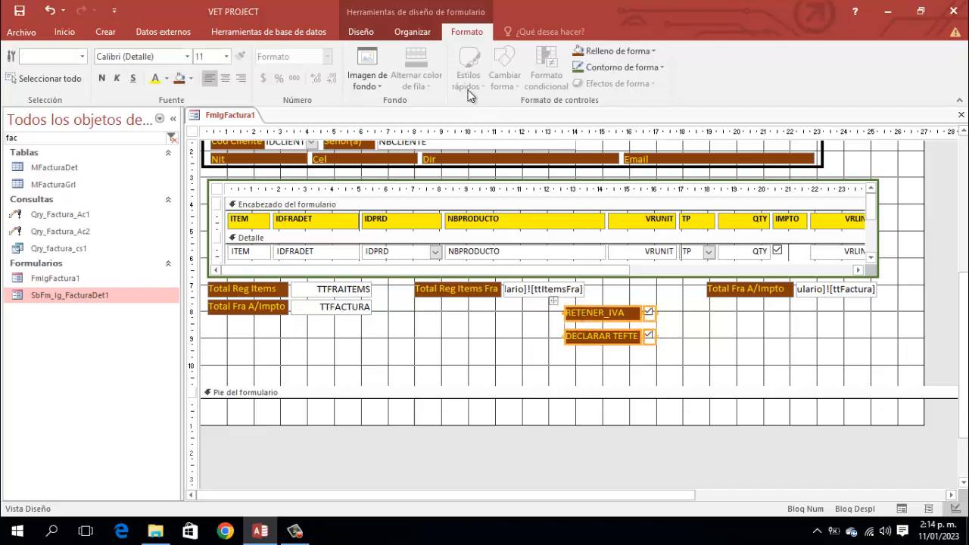
{"action": "left_click", "coordinate": [414, 32]}
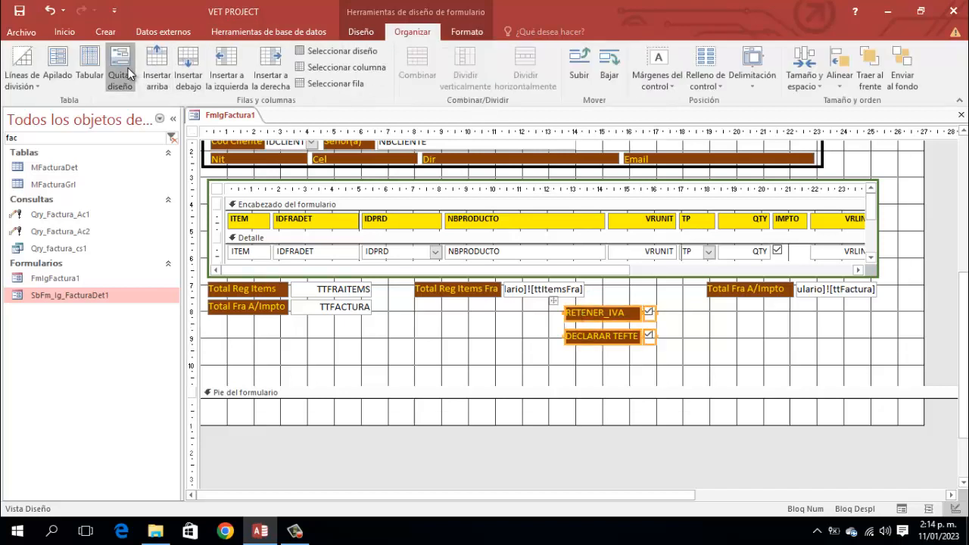
{"action": "left_click", "coordinate": [803, 89]}
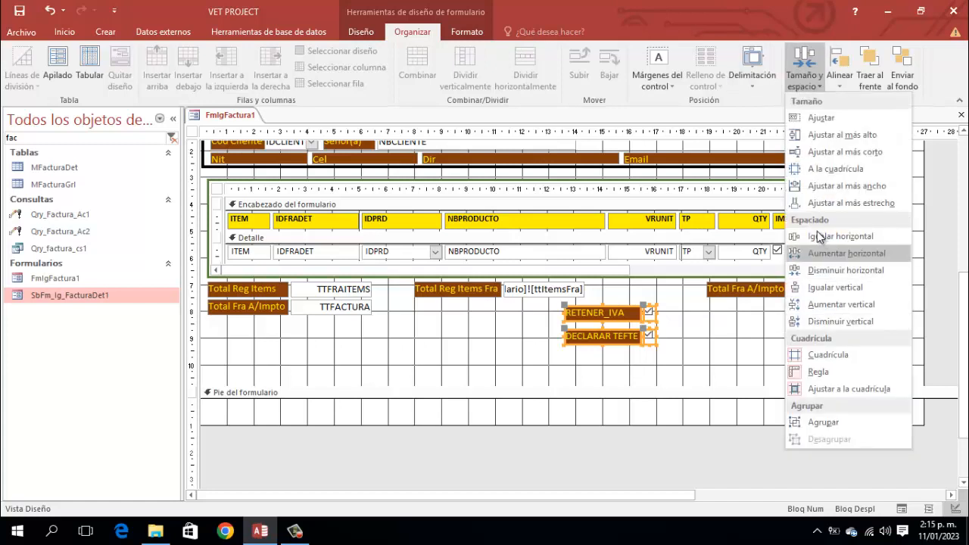
{"action": "left_click", "coordinate": [839, 321]}
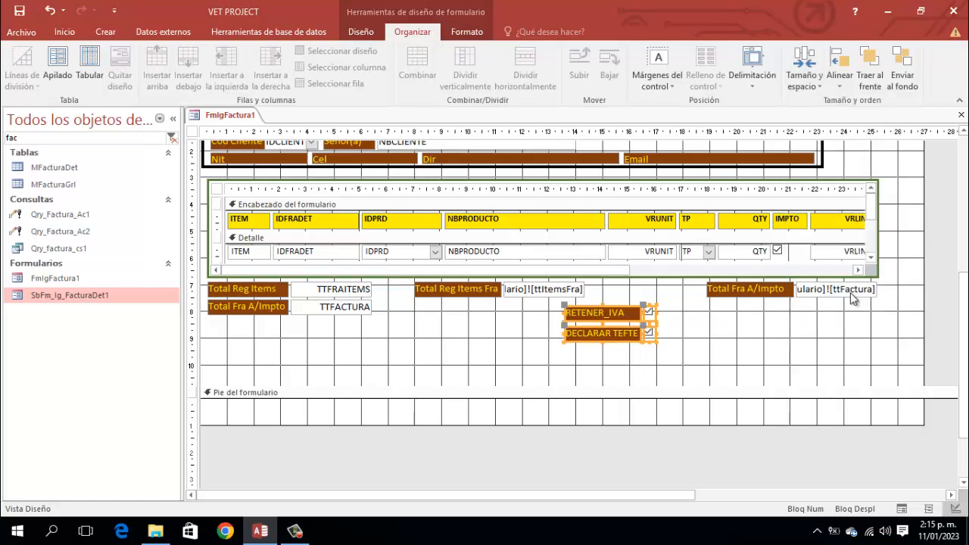
{"action": "left_click", "coordinate": [805, 76]}
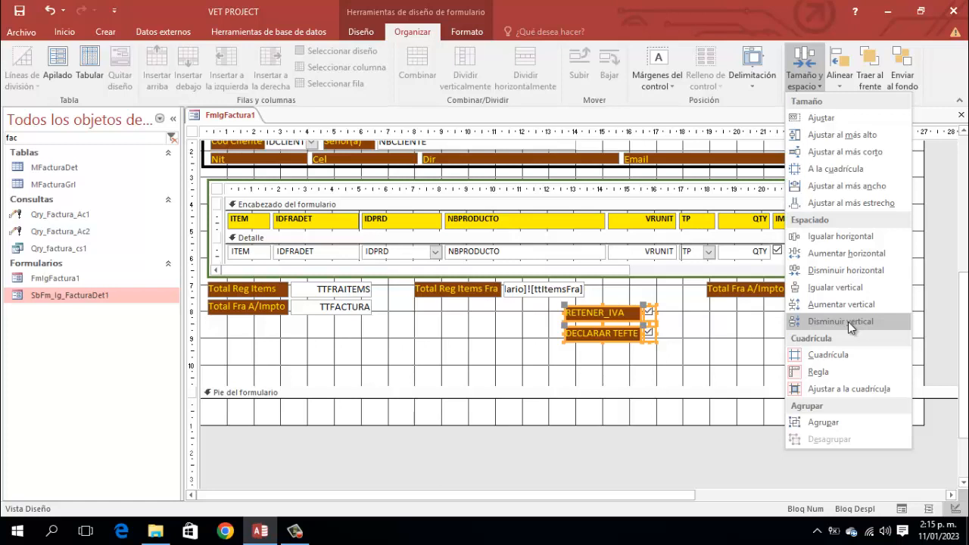
{"action": "left_click", "coordinate": [840, 321]}
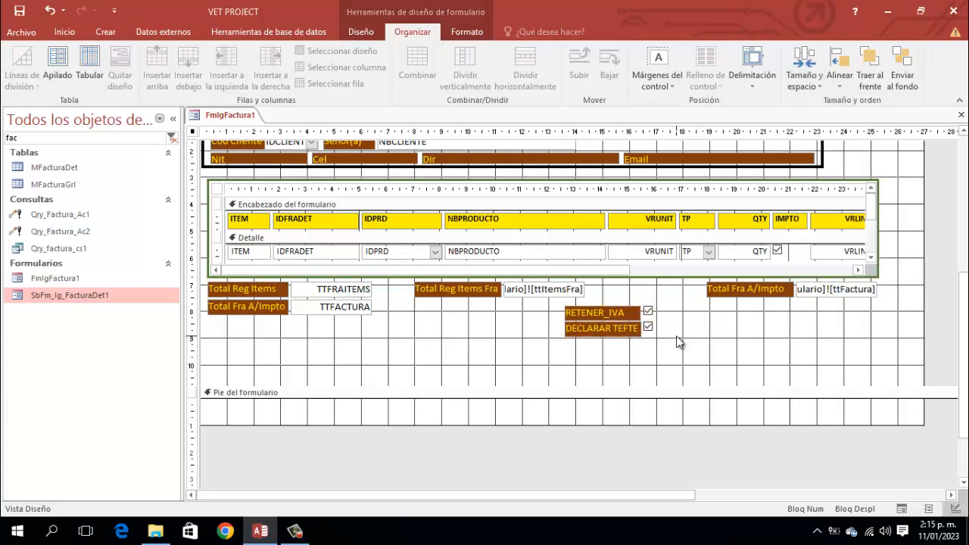
Step: Move the RETENER_IVA and DECLARAR TEFTE controls directly beneath the Total Reg Items Fra label, aligned with its left edge
{"action": "left_click", "coordinate": [609, 313]}
{"action": "left_click_drag", "start_coordinate": [610, 314], "coordinate": [461, 309]}
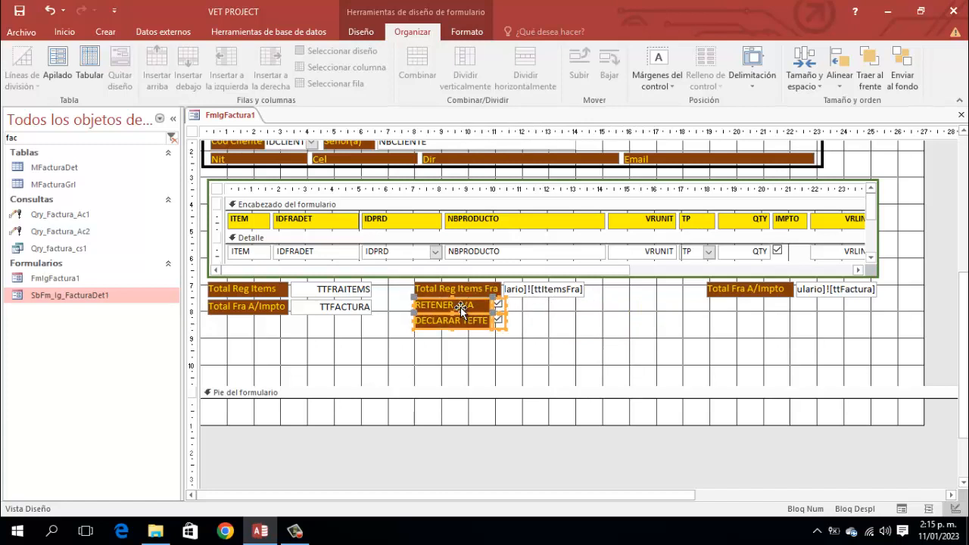
{"action": "left_click", "coordinate": [565, 334]}
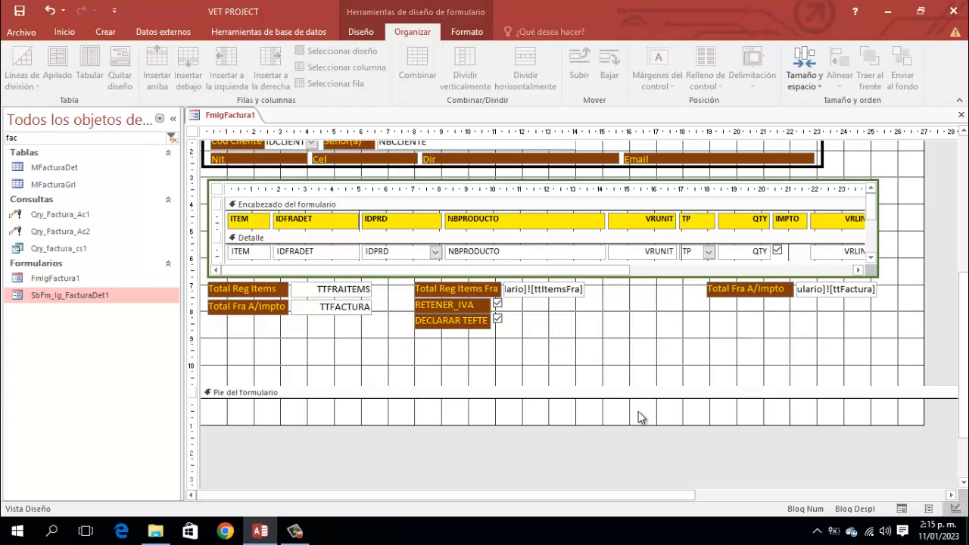
Step: Shorten the Detalle section to just below the DECLARAR TEFTE label and collapse the form footer to zero height
{"action": "left_click_drag", "start_coordinate": [625, 384], "coordinate": [638, 337]}
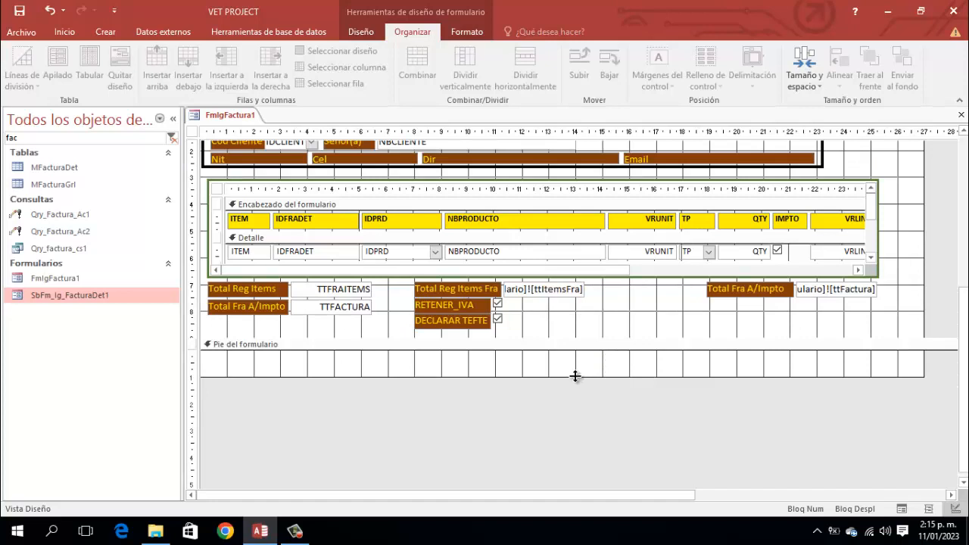
{"action": "left_click_drag", "start_coordinate": [576, 376], "coordinate": [591, 349]}
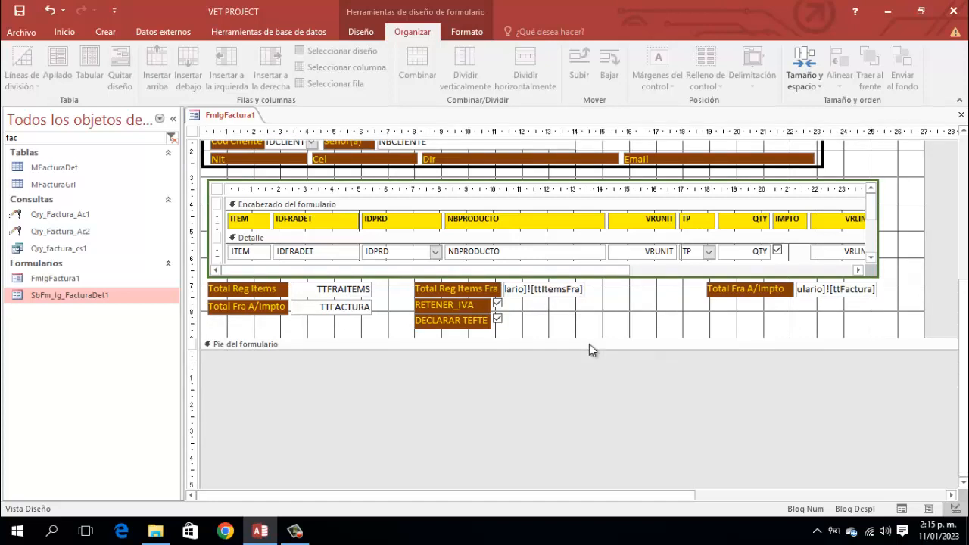
{"action": "scroll", "coordinate": [650, 318], "scroll_direction": "up", "scroll_amount": 1}
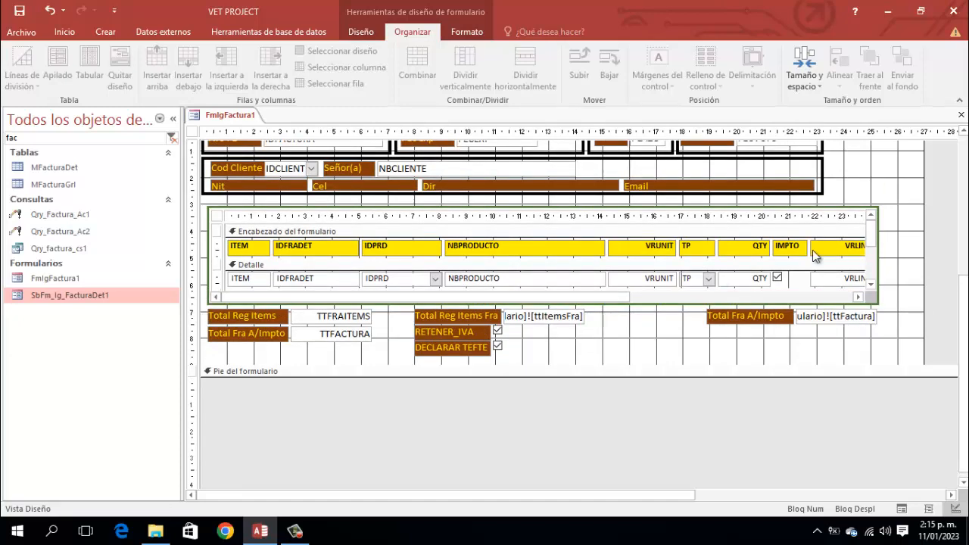
Step: Review the FmIgFactura1 layout from header to footer, then save and close the form
{"action": "scroll", "coordinate": [908, 233], "scroll_direction": "up", "scroll_amount": 5}
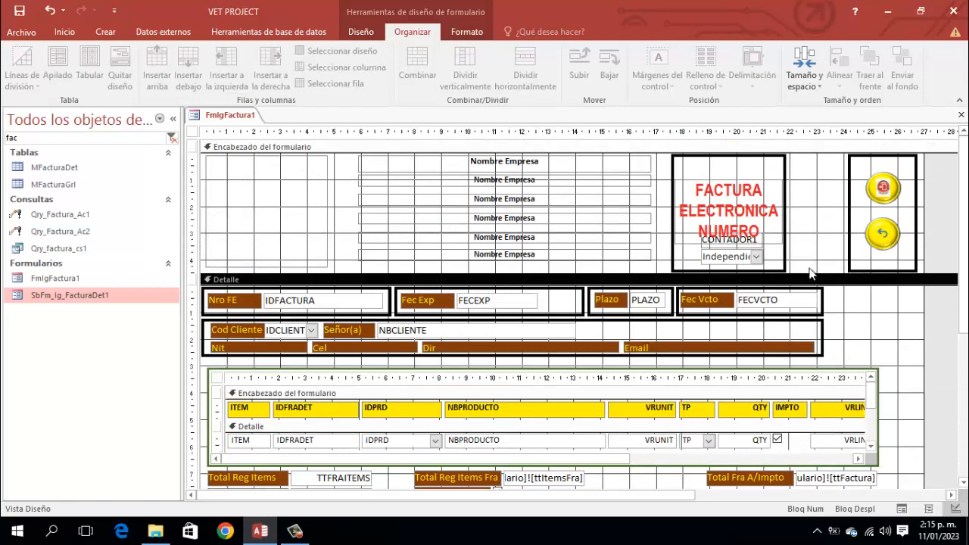
{"action": "scroll", "coordinate": [836, 326], "scroll_direction": "down", "scroll_amount": 5}
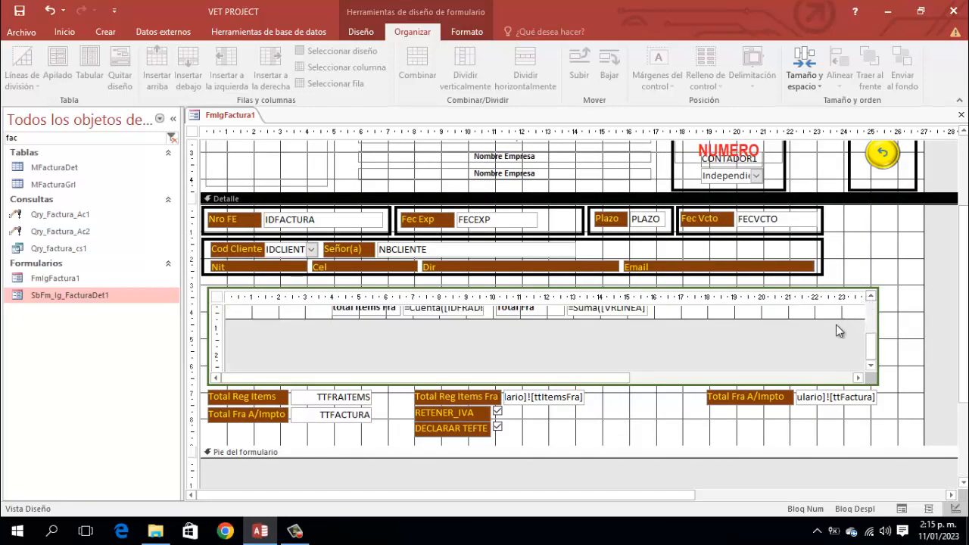
{"action": "scroll", "coordinate": [836, 334], "scroll_direction": "up", "scroll_amount": 3}
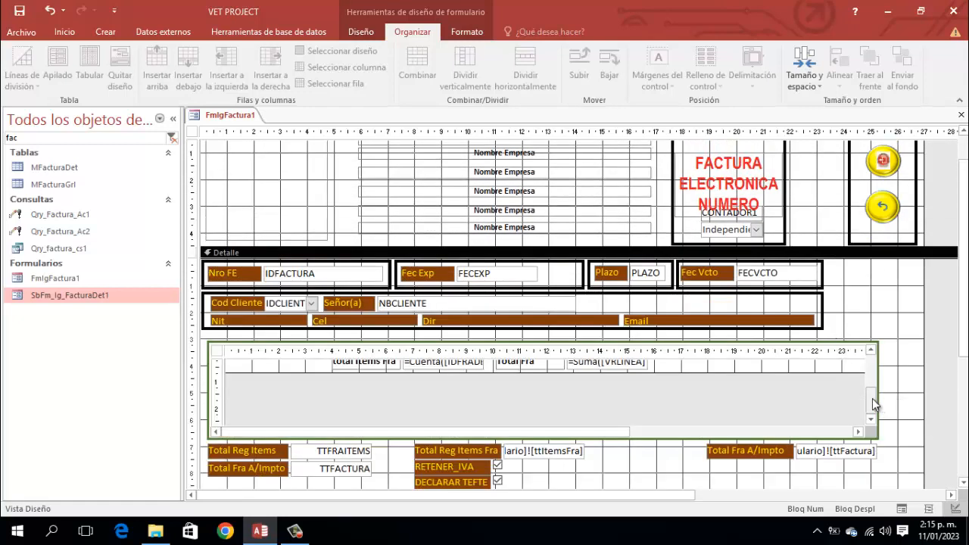
{"action": "left_click_drag", "start_coordinate": [872, 398], "coordinate": [871, 362]}
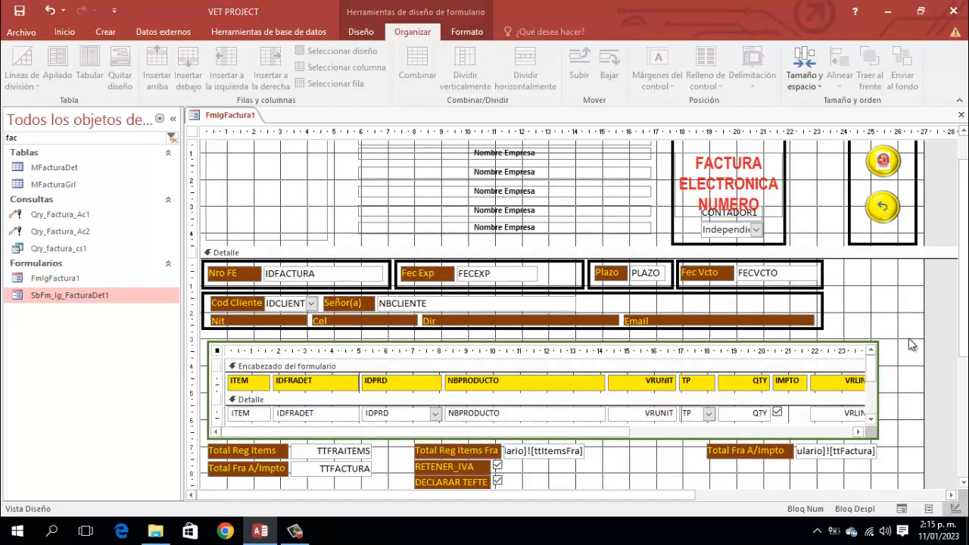
{"action": "scroll", "coordinate": [951, 350], "scroll_direction": "down", "scroll_amount": 5}
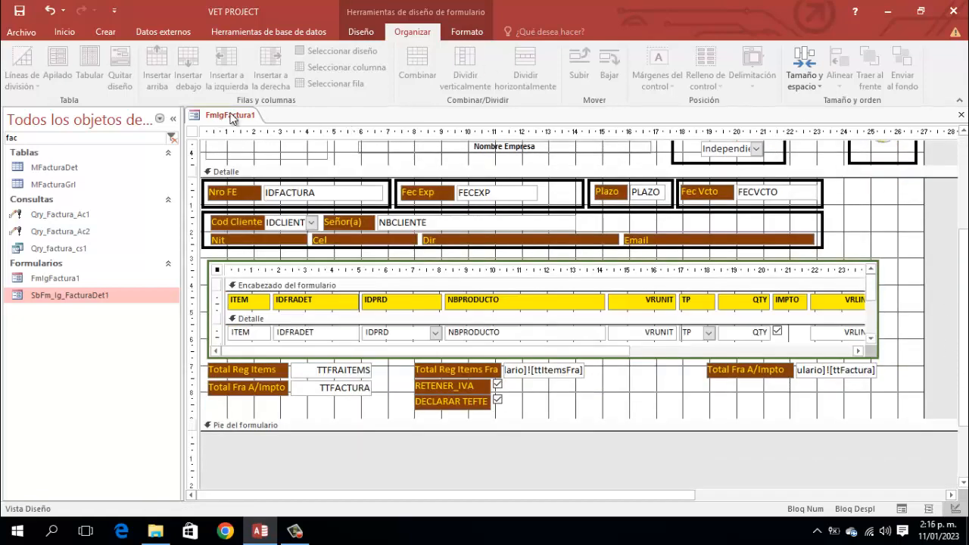
{"action": "right_click", "coordinate": [232, 118]}
{"action": "left_click", "coordinate": [262, 124]}
{"action": "right_click", "coordinate": [233, 117]}
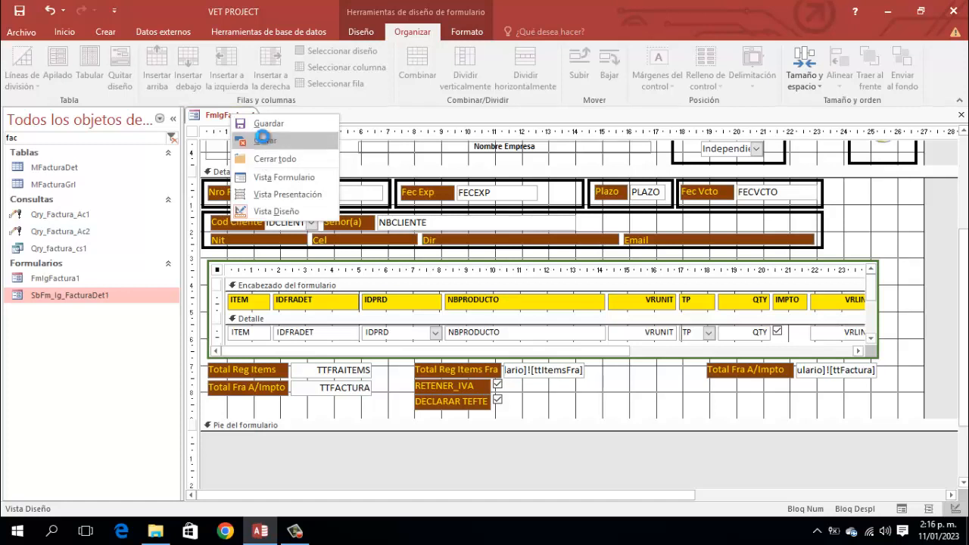
{"action": "left_click", "coordinate": [259, 140]}
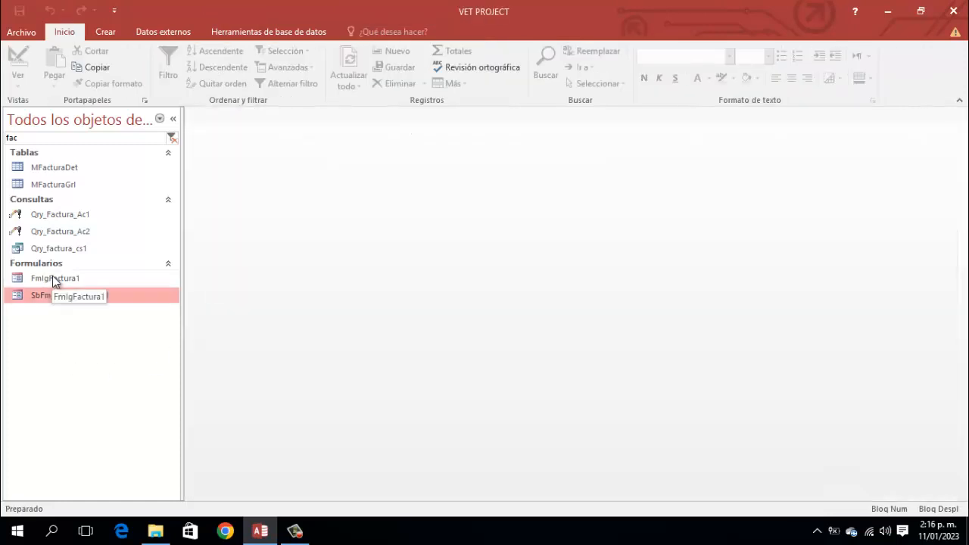
Step: Check the contents of the MFacturaGrl and MFacturaDet tables, then close both
{"action": "double_click", "coordinate": [59, 186]}
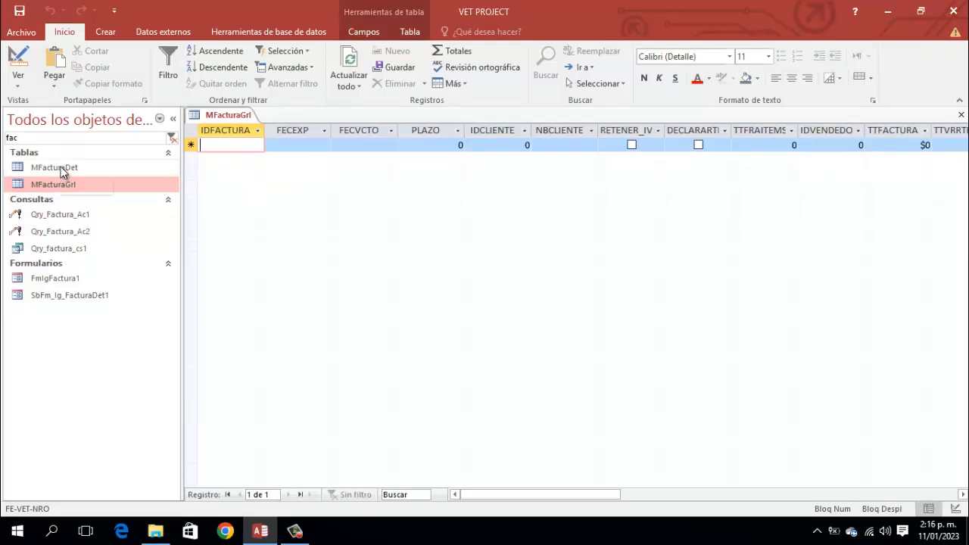
{"action": "double_click", "coordinate": [54, 168]}
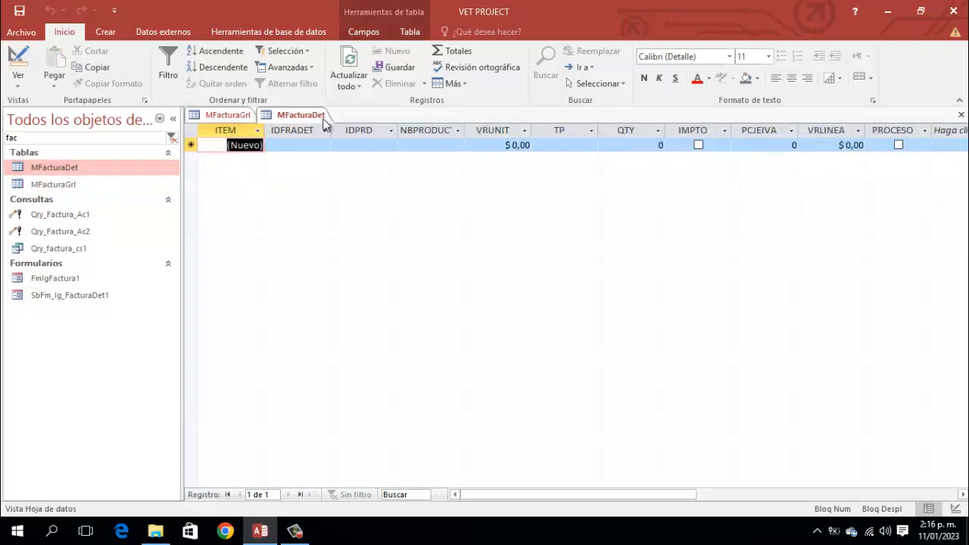
{"action": "right_click", "coordinate": [320, 116]}
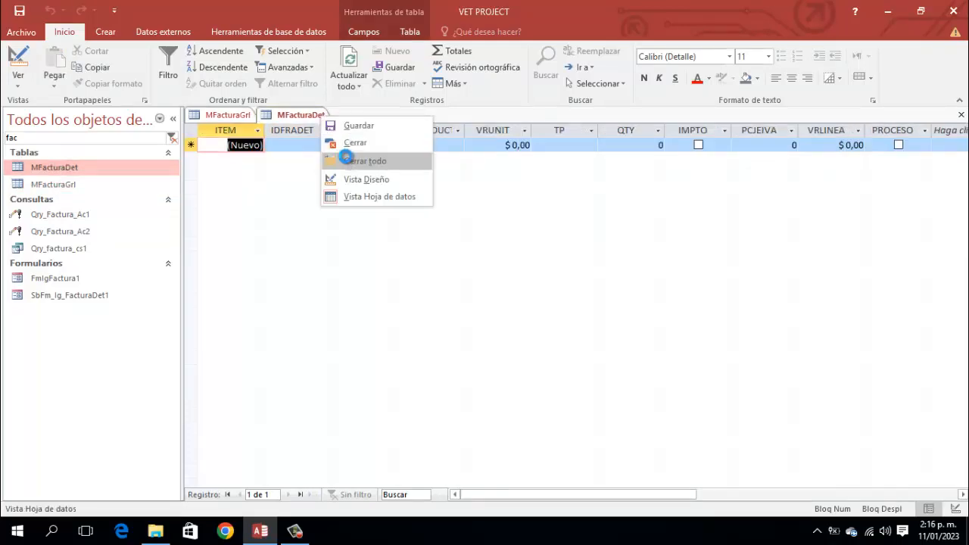
{"action": "left_click", "coordinate": [337, 159]}
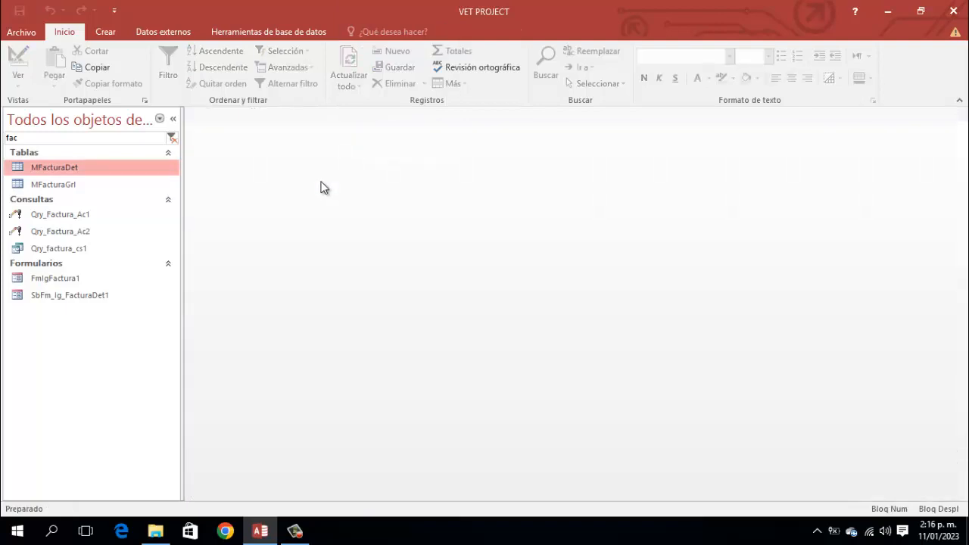
Step: Open FmIgFactura1 and enter 11/01/2023 as Fec Exp and 10 as Plazo
{"action": "left_click", "coordinate": [60, 278]}
{"action": "double_click", "coordinate": [61, 278]}
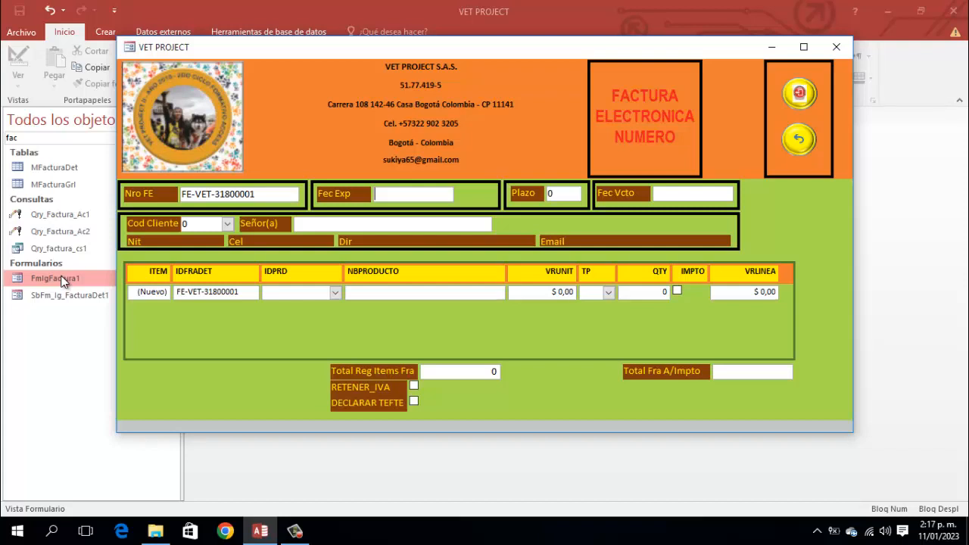
{"action": "type", "text": "11/"}
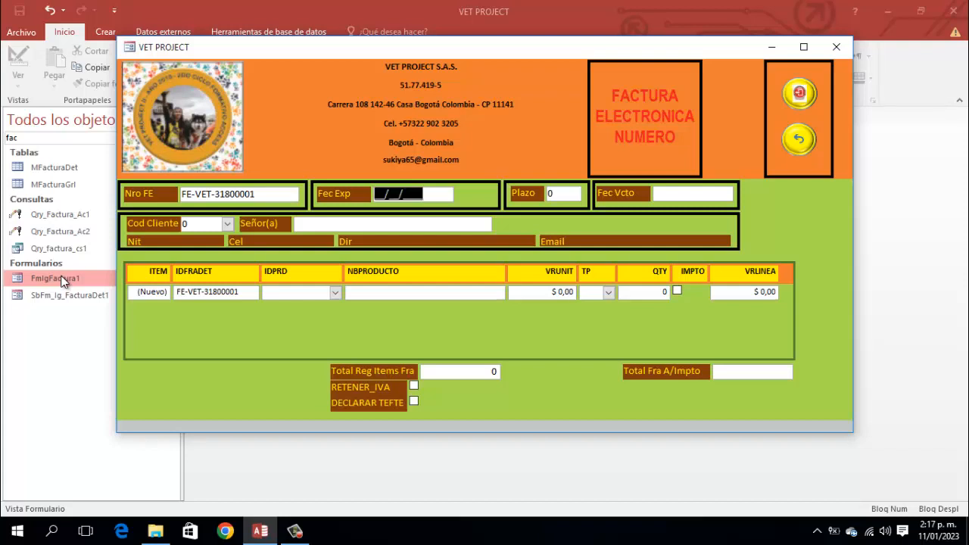
{"action": "type", "text": "01/2023"}
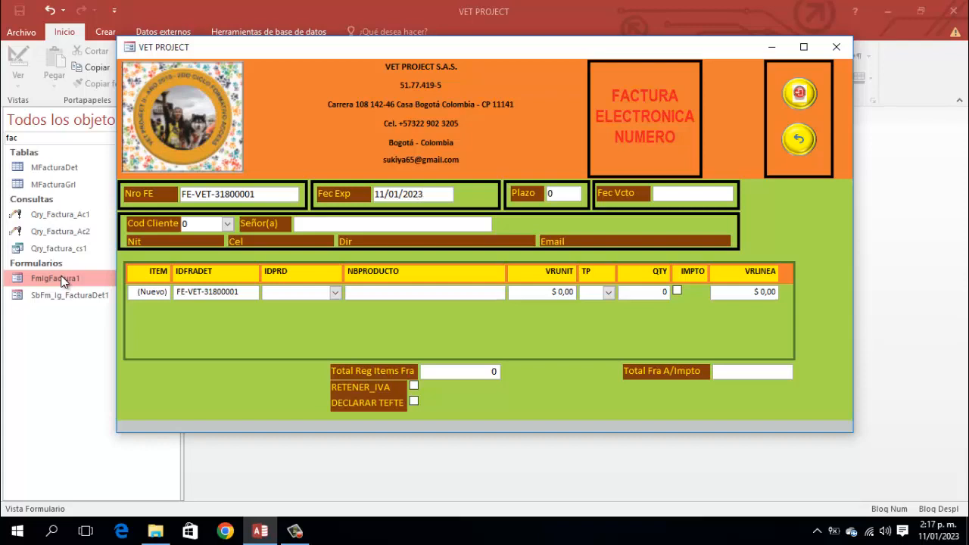
{"action": "key", "text": "Tab"}
{"action": "type", "text": "10"}
{"action": "key", "text": "Tab"}
Step: Choose the third customer in the Cod Cliente list and continue to the invoice detail lines
{"action": "key", "text": "Tab"}
{"action": "key", "text": "F4"}
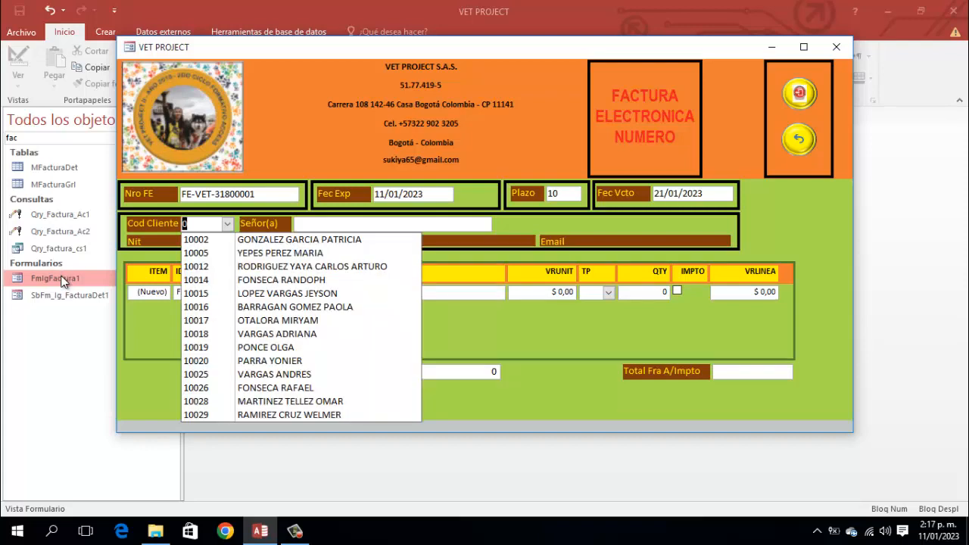
{"action": "key", "text": "Down"}
{"action": "key", "text": "Down"}
{"action": "key", "text": "Down"}
{"action": "key", "text": "Return"}
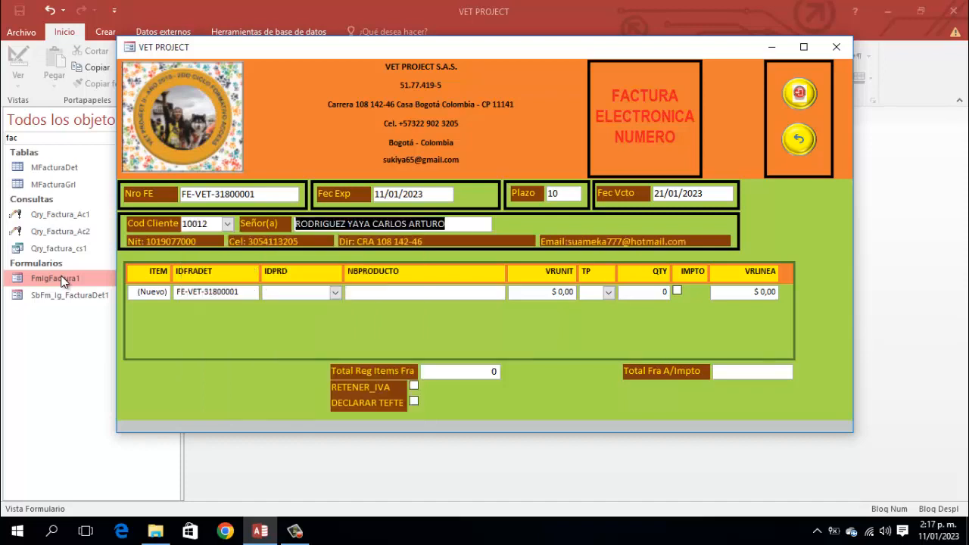
{"action": "key", "text": "Return"}
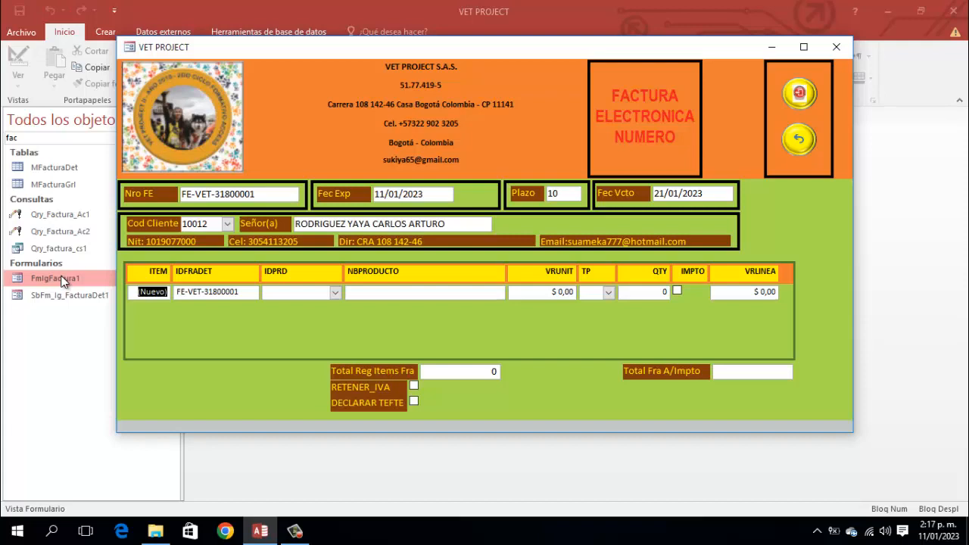
Step: Select product PR000218, CONCENTRADO AGILITY GOLD 15 KG, as the IDPRD of the first detail line
{"action": "key", "text": "Return"}
{"action": "key", "text": "Return"}
{"action": "key", "text": "alt+Down"}
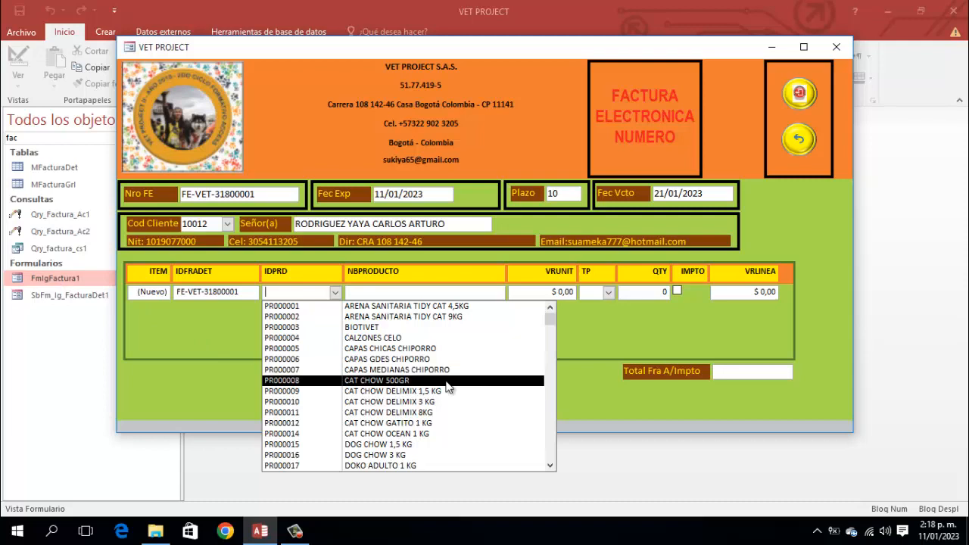
{"action": "key", "text": "Down"}
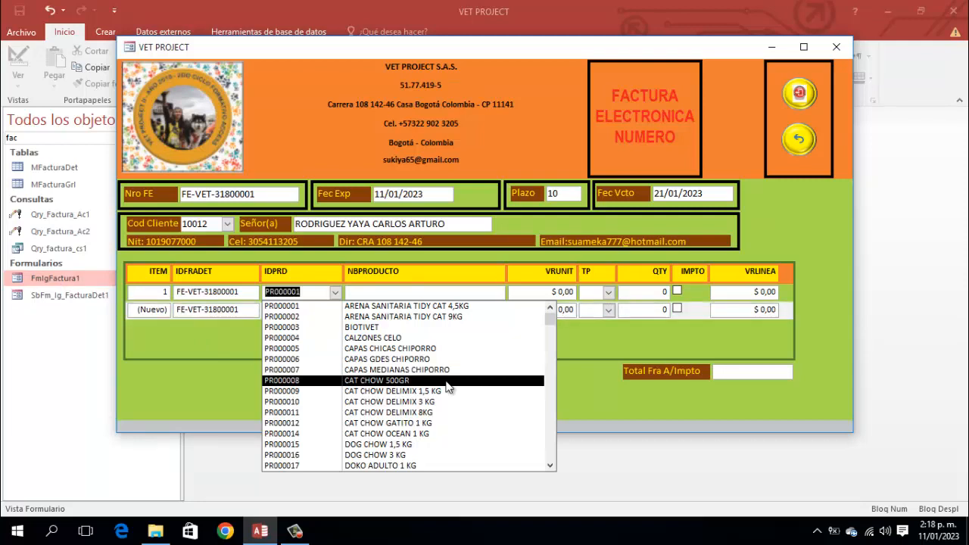
{"action": "key", "text": "Escape"}
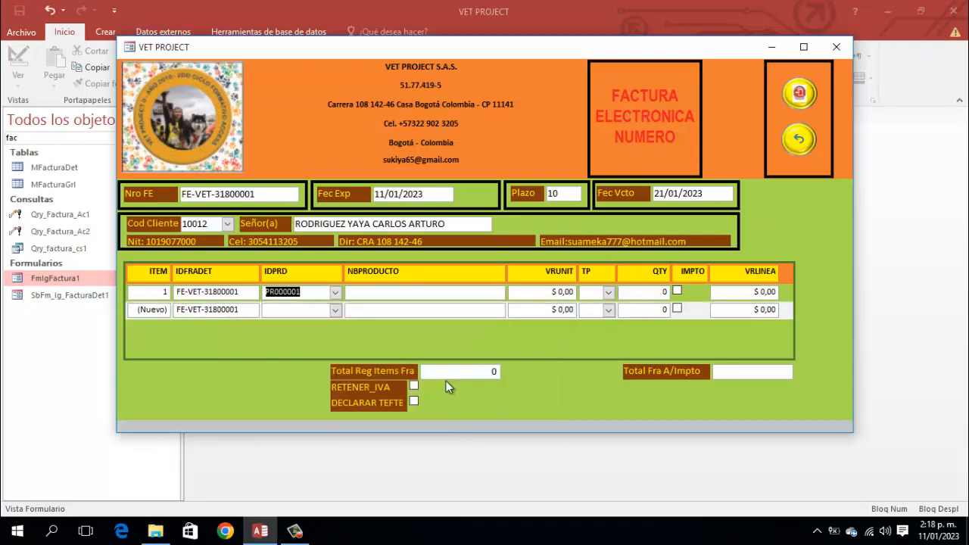
{"action": "key", "text": "F4"}
{"action": "key", "text": "Down"}
{"action": "key", "text": "Down"}
{"action": "key", "text": "Down"}
{"action": "key", "text": "Down"}
{"action": "key", "text": "Down"}
{"action": "key", "text": "Down"}
{"action": "key", "text": "Down"}
{"action": "key", "text": "Down"}
{"action": "key", "text": "Down"}
{"action": "key", "text": "Down"}
{"action": "key", "text": "Down"}
{"action": "key", "text": "Down"}
{"action": "key", "text": "Down"}
{"action": "key", "text": "Down"}
{"action": "key", "text": "Down"}
{"action": "key", "text": "Down"}
{"action": "key", "text": "Down"}
{"action": "key", "text": "Down"}
{"action": "key", "text": "Down"}
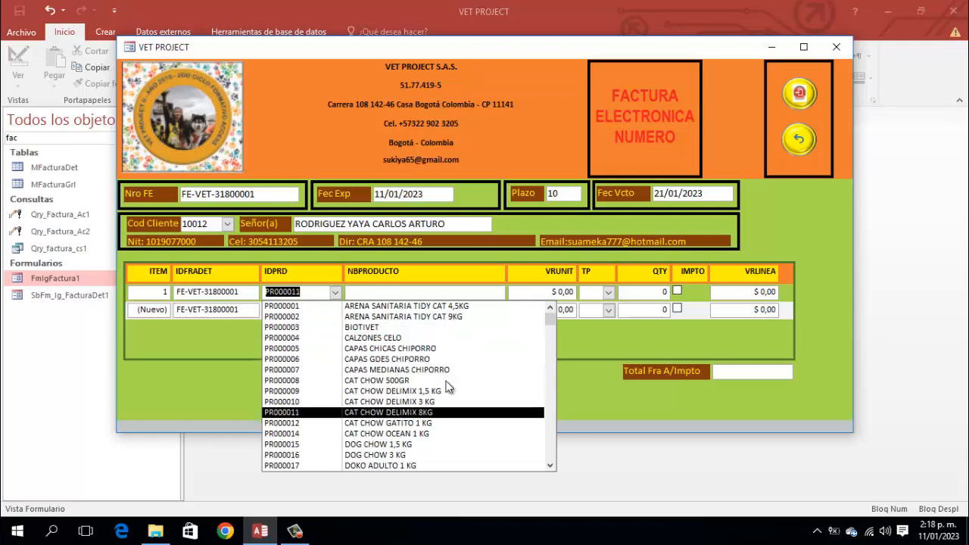
{"action": "key", "text": "Down"}
{"action": "key", "text": "Down"}
{"action": "key", "text": "Down"}
{"action": "key", "text": "Down"}
{"action": "key", "text": "Down"}
{"action": "key", "text": "Down"}
{"action": "key", "text": "Down"}
{"action": "key", "text": "Down"}
{"action": "key", "text": "Down"}
{"action": "key", "text": "Down"}
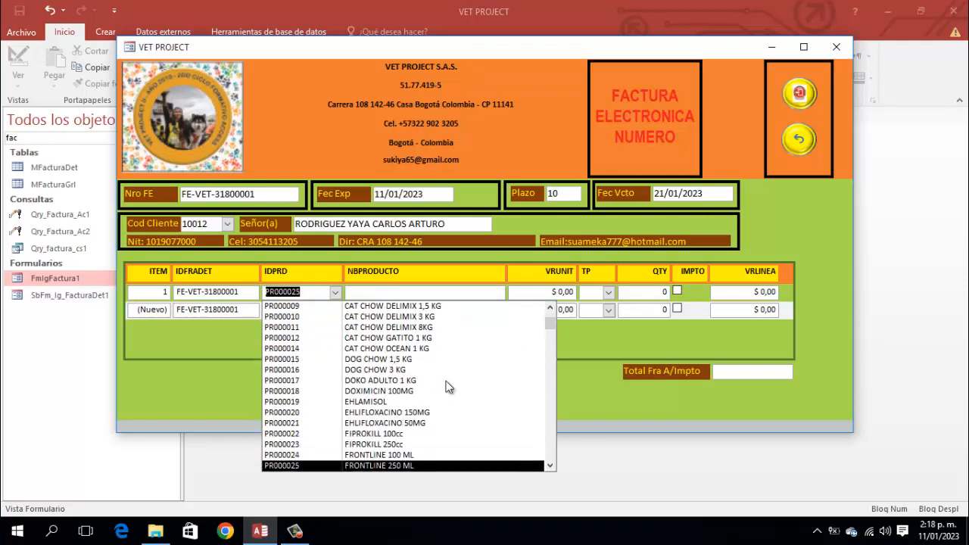
{"action": "key", "text": "Down"}
{"action": "key", "text": "Down"}
{"action": "key", "text": "Down"}
{"action": "key", "text": "Down"}
{"action": "key", "text": "Down"}
{"action": "key", "text": "Down"}
{"action": "key", "text": "Down"}
{"action": "key", "text": "Down"}
{"action": "key", "text": "Down"}
{"action": "key", "text": "Down"}
{"action": "key", "text": "Down"}
{"action": "key", "text": "Down"}
{"action": "key", "text": "Down"}
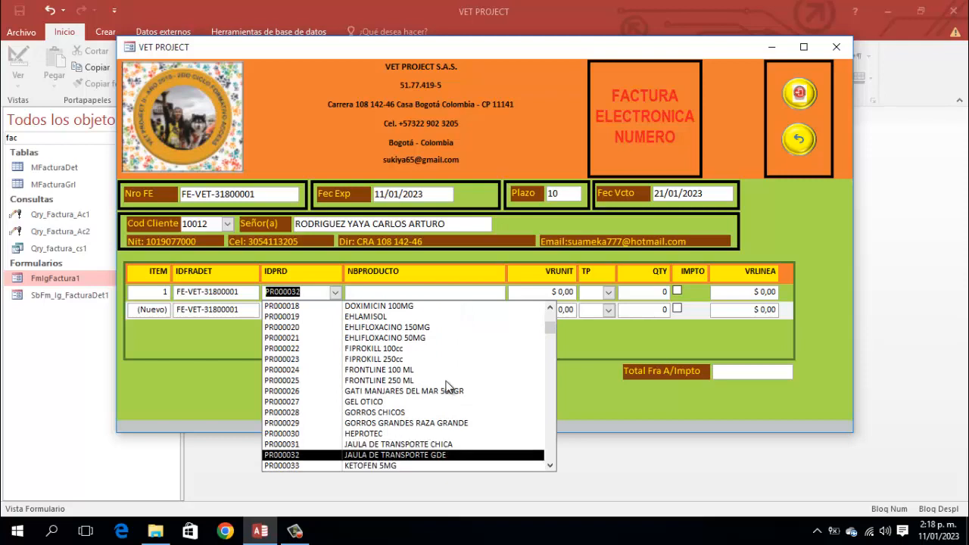
{"action": "key", "text": "Down"}
{"action": "key", "text": "Down"}
{"action": "key", "text": "Down"}
{"action": "key", "text": "Down"}
{"action": "key", "text": "Down"}
{"action": "key", "text": "Down"}
{"action": "key", "text": "Down"}
{"action": "key", "text": "Down"}
{"action": "key", "text": "Down"}
{"action": "key", "text": "Down"}
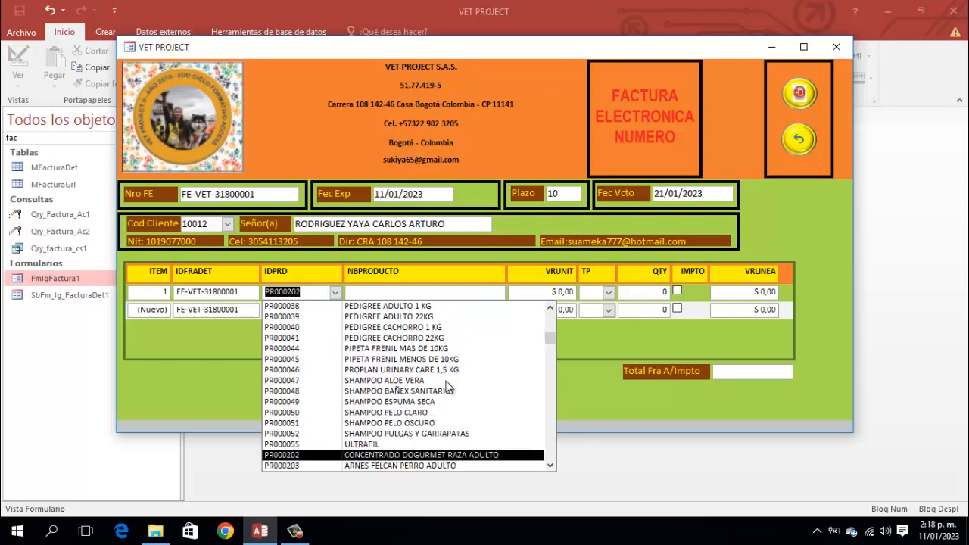
{"action": "key", "text": "Down"}
{"action": "key", "text": "Down"}
{"action": "key", "text": "Down"}
{"action": "key", "text": "Down"}
{"action": "key", "text": "Down"}
{"action": "key", "text": "Down"}
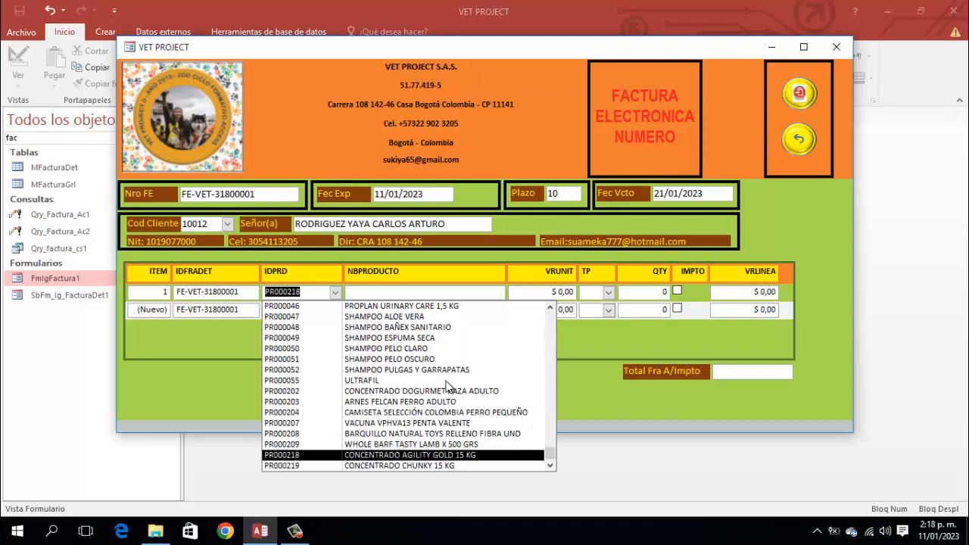
{"action": "key", "text": "Down"}
{"action": "key", "text": "Up"}
{"action": "key", "text": "Return"}
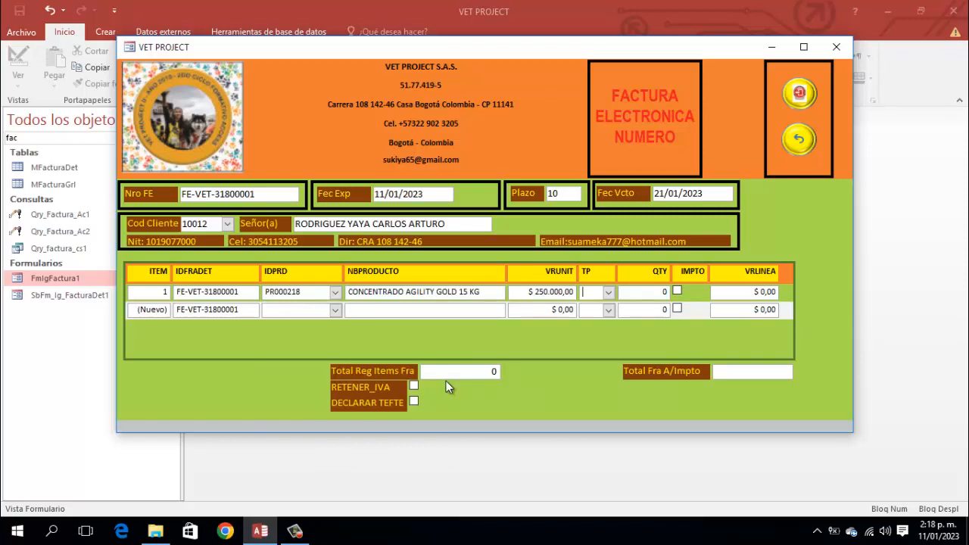
Step: Set the first detail line's TP to G and QTY to 125, and enable its IMPTO check box
{"action": "key", "text": "alt+Down"}
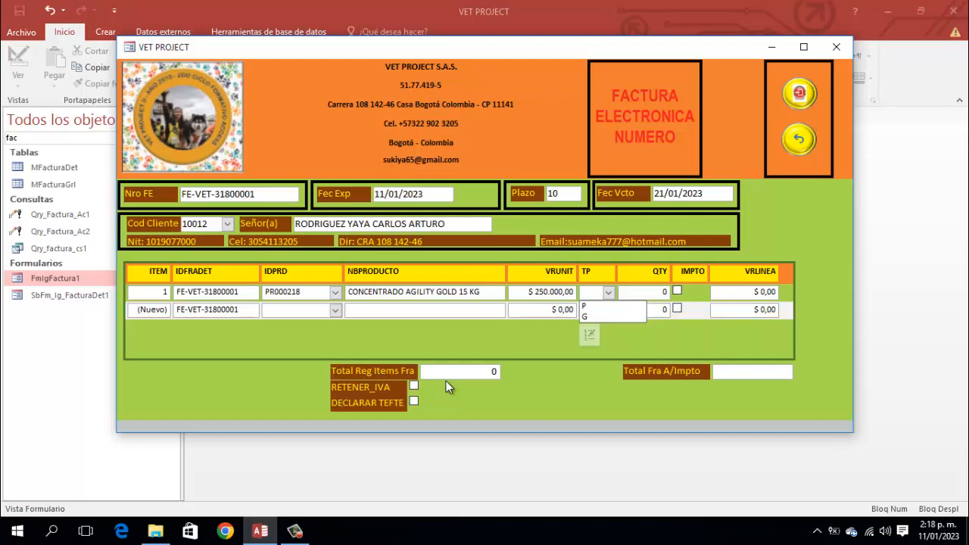
{"action": "type", "text": "g"}
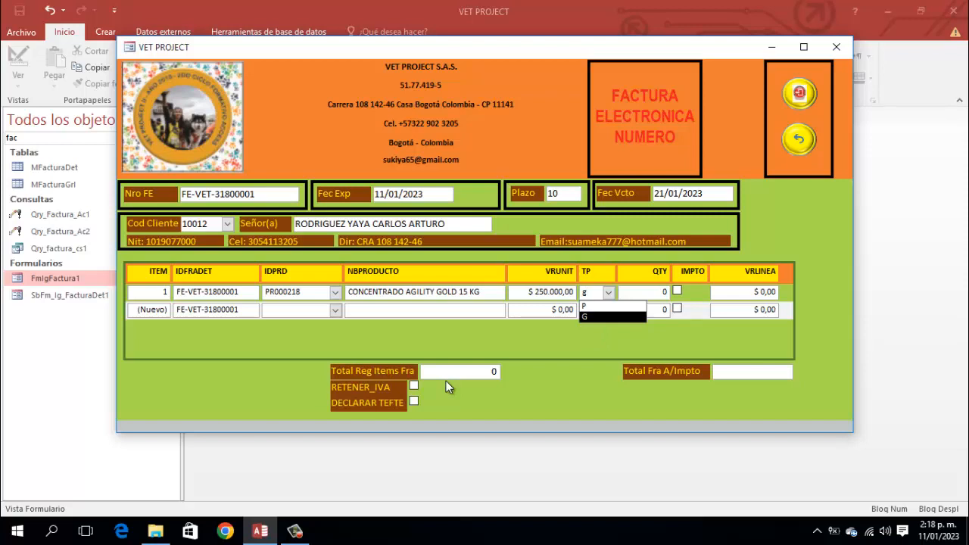
{"action": "key", "text": "Tab"}
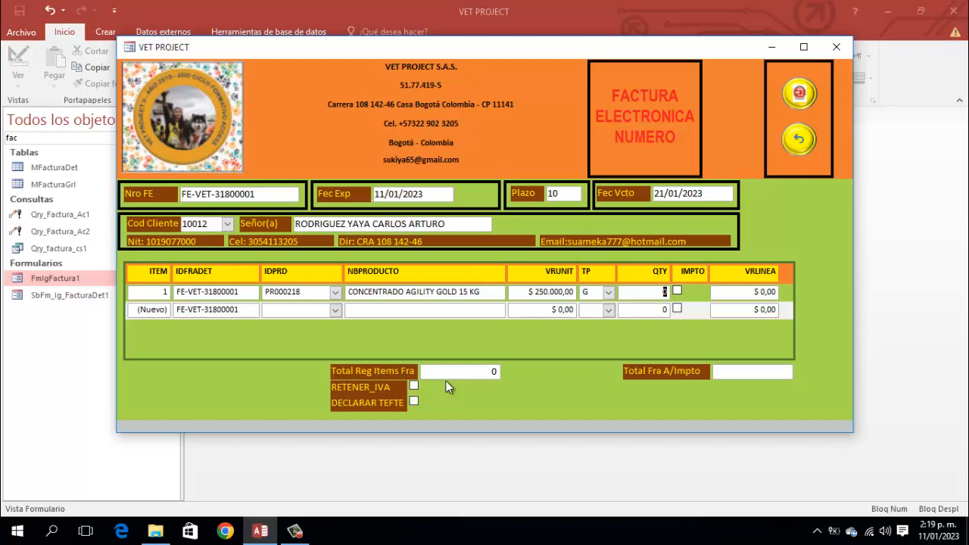
{"action": "type", "text": "125"}
{"action": "key", "text": "Tab"}
{"action": "key", "text": "space"}
{"action": "key", "text": "Tab"}
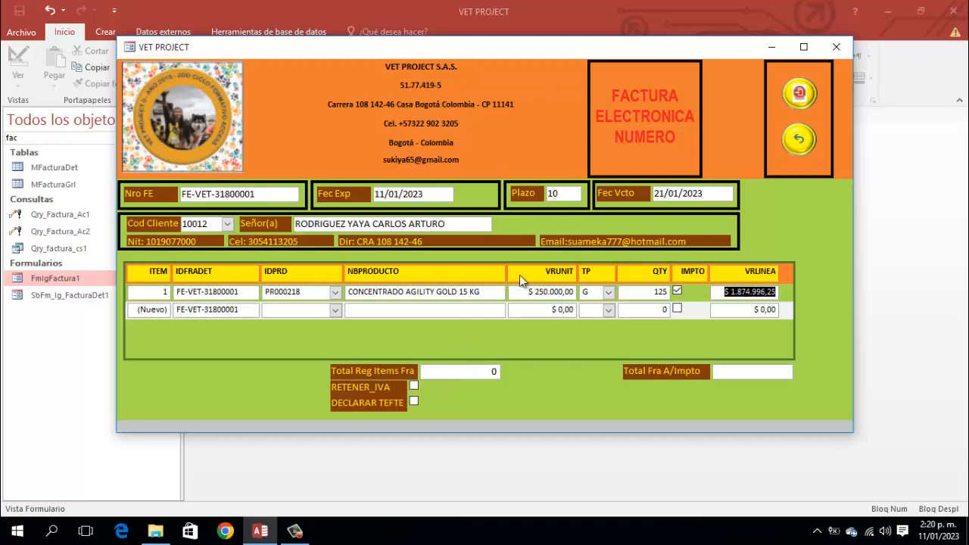
Step: Exit the invoice form and examine the records stored in the MFacturaGrl and MFacturaDet tables
{"action": "left_click", "coordinate": [799, 138]}
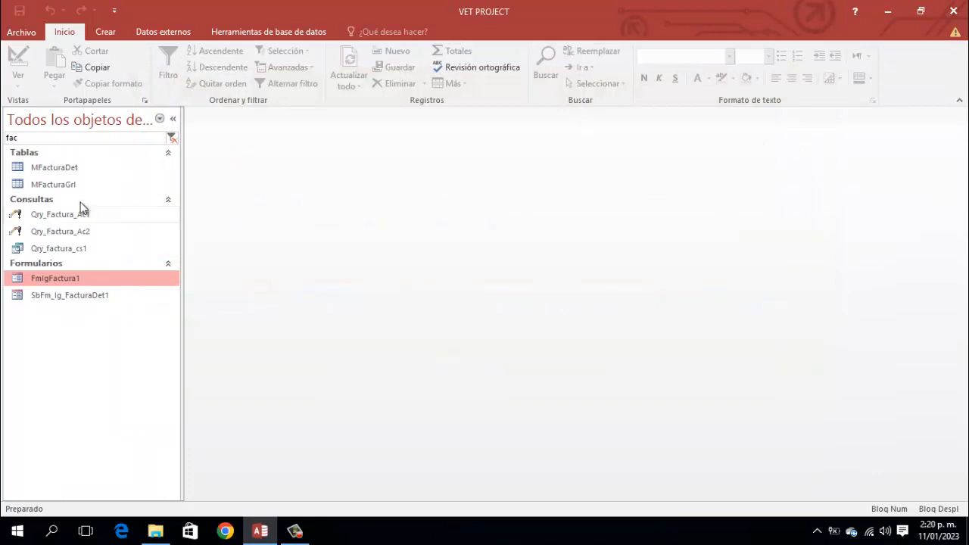
{"action": "left_click", "coordinate": [56, 185]}
{"action": "double_click", "coordinate": [56, 185]}
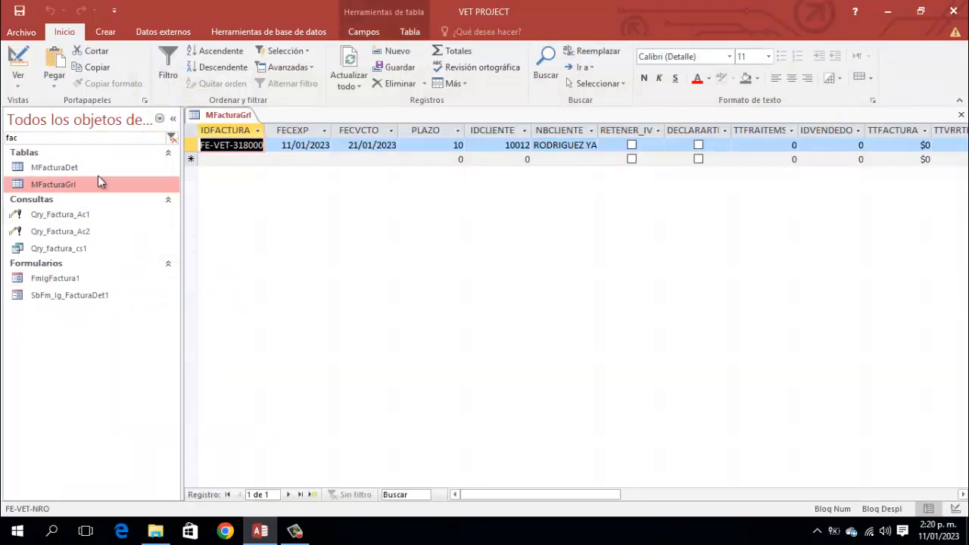
{"action": "double_click", "coordinate": [50, 169]}
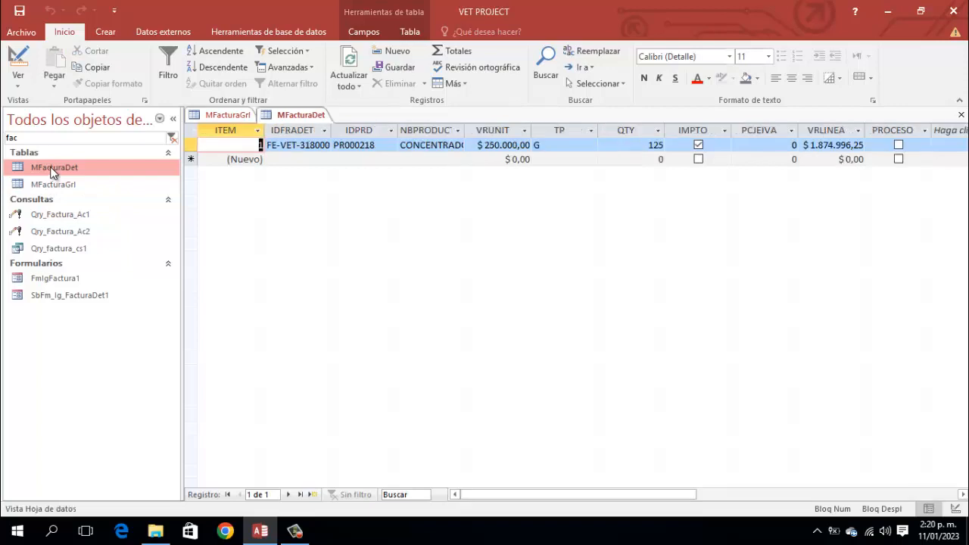
Step: Delete all records from the MFacturaDet table and confirm the deletion
{"action": "left_click", "coordinate": [189, 131]}
{"action": "left_click", "coordinate": [402, 84]}
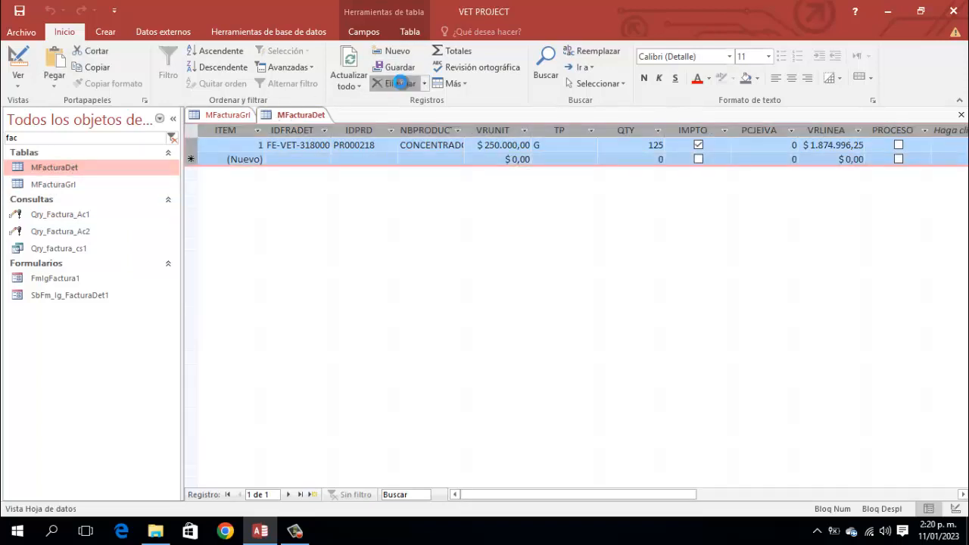
{"action": "left_click", "coordinate": [453, 310]}
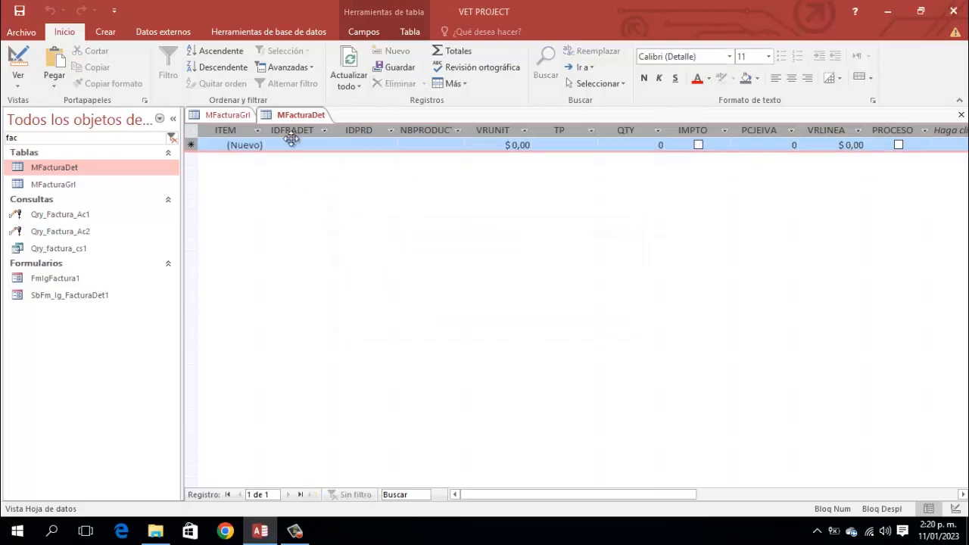
Step: Delete all records from the MFacturaGrl table and confirm the deletion
{"action": "left_click", "coordinate": [228, 115]}
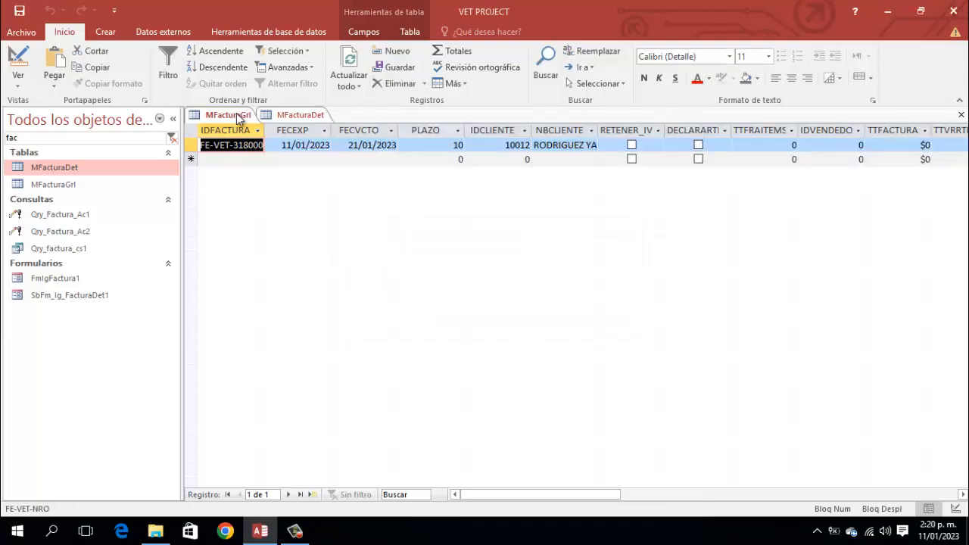
{"action": "left_click", "coordinate": [378, 84]}
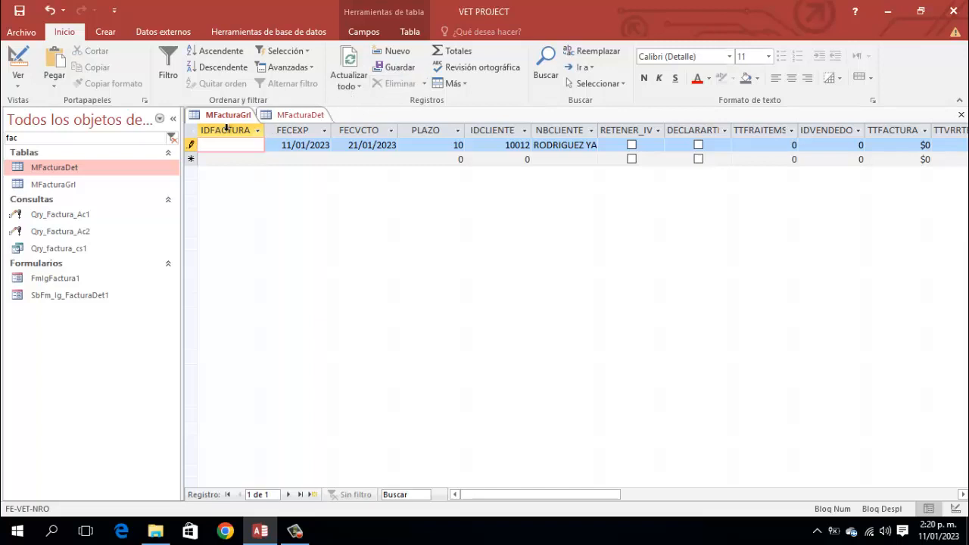
{"action": "left_click", "coordinate": [191, 131]}
{"action": "left_click", "coordinate": [382, 84]}
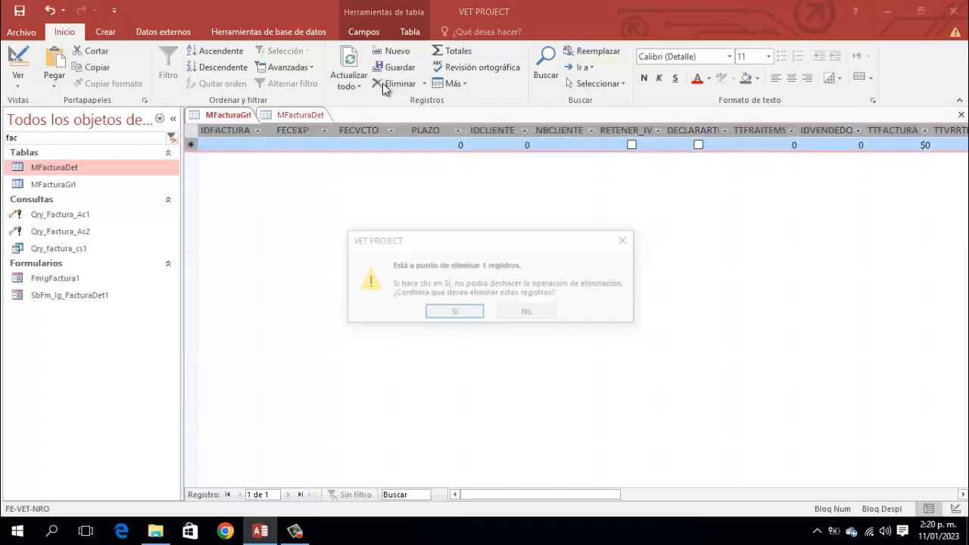
{"action": "left_click", "coordinate": [454, 313]}
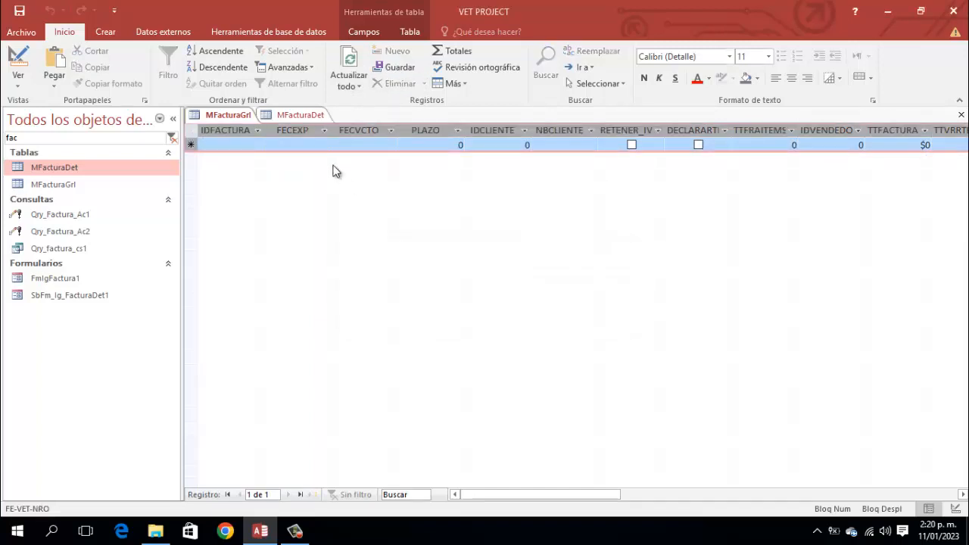
Step: Close the open MFacturaGrl and MFacturaDet tables
{"action": "right_click", "coordinate": [309, 115]}
{"action": "left_click", "coordinate": [334, 123]}
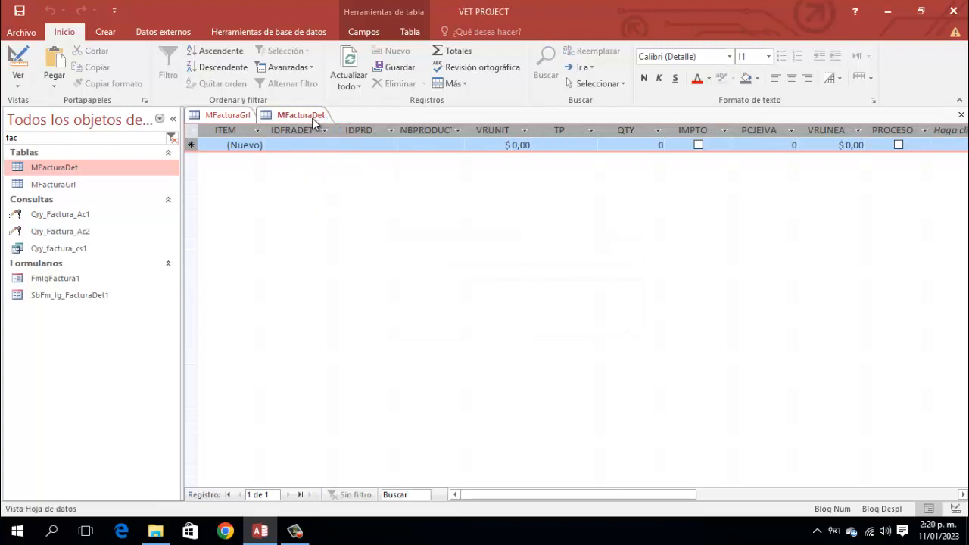
{"action": "right_click", "coordinate": [314, 118]}
{"action": "left_click", "coordinate": [362, 162]}
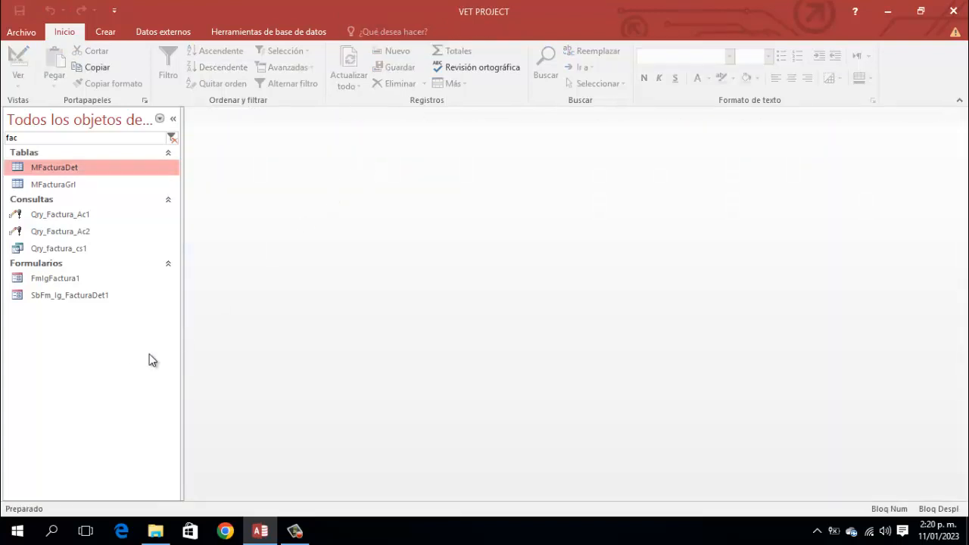
Step: Open the SbFm_Ig_FacturaDet1 form in Design view and open the code for VRLINEA's Al recibir el enfoque event
{"action": "left_click", "coordinate": [88, 299]}
{"action": "right_click", "coordinate": [89, 300]}
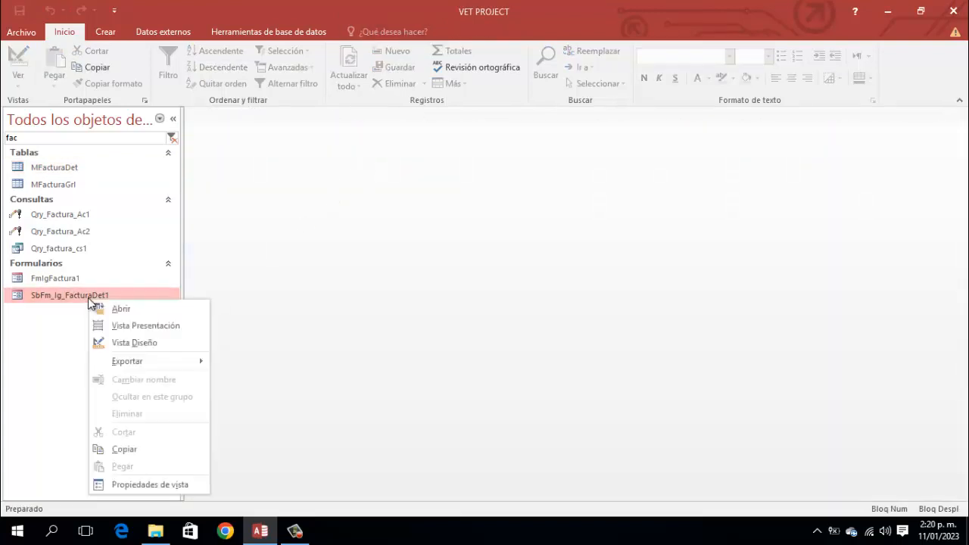
{"action": "left_click", "coordinate": [145, 343]}
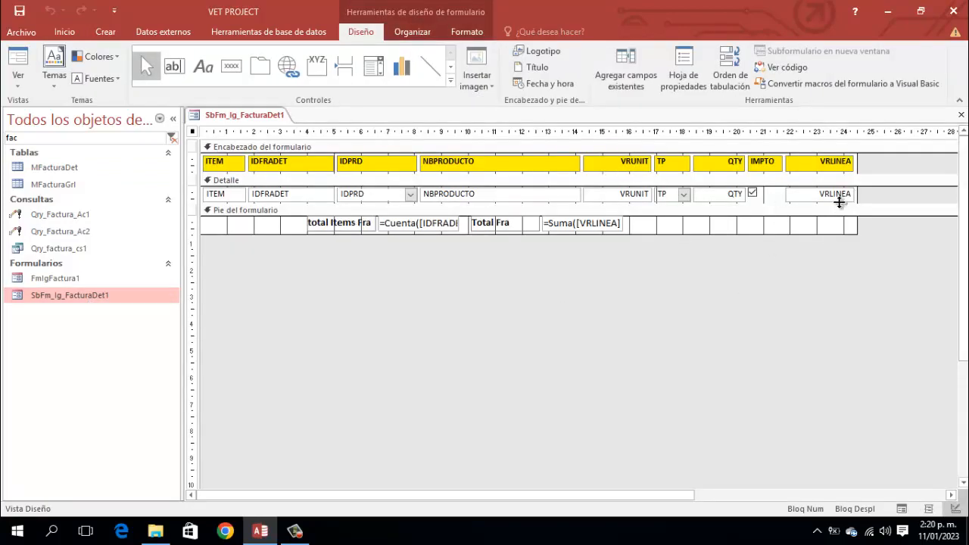
{"action": "left_click", "coordinate": [840, 196]}
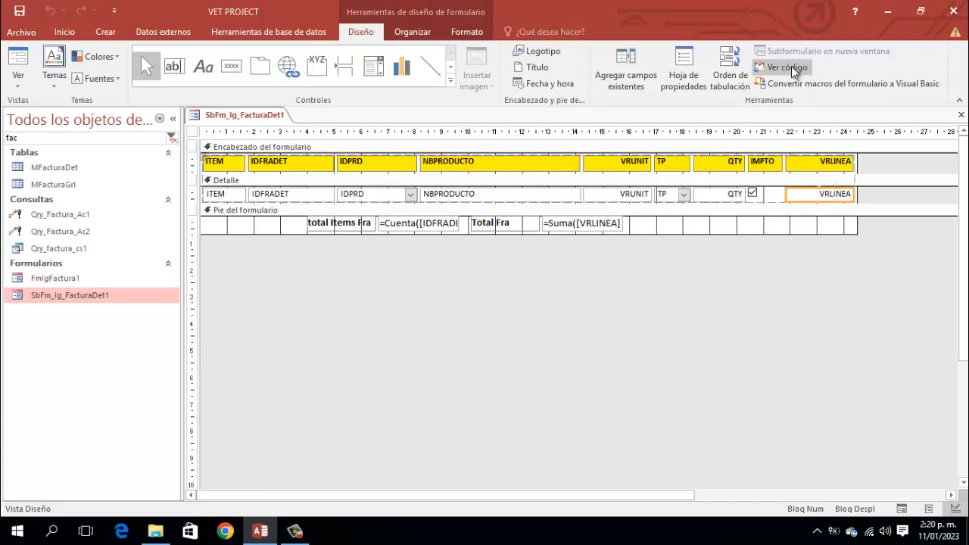
{"action": "left_click", "coordinate": [684, 68]}
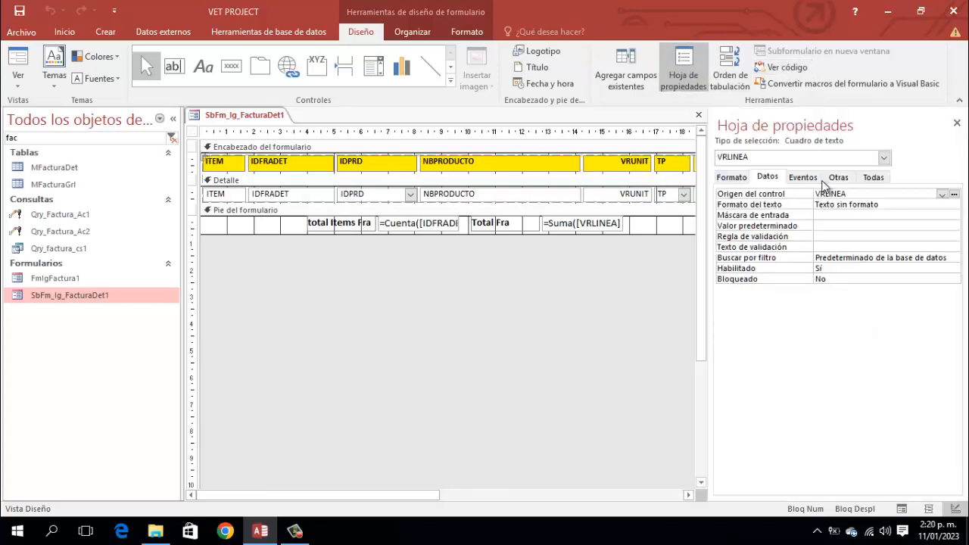
{"action": "left_click", "coordinate": [804, 179]}
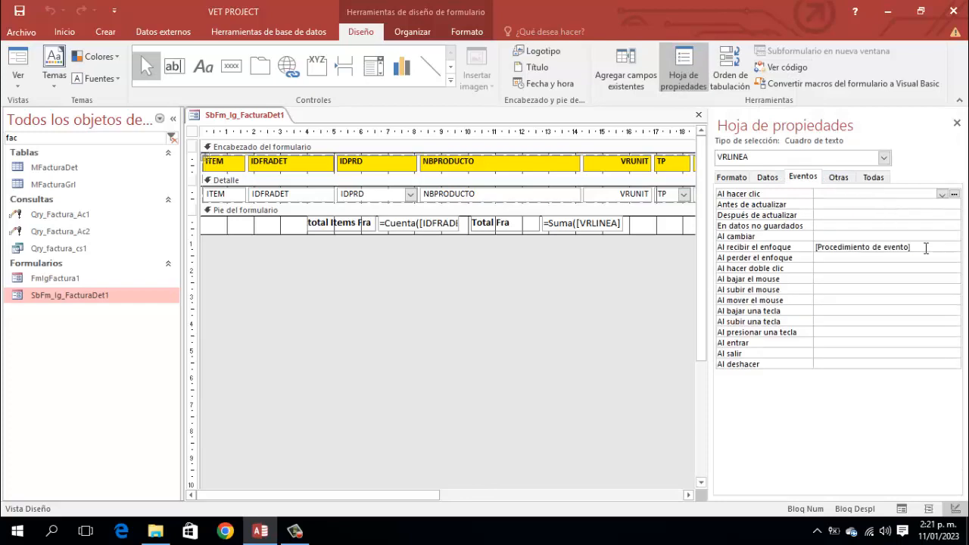
{"action": "left_click", "coordinate": [925, 248]}
{"action": "left_click", "coordinate": [954, 248]}
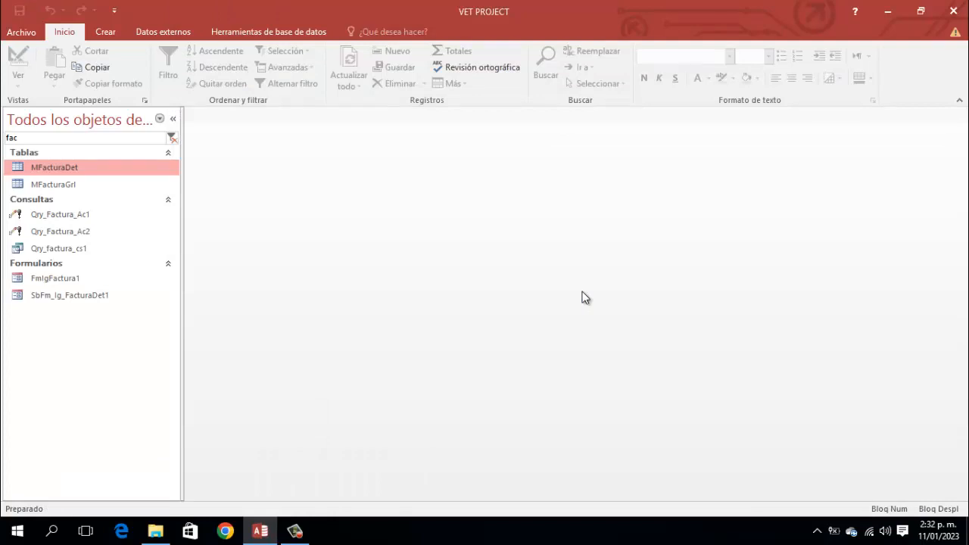
Step: Find the MolPublicVyC module by filtering for publi, examine its public variables for the invoicing system, and close the code editor
{"action": "left_click", "coordinate": [43, 139]}
{"action": "left_click_drag", "start_coordinate": [43, 139], "coordinate": [3, 137]}
{"action": "type", "text": "publi"}
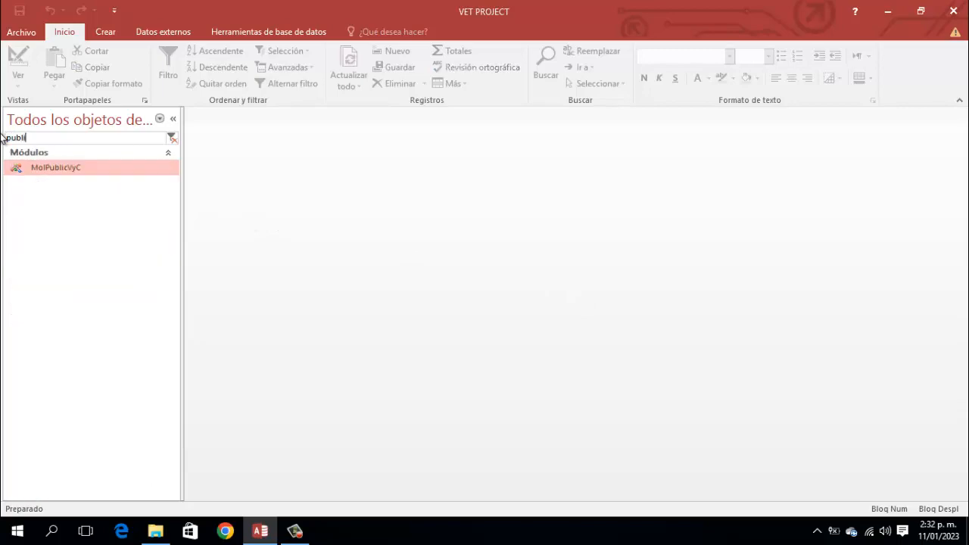
{"action": "key", "text": "Return"}
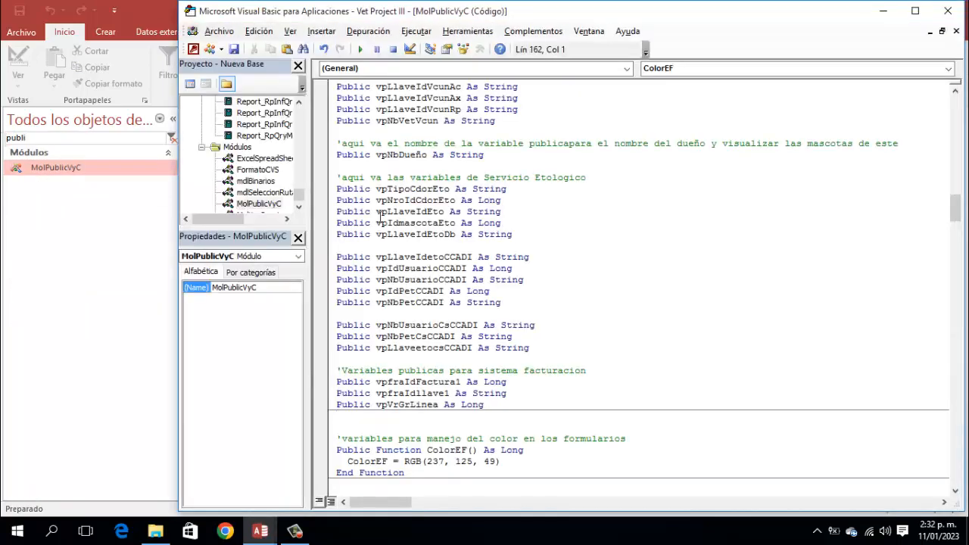
{"action": "scroll", "coordinate": [602, 309], "scroll_direction": "down", "scroll_amount": 3}
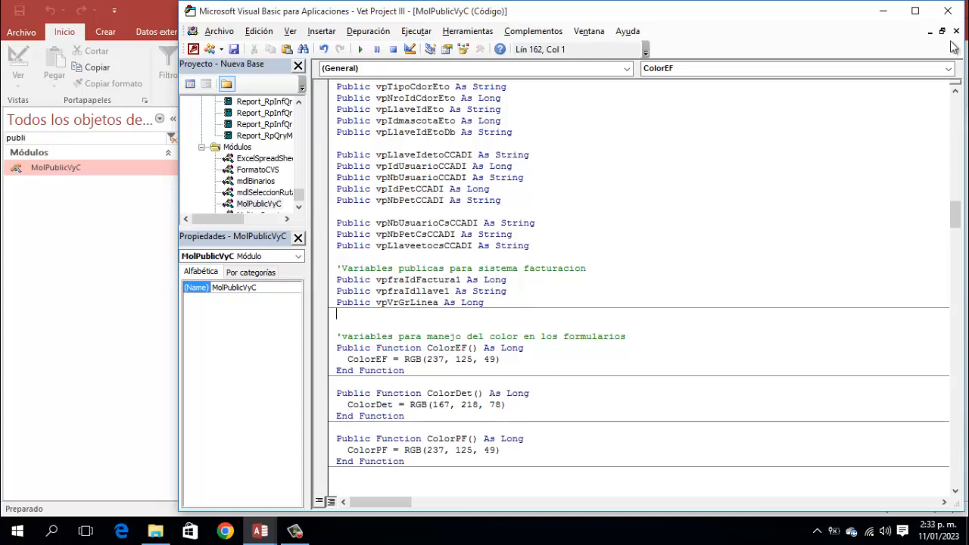
{"action": "left_click", "coordinate": [948, 12]}
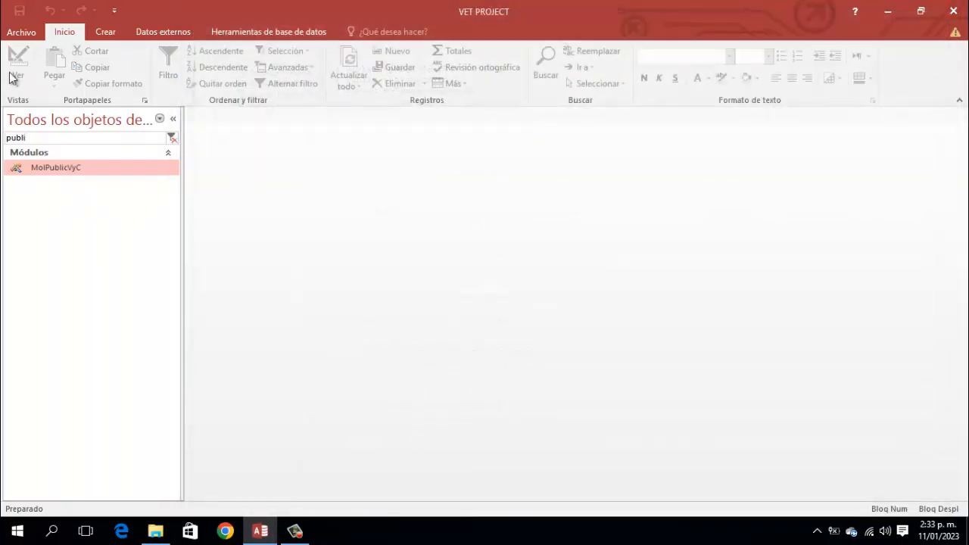
Step: Filter the database objects by fac, open SbFm_Ig_FacturaDet1 in Design view and examine its form code
{"action": "left_click_drag", "start_coordinate": [26, 138], "coordinate": [3, 123]}
{"action": "type", "text": "fac"}
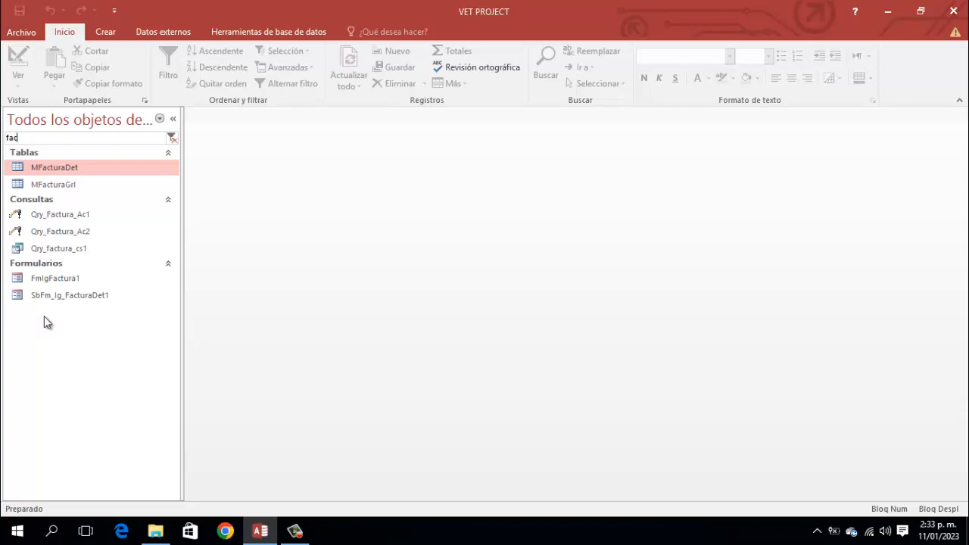
{"action": "left_click", "coordinate": [65, 297]}
{"action": "right_click", "coordinate": [65, 297]}
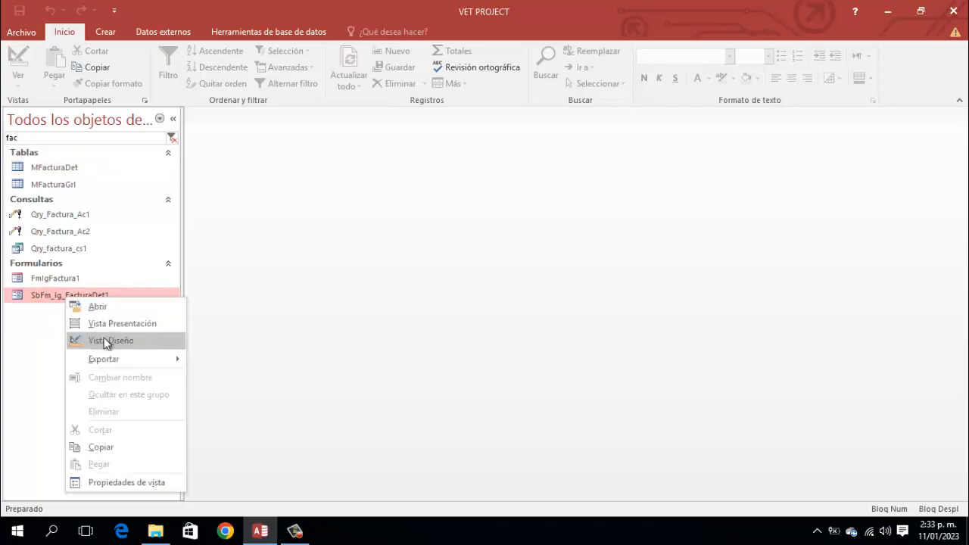
{"action": "left_click", "coordinate": [107, 343]}
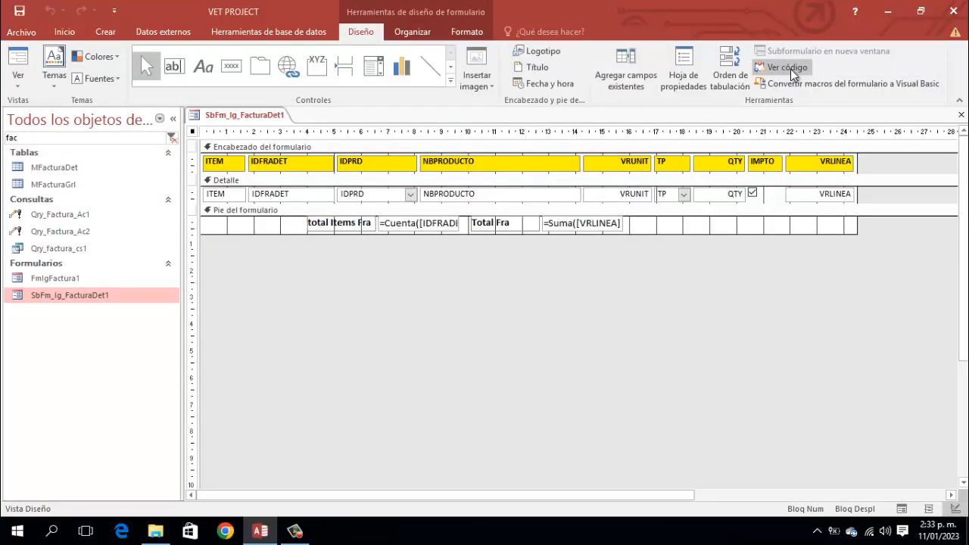
{"action": "left_click", "coordinate": [788, 68]}
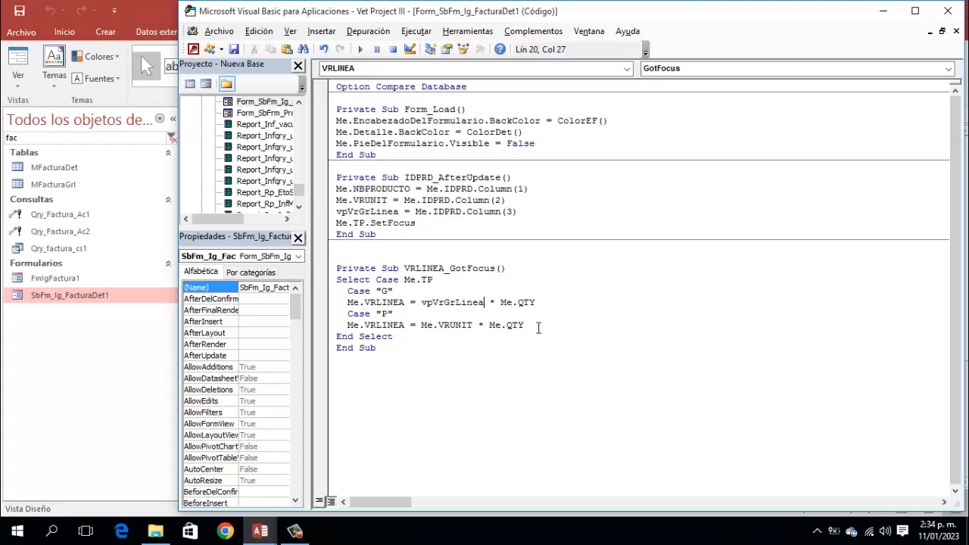
Step: Close the code editor and the SbFm_Ig_FacturaDet1 form
{"action": "left_click", "coordinate": [947, 12]}
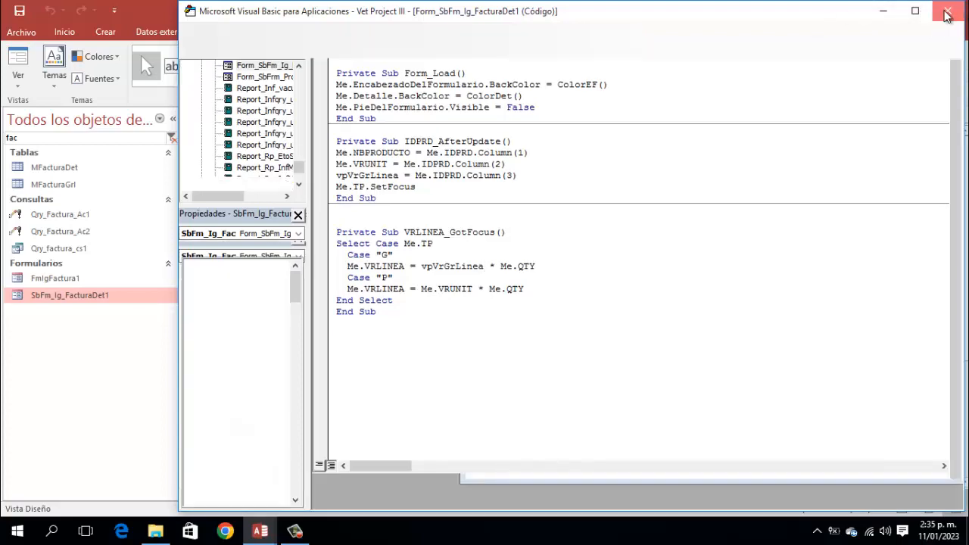
{"action": "right_click", "coordinate": [234, 116]}
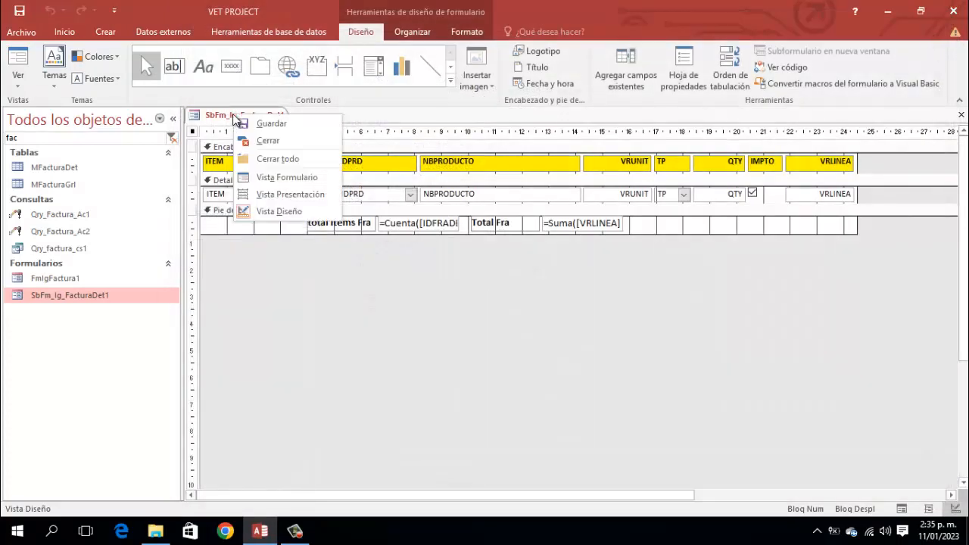
{"action": "right_click", "coordinate": [266, 123]}
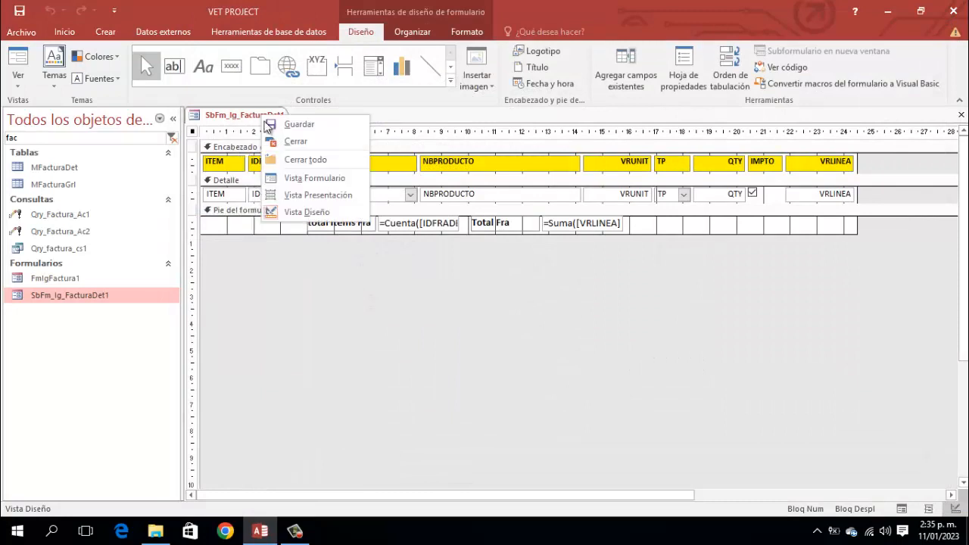
{"action": "left_click", "coordinate": [297, 141]}
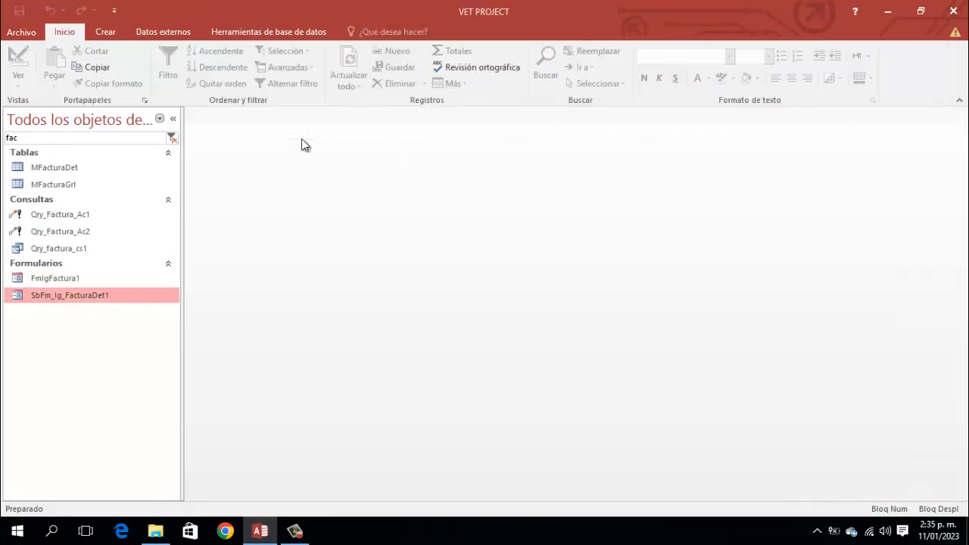
Step: Open the FmIgFactura1 form and set Fec Exp to 11/01/2023 and Plazo to 10
{"action": "double_click", "coordinate": [64, 280]}
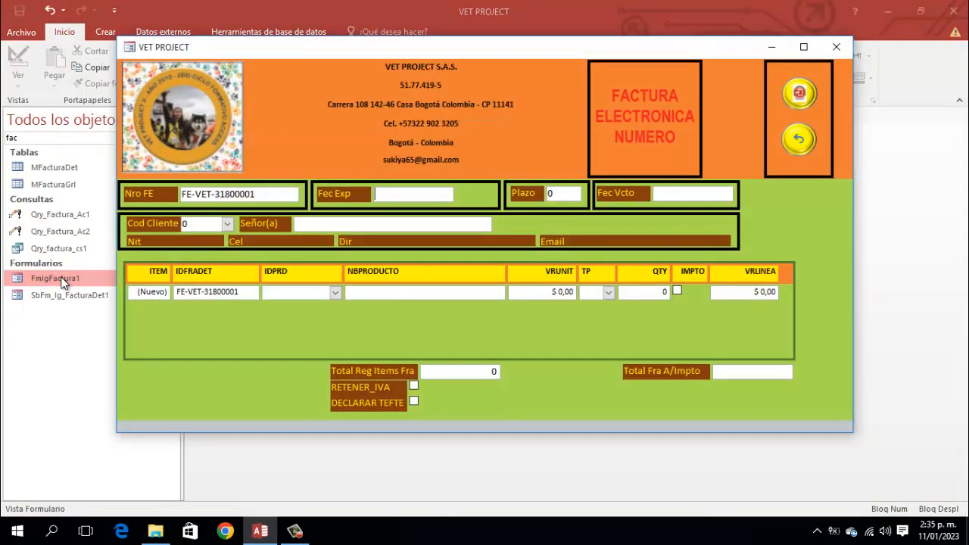
{"action": "type", "text": "11/01/2023"}
{"action": "key", "text": "Tab"}
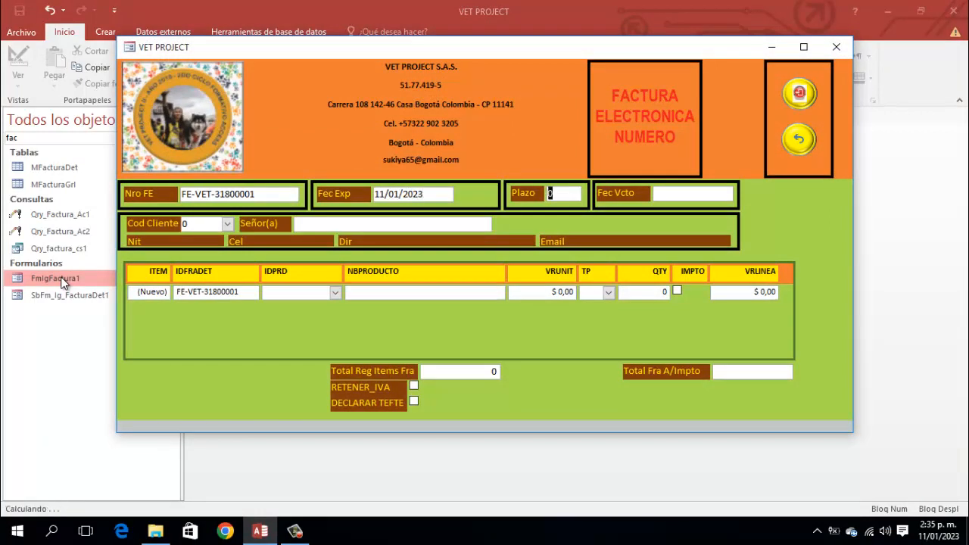
{"action": "type", "text": "10"}
{"action": "key", "text": "Tab"}
{"action": "key", "text": "Tab"}
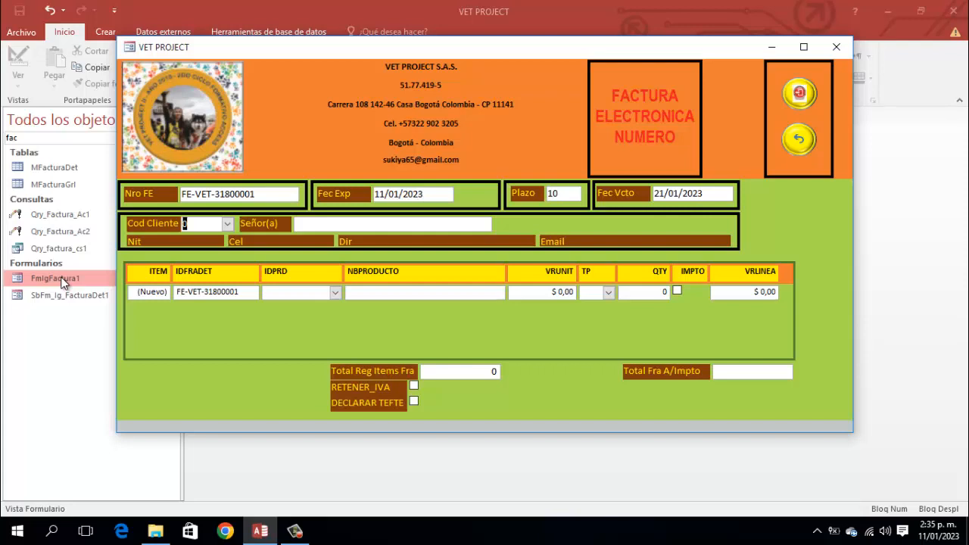
Step: Select the third customer offered for Cod Cliente on the invoice
{"action": "key", "text": "F4"}
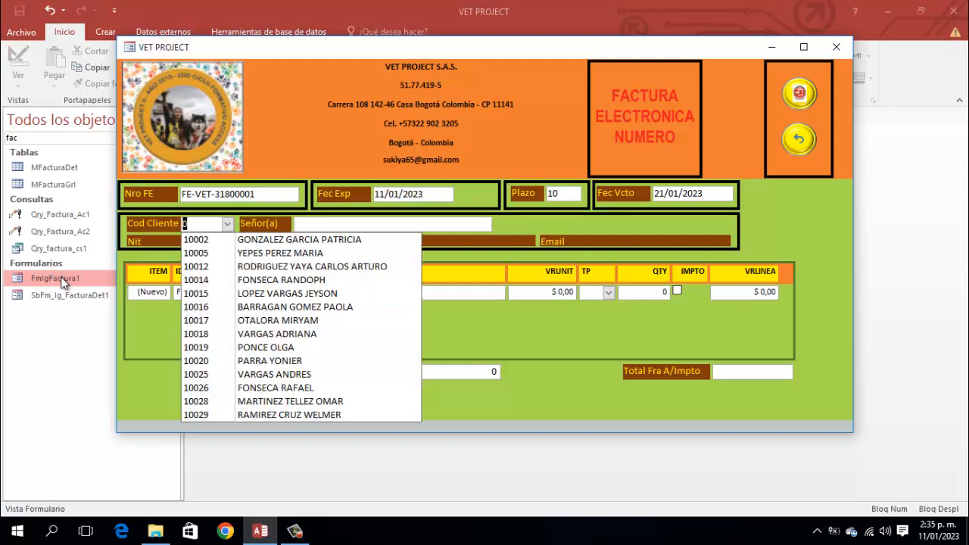
{"action": "key", "text": "Down"}
{"action": "key", "text": "Down"}
{"action": "key", "text": "Down"}
{"action": "key", "text": "Return"}
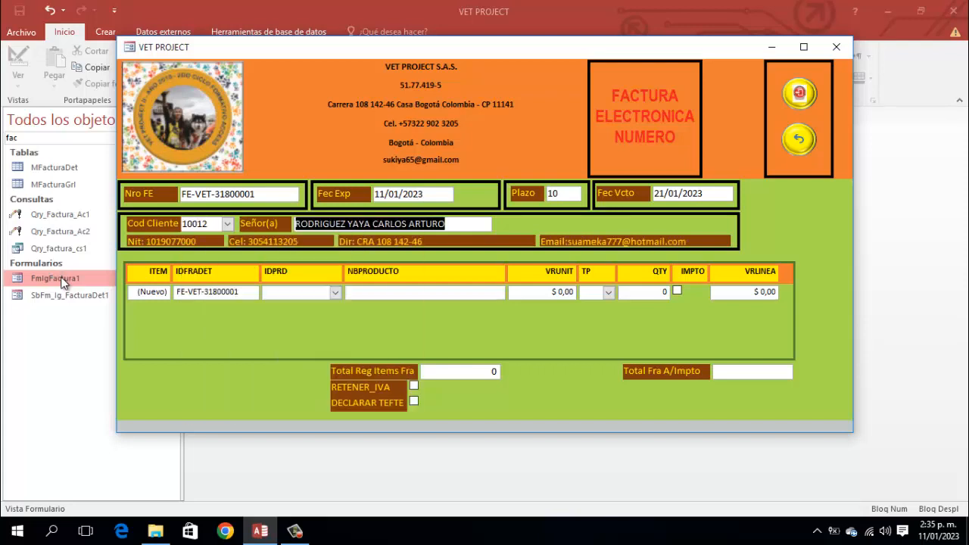
Step: Select product PR000218, CONCENTRADO AGILITY GOLD 15 KG, as the first detail line's IDPRD
{"action": "key", "text": "Tab"}
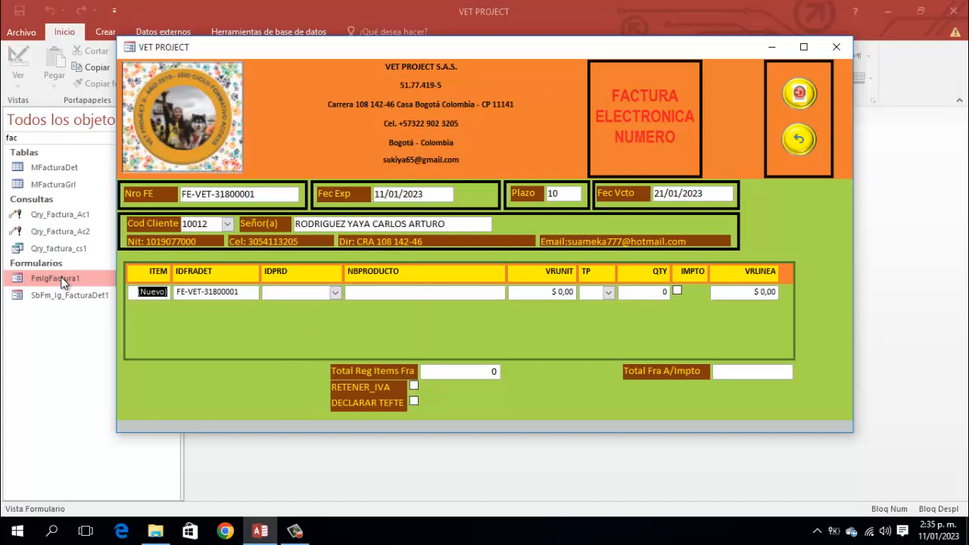
{"action": "key", "text": "Tab"}
{"action": "key", "text": "Tab"}
{"action": "key", "text": "F4"}
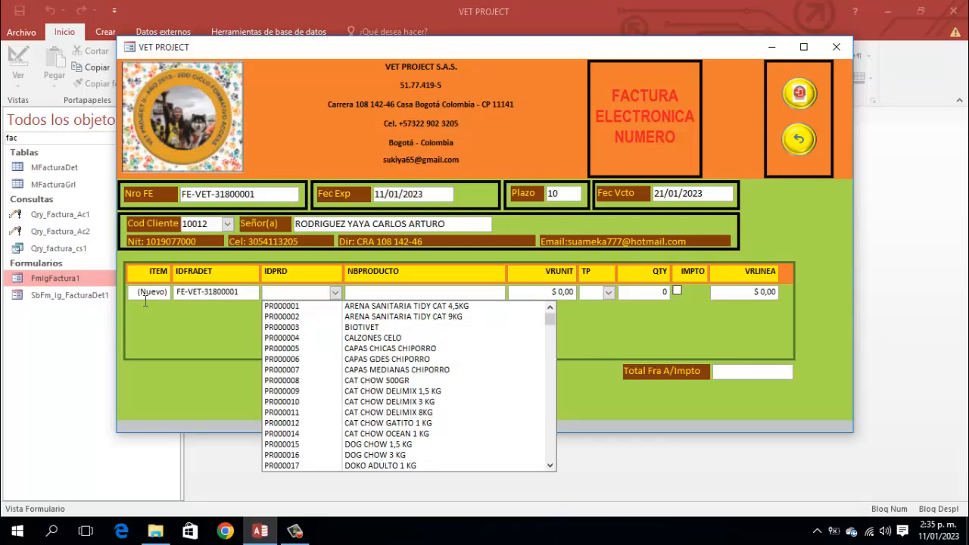
{"action": "scroll", "coordinate": [414, 330], "scroll_direction": "down", "scroll_amount": 3}
{"action": "scroll", "coordinate": [414, 330], "scroll_direction": "down", "scroll_amount": 8}
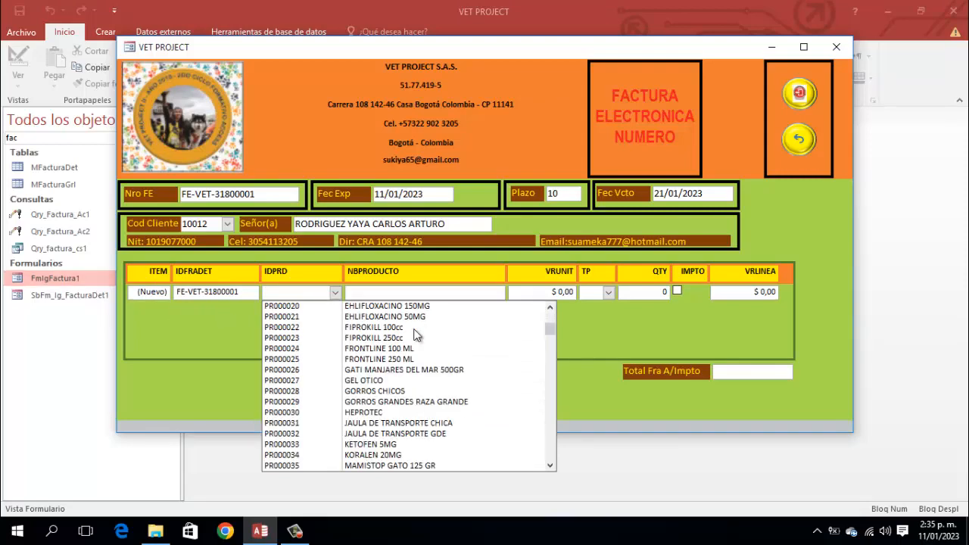
{"action": "scroll", "coordinate": [414, 333], "scroll_direction": "down", "scroll_amount": 4}
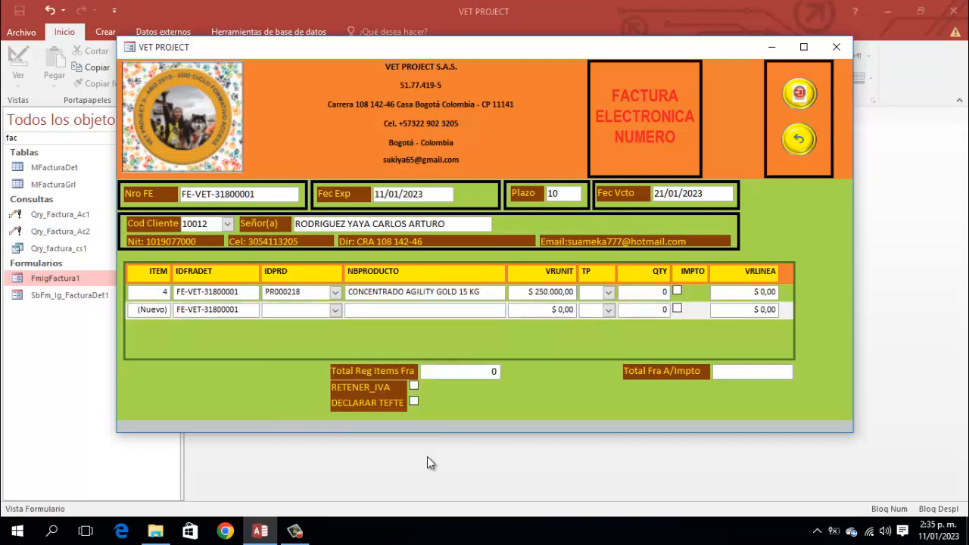
Step: Set the first detail line's TP to G
{"action": "key", "text": "alt+Down"}
{"action": "key", "text": "Down"}
{"action": "key", "text": "Down"}
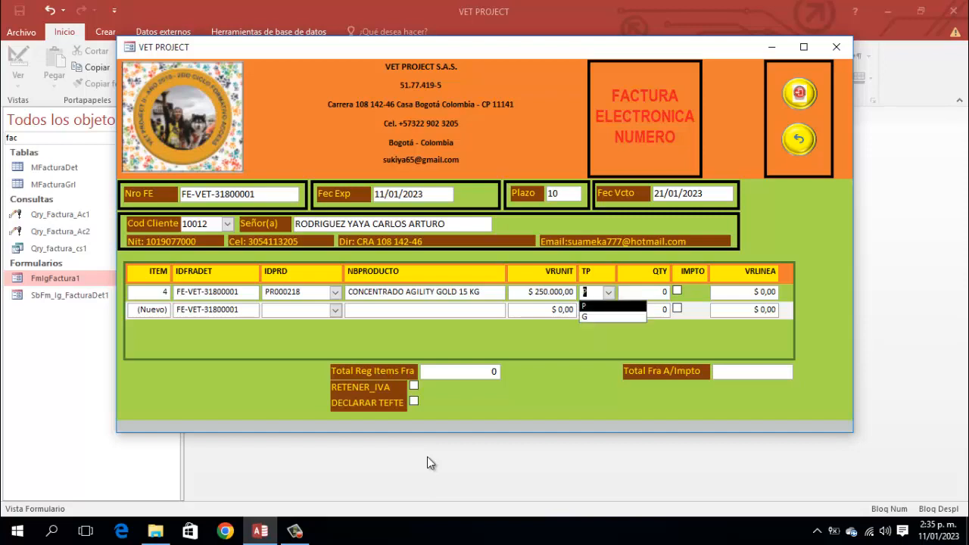
{"action": "key", "text": "Return"}
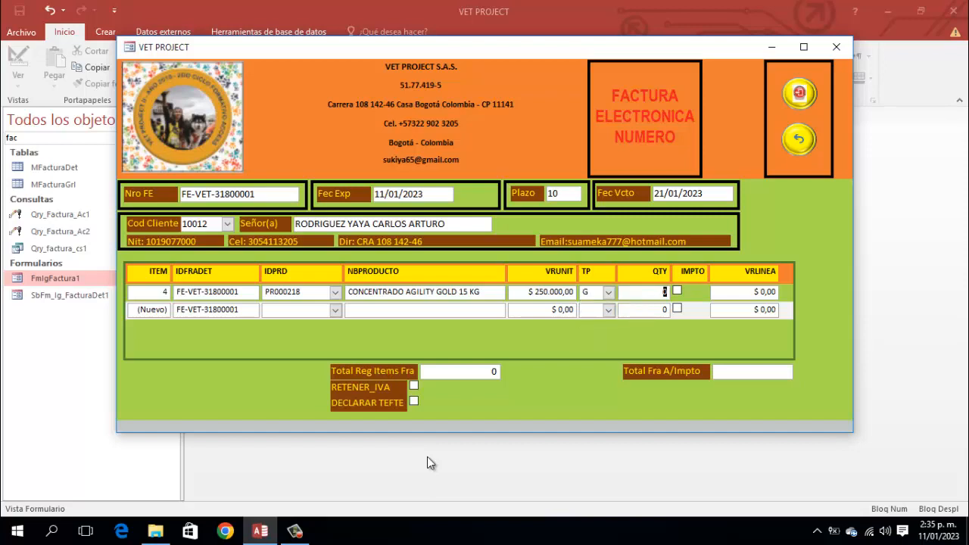
Step: Set the first detail line's QTY to 125, mark it as IMPTO and complete the line
{"action": "type", "text": "125"}
{"action": "key", "text": "Tab"}
{"action": "key", "text": "space"}
{"action": "key", "text": "Tab"}
{"action": "key", "text": "Tab"}
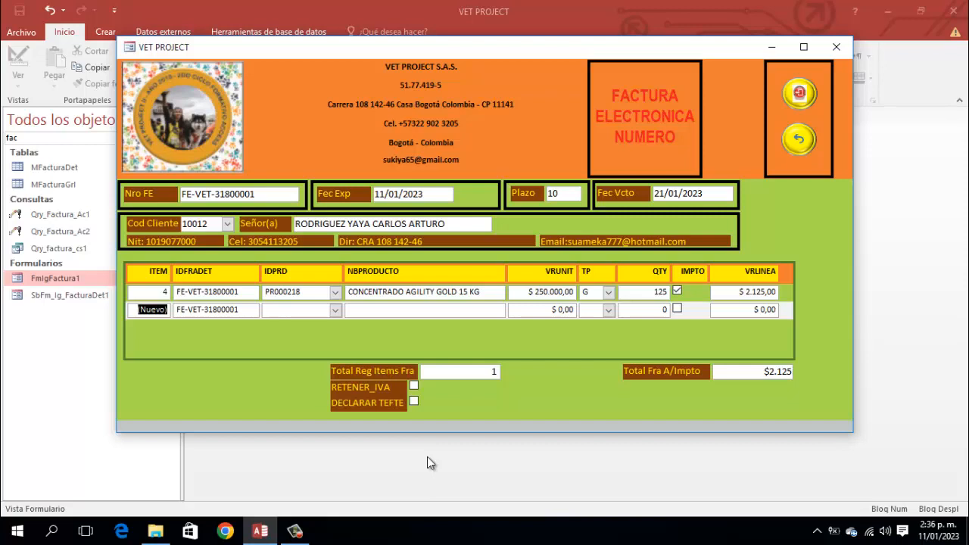
Step: Select product PR000015, DOG CHOW 1,5 KG, as the second detail line's IDPRD
{"action": "key", "text": "Tab"}
{"action": "key", "text": "Tab"}
{"action": "key", "text": "F4"}
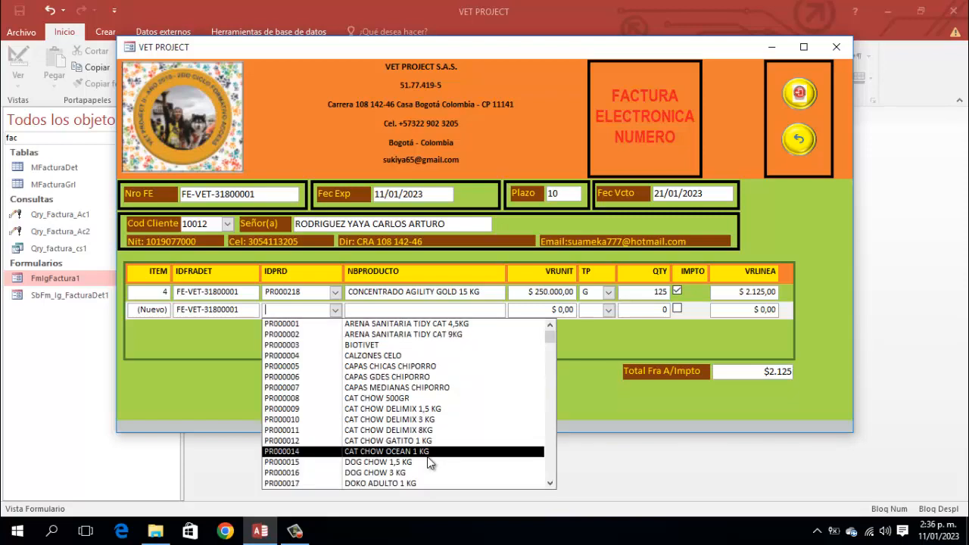
{"action": "key", "text": "Down"}
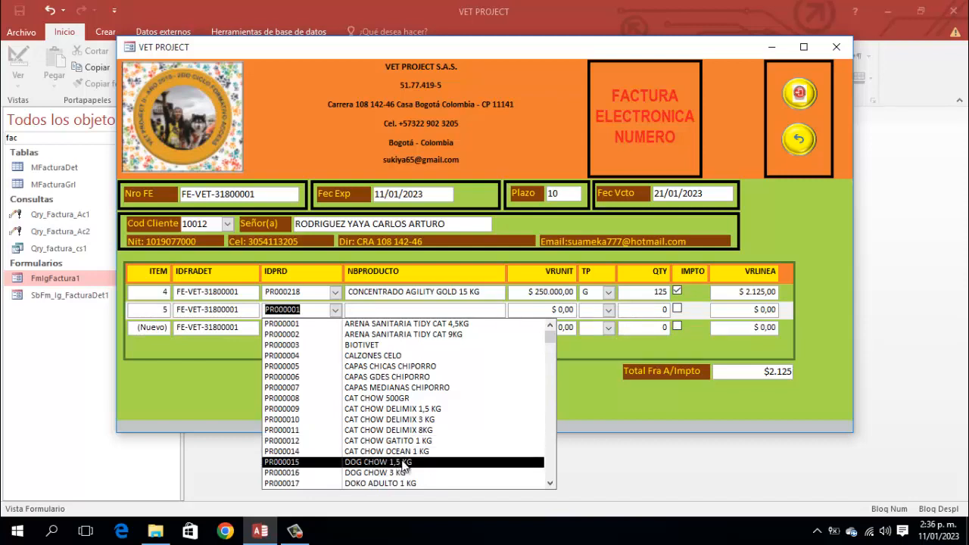
{"action": "left_click", "coordinate": [406, 464]}
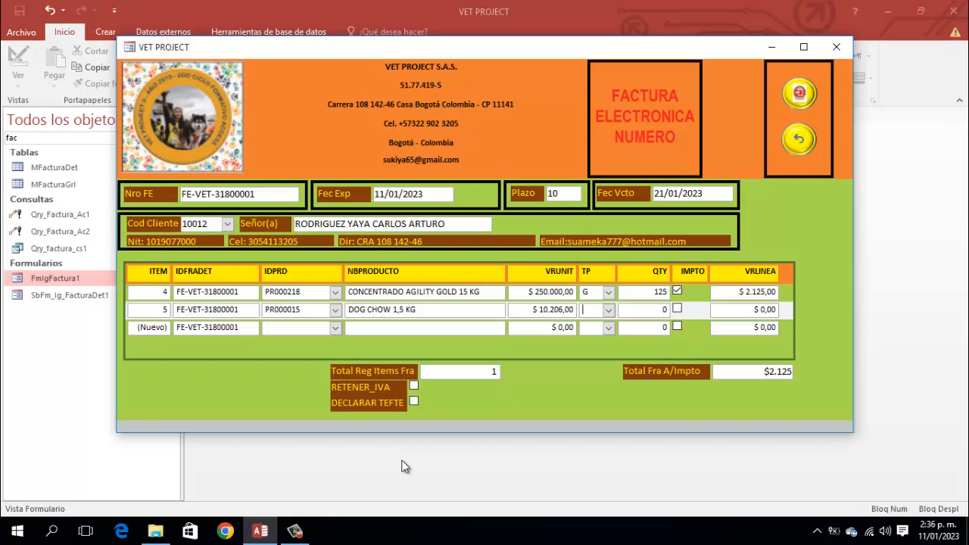
Step: Complete the DOG CHOW 1,5 KG line with TP P, QTY 1 and IMPTO marked
{"action": "key", "text": "F4"}
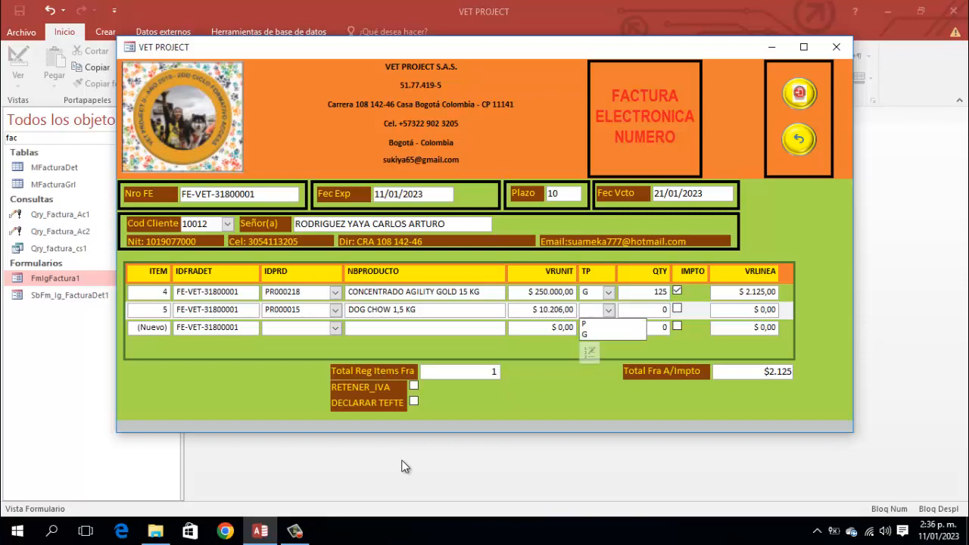
{"action": "type", "text": "p"}
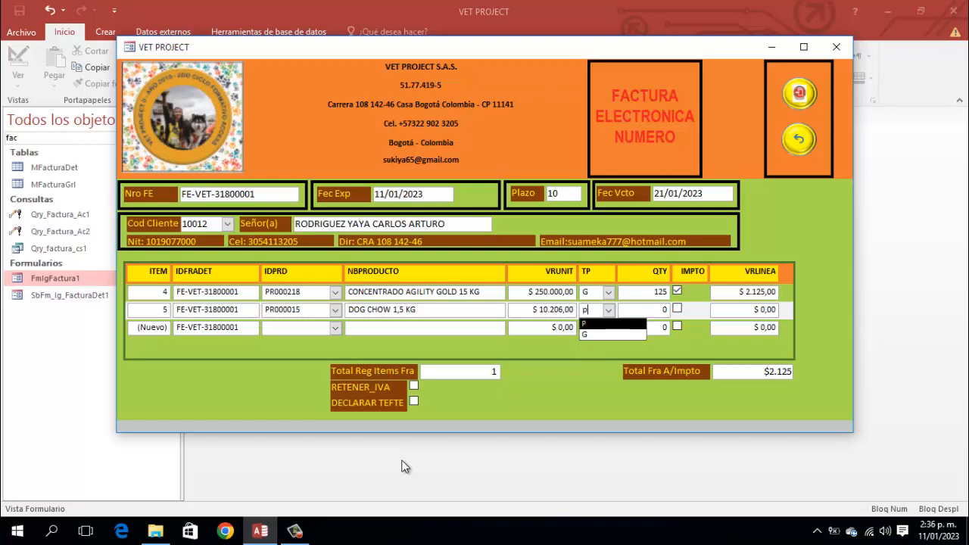
{"action": "key", "text": "Tab"}
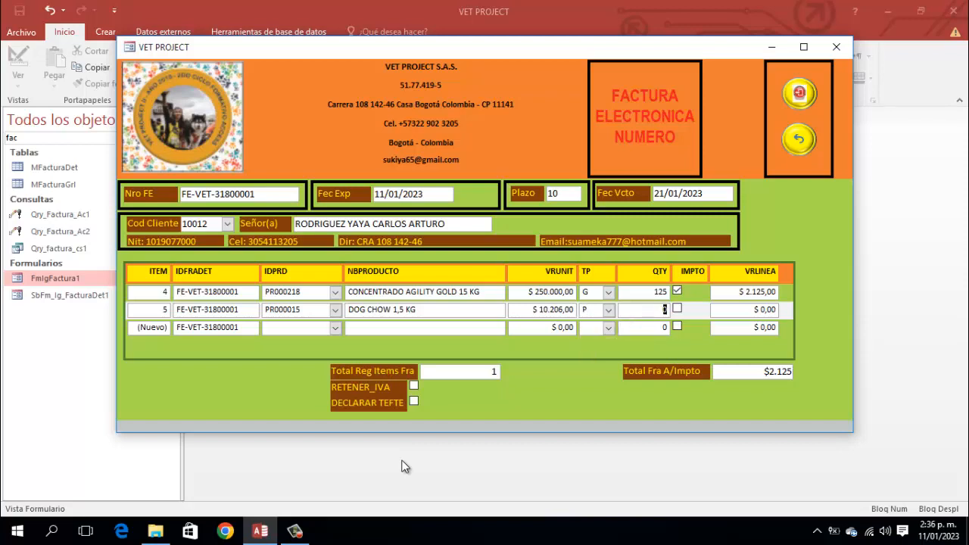
{"action": "type", "text": "1"}
{"action": "key", "text": "Tab"}
{"action": "key", "text": "space"}
{"action": "key", "text": "Tab"}
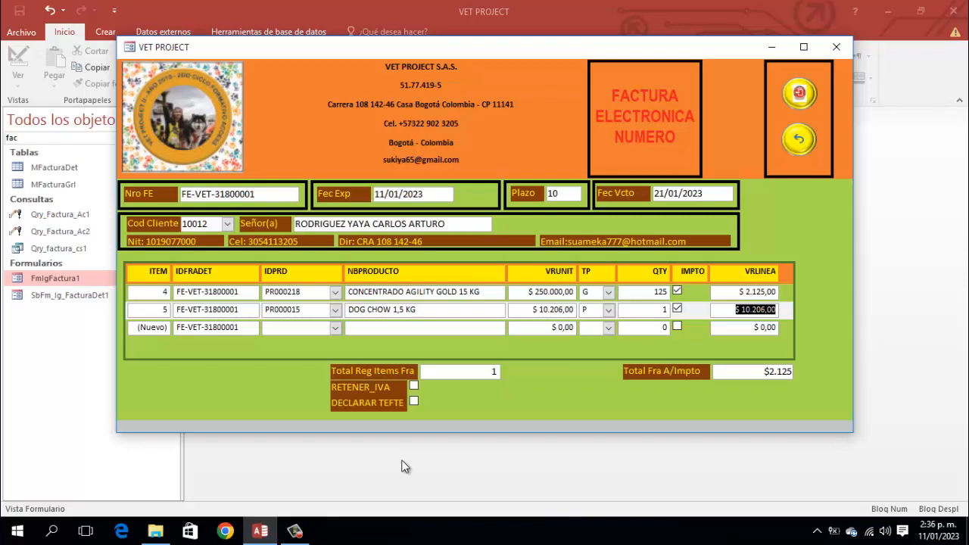
{"action": "key", "text": "Tab"}
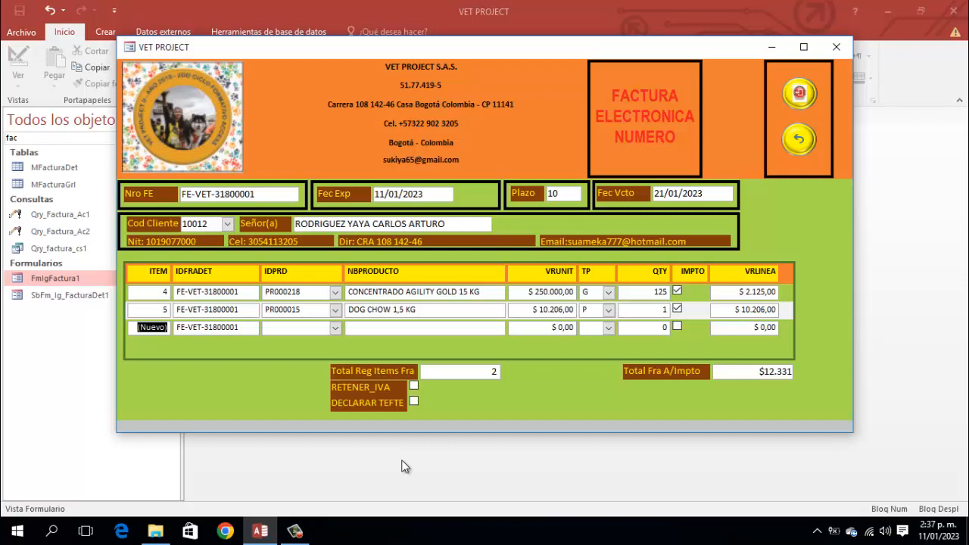
Step: Select product PR000016, DOG CHOW 3 KG, as the third detail line's IDPRD
{"action": "key", "text": "Tab"}
{"action": "key", "text": "Tab"}
{"action": "key", "text": "F4"}
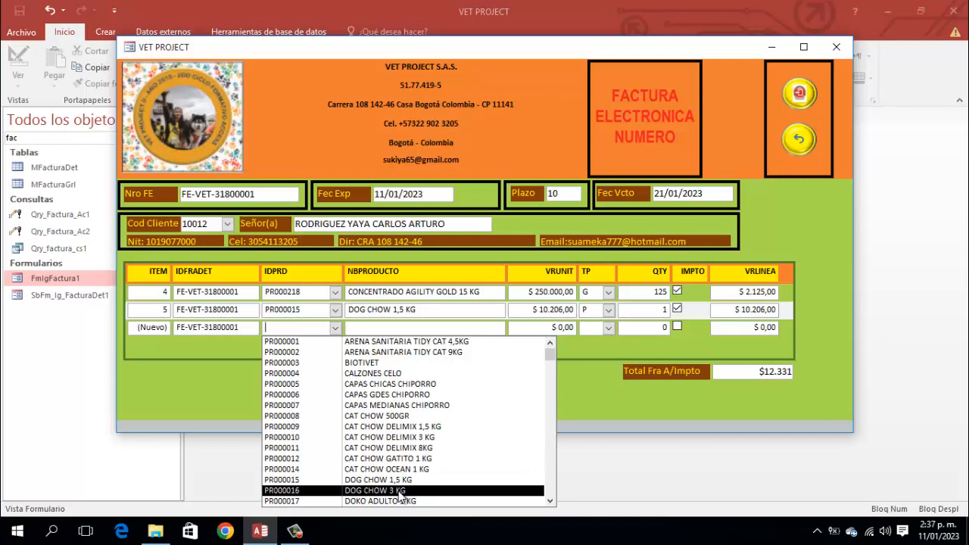
{"action": "left_click", "coordinate": [400, 496]}
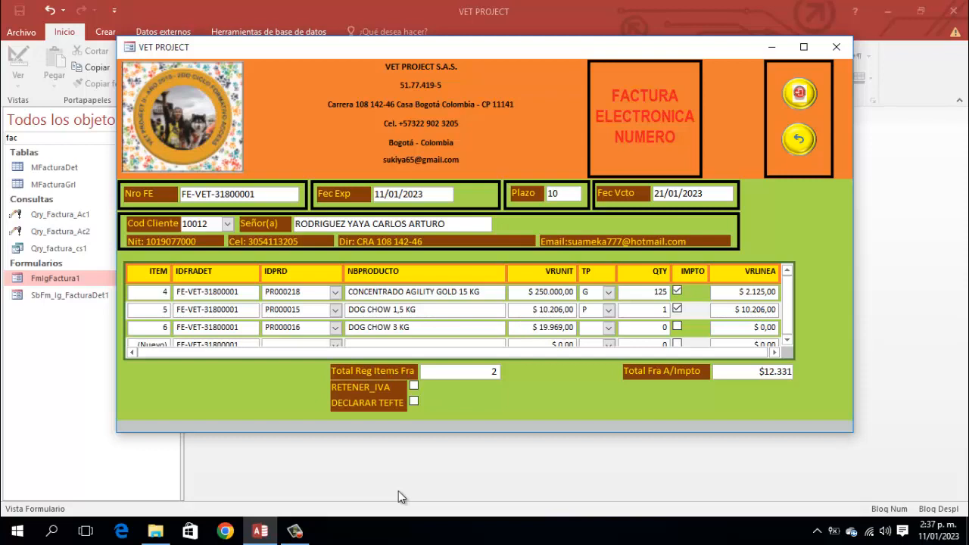
Step: Complete the DOG CHOW 3 KG line with TP G, QTY 250 and IMPTO marked
{"action": "key", "text": "alt+Down"}
{"action": "key", "text": "Down"}
{"action": "key", "text": "Down"}
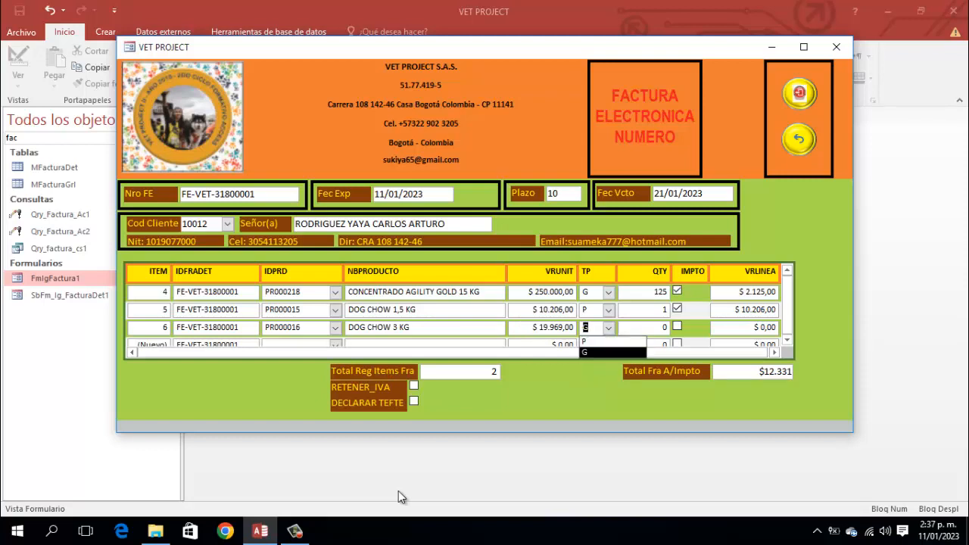
{"action": "key", "text": "Return"}
{"action": "key", "text": "Tab"}
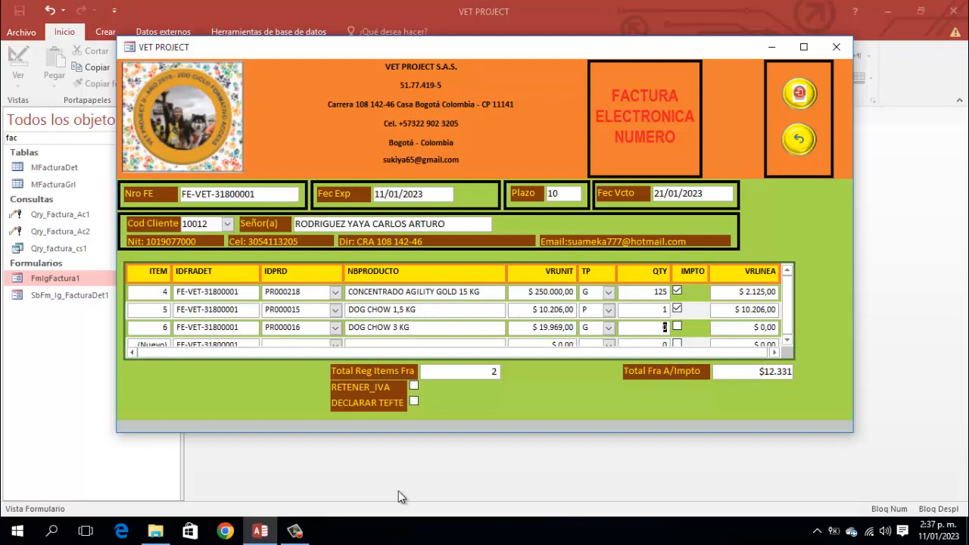
{"action": "type", "text": "250"}
{"action": "key", "text": "Tab"}
{"action": "key", "text": "space"}
{"action": "key", "text": "Tab"}
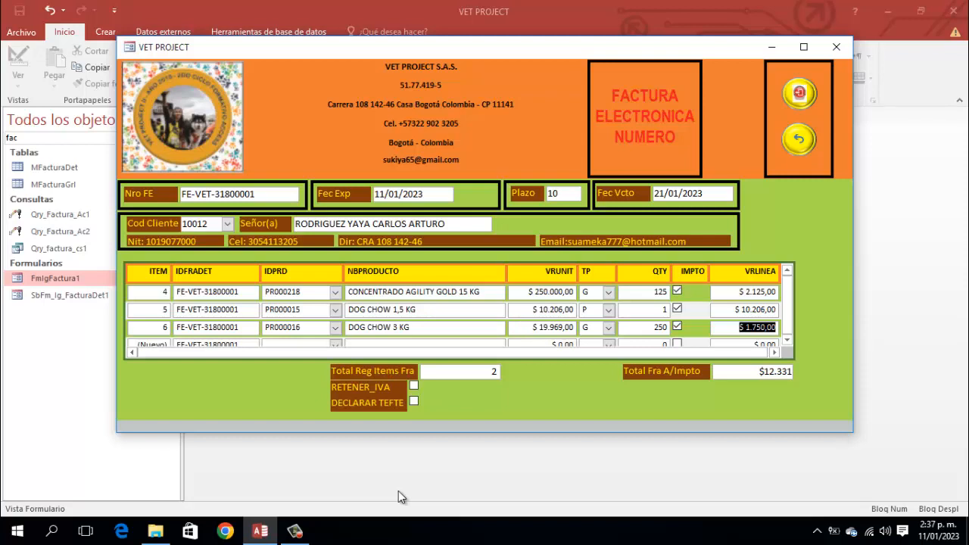
{"action": "key", "text": "Tab"}
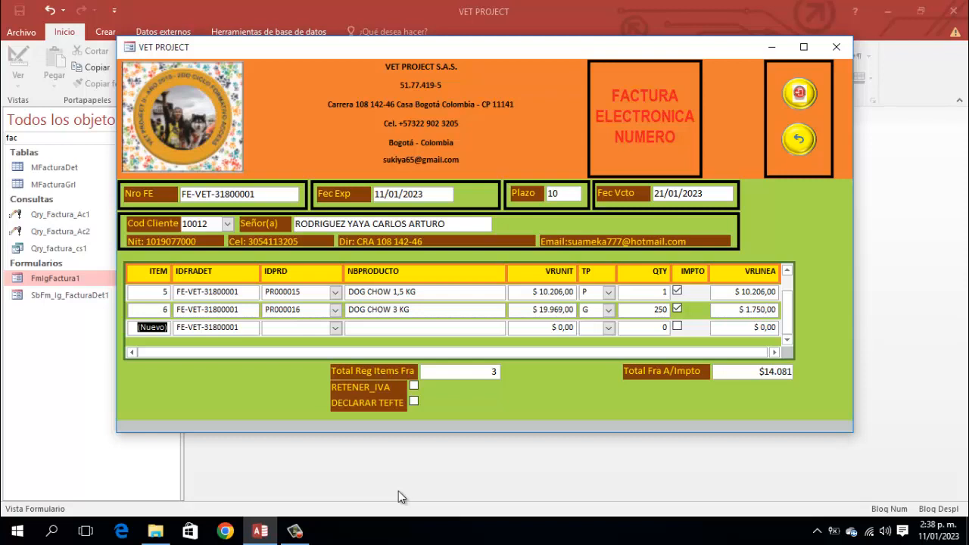
Step: Leave the detail lines, check Total Reg Items Fra and Total Fra A/Impto, and close the invoice form
{"action": "key", "text": "ctrl+shift+Tab"}
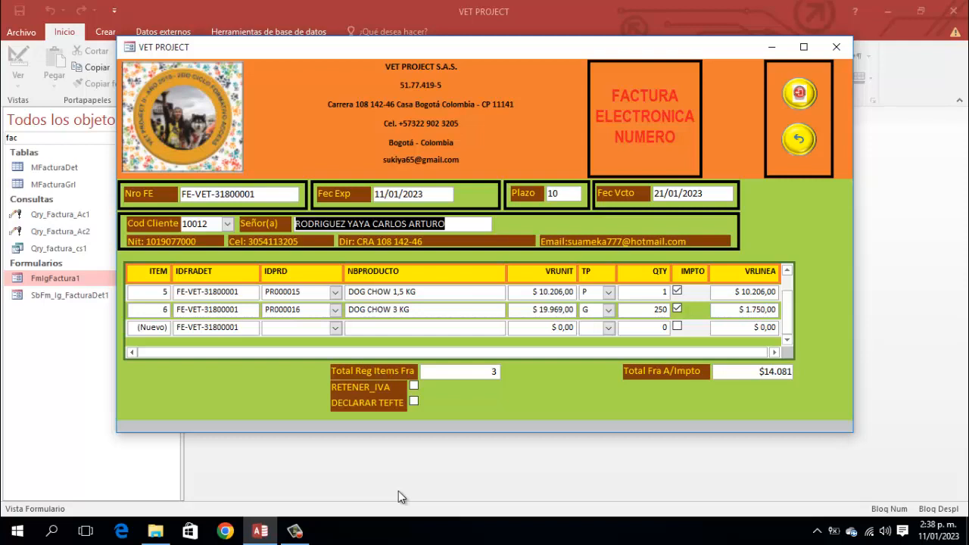
{"action": "key", "text": "Tab"}
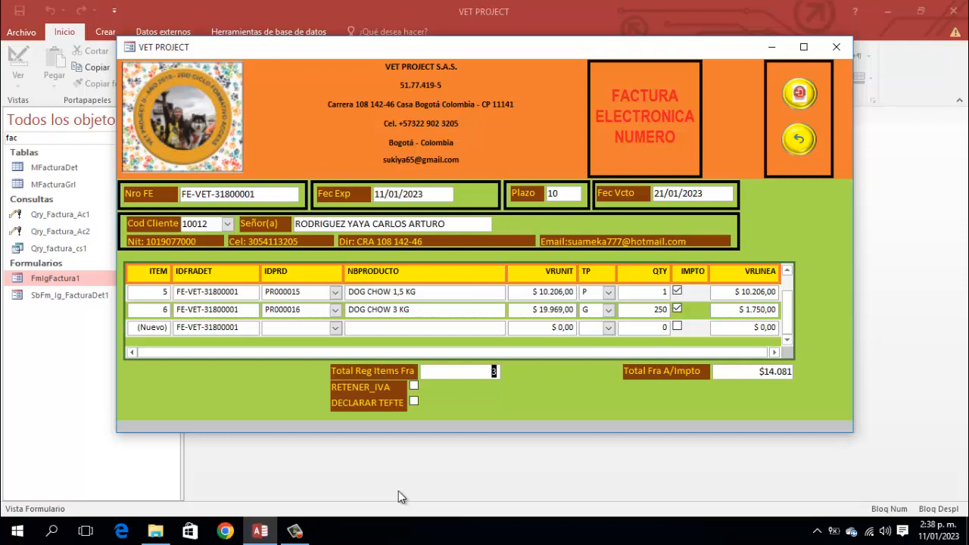
{"action": "key", "text": "Tab"}
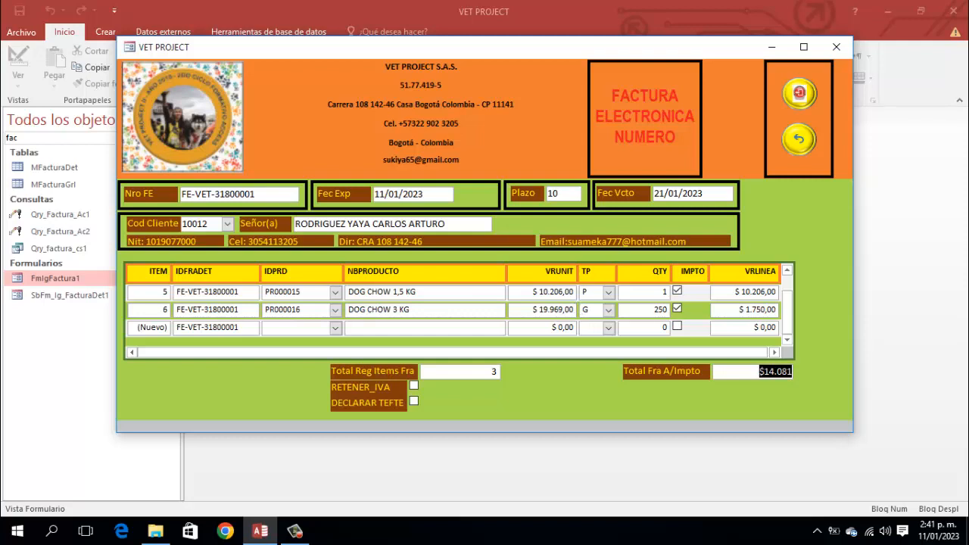
{"action": "left_click", "coordinate": [804, 146]}
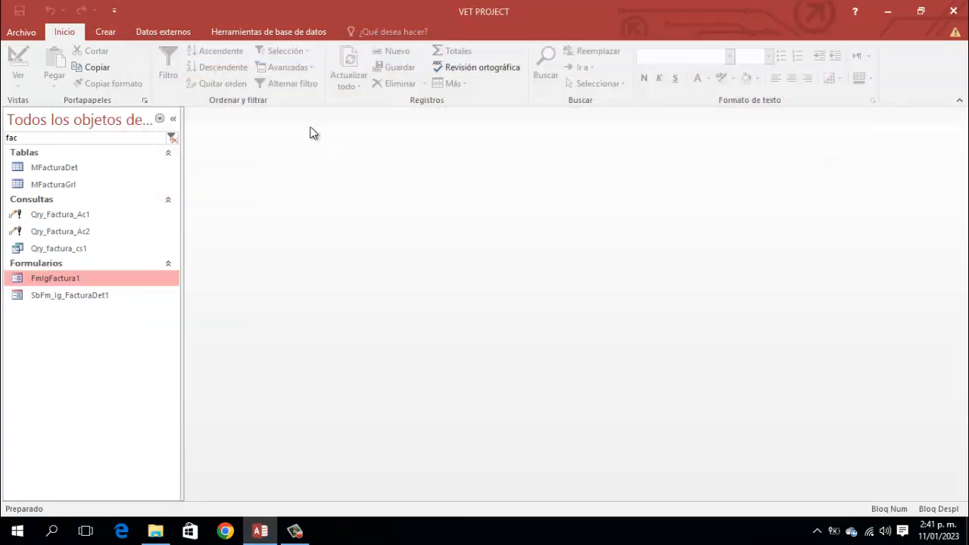
Step: Open the MFacturaGrl table and delete all its records
{"action": "double_click", "coordinate": [45, 186]}
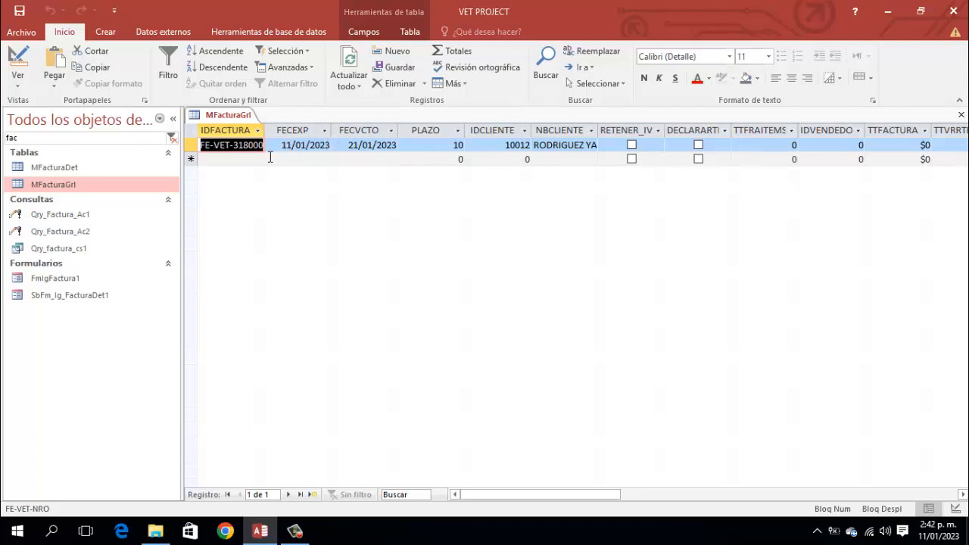
{"action": "left_click", "coordinate": [191, 134]}
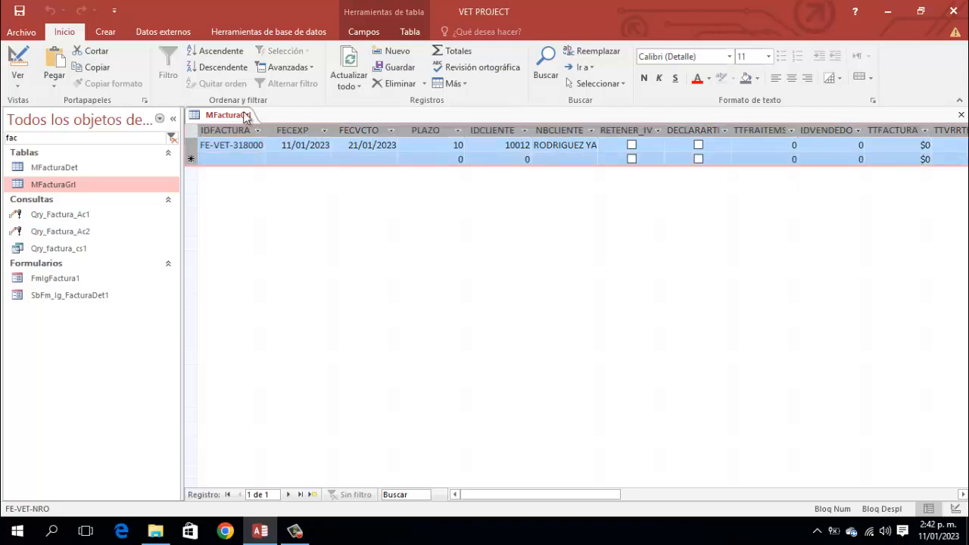
{"action": "left_click", "coordinate": [398, 86]}
{"action": "left_click", "coordinate": [456, 311]}
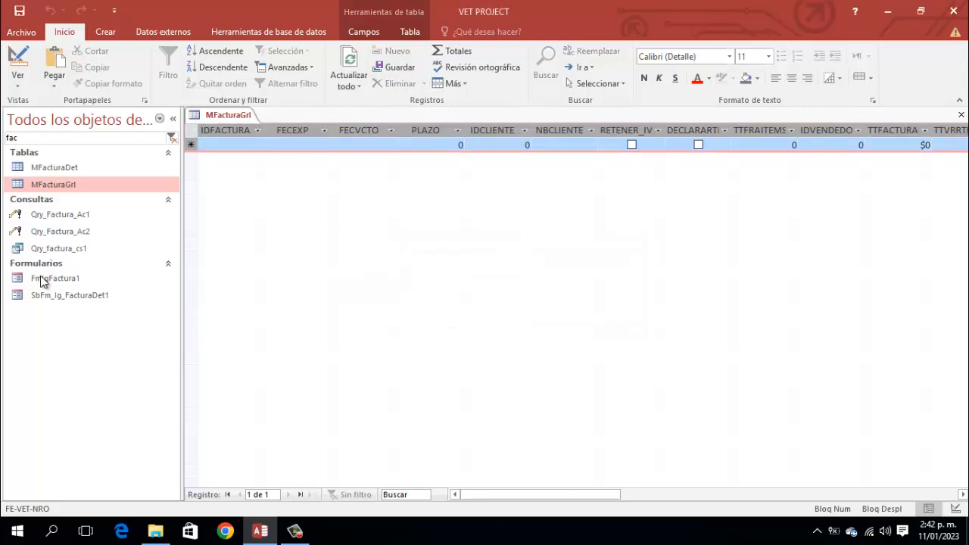
Step: Delete all records from the MFacturaDet table and close all open tables
{"action": "double_click", "coordinate": [45, 167]}
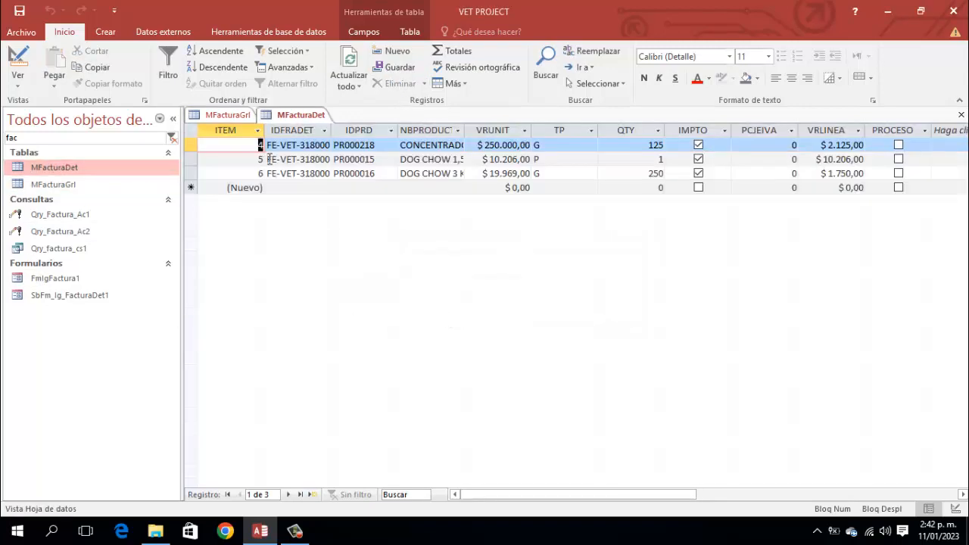
{"action": "left_click", "coordinate": [191, 130]}
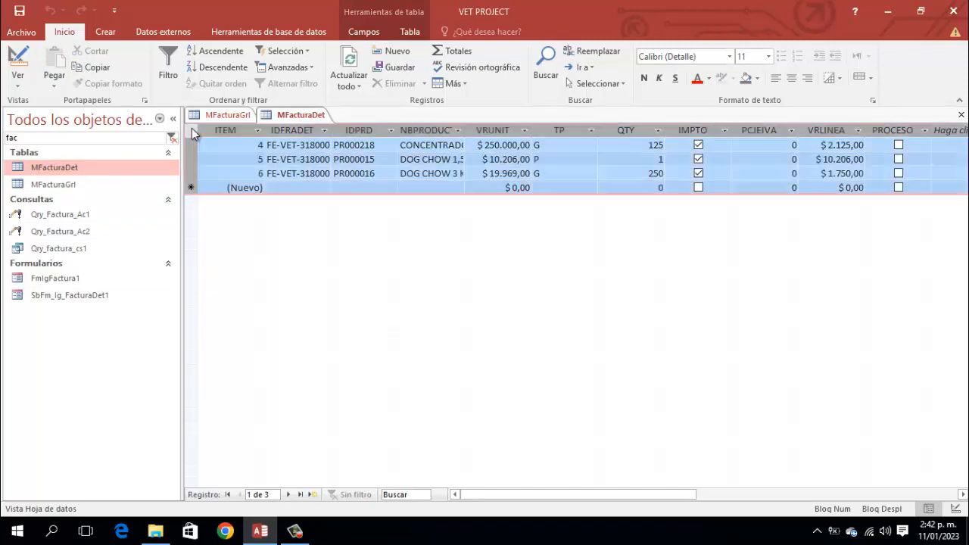
{"action": "left_click", "coordinate": [395, 84]}
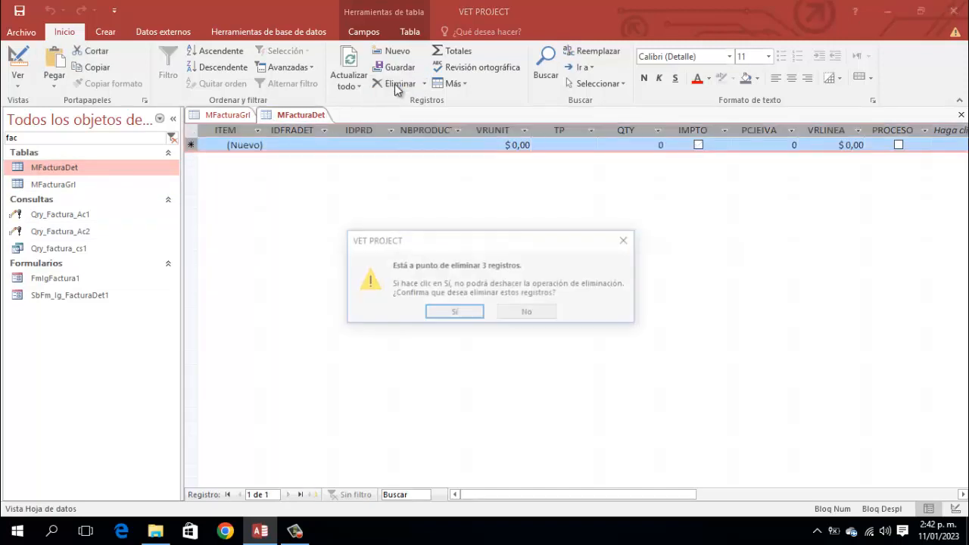
{"action": "left_click", "coordinate": [454, 314]}
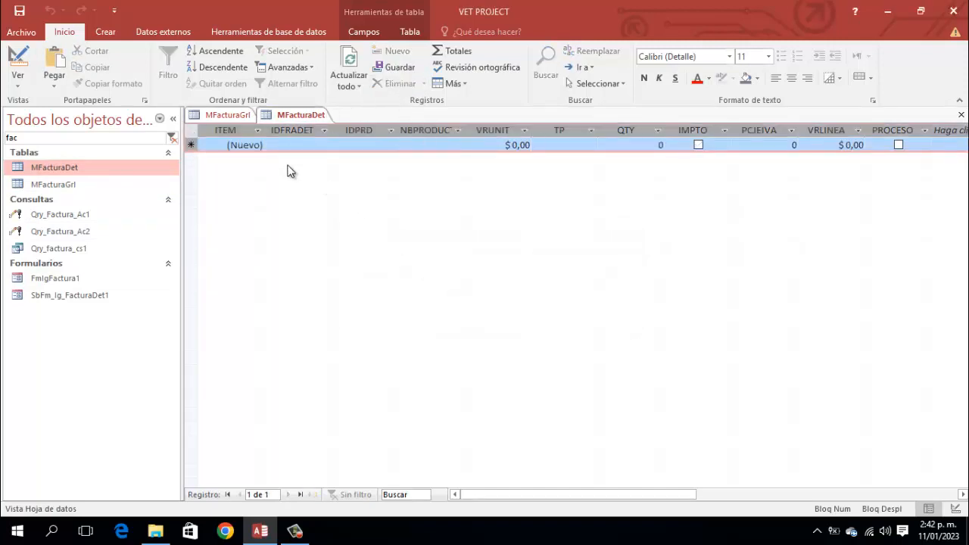
{"action": "right_click", "coordinate": [288, 115]}
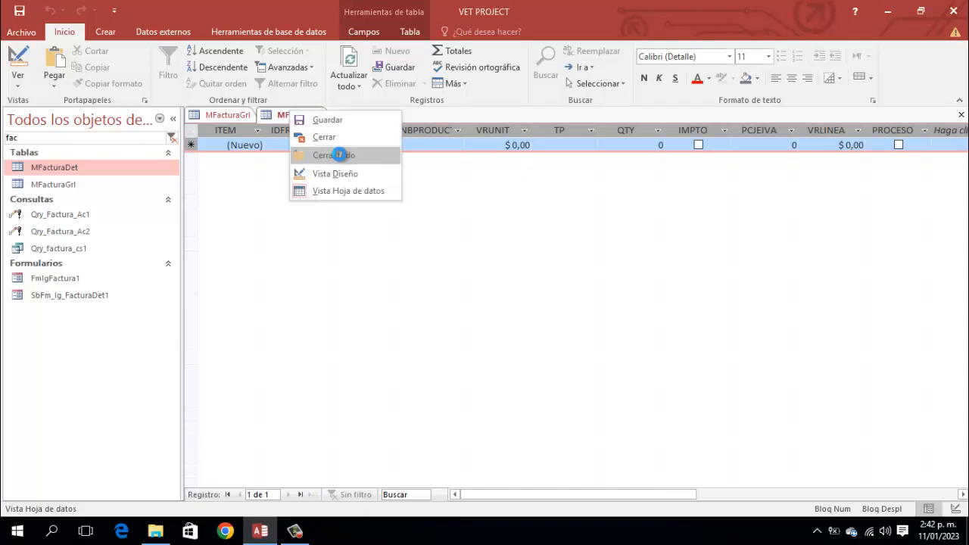
{"action": "left_click", "coordinate": [340, 155]}
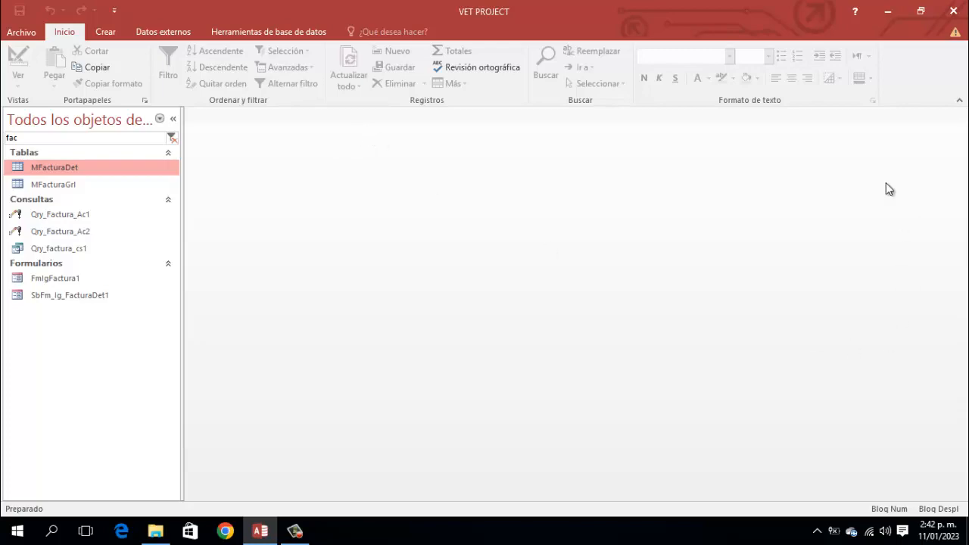
Step: Close the database and the vet project 3 folder window, and dismiss the OneDrive sign-in notice
{"action": "left_click", "coordinate": [953, 11]}
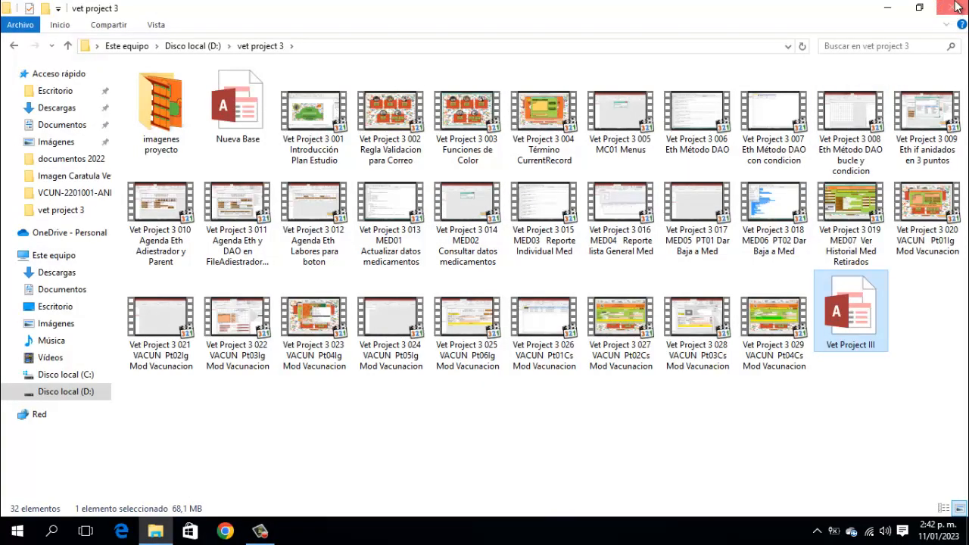
{"action": "left_click", "coordinate": [954, 6]}
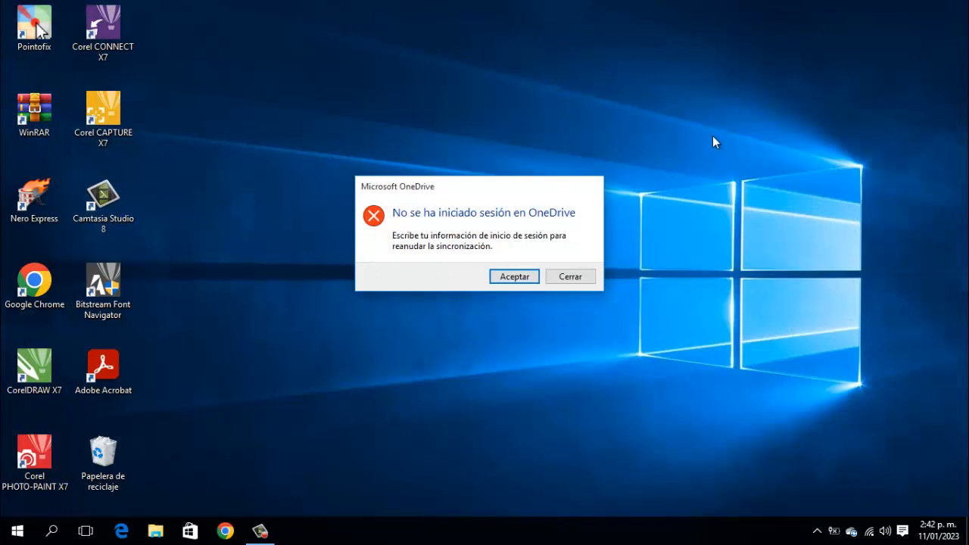
{"action": "left_click", "coordinate": [578, 278]}
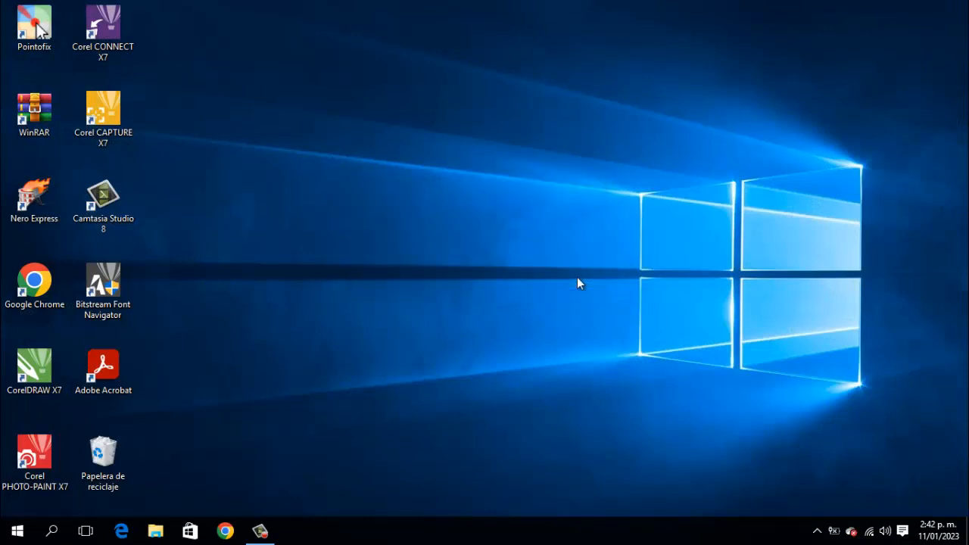